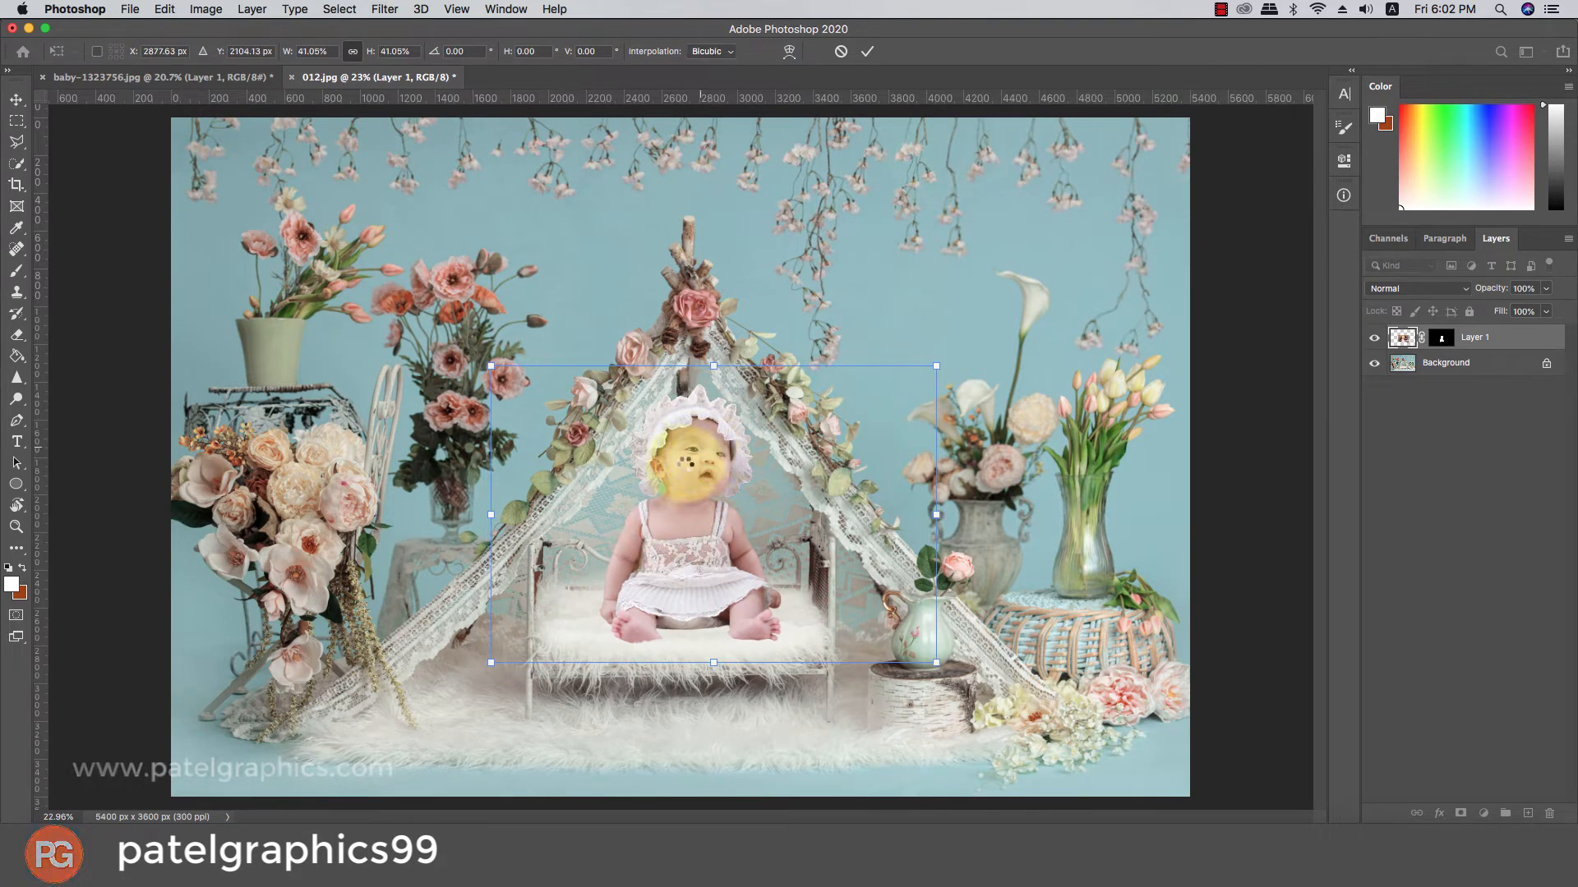
# - Commit the baby layer's transform at 41.05% scale, seated on the fur bed inside the tent
pyautogui.press('Return')
pyautogui.scroll(-5, 690, 463)
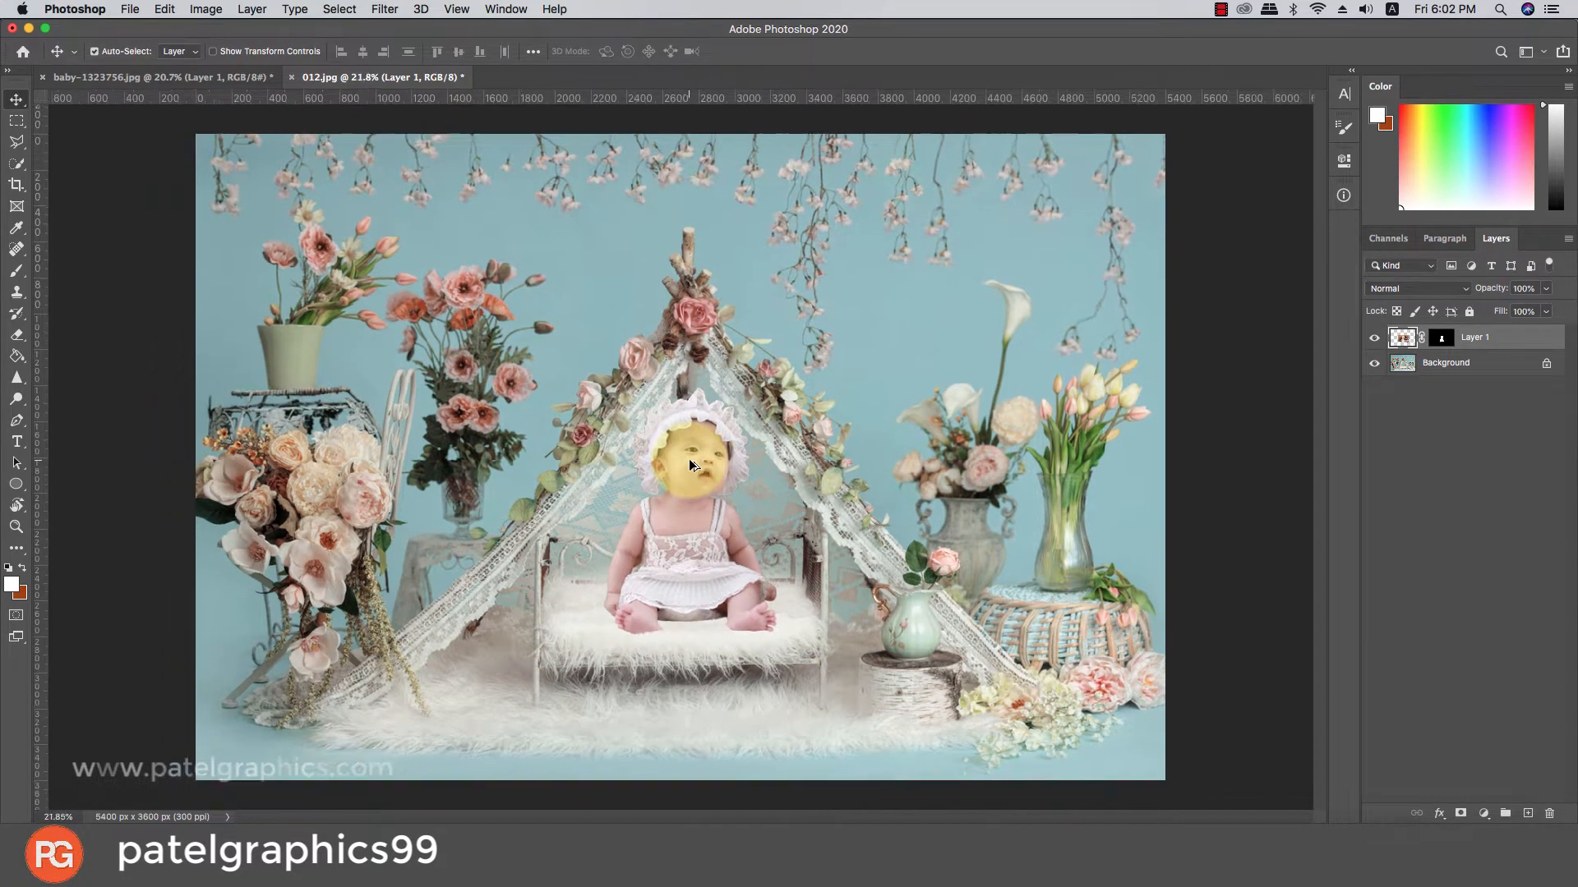
pyautogui.scroll(1, 837, 485)
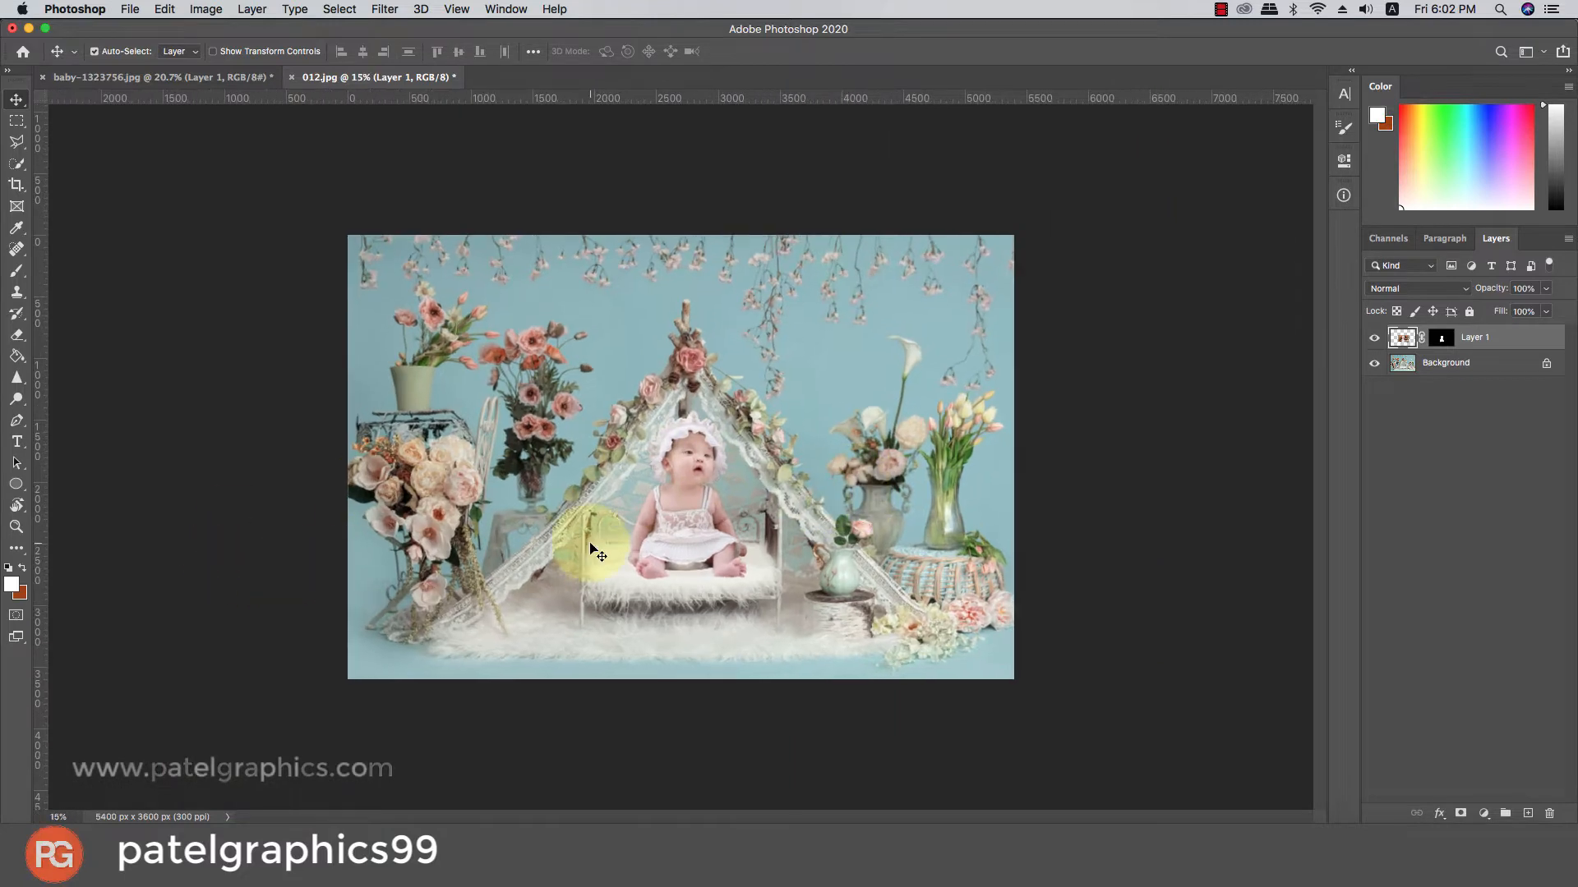
pyautogui.scroll(3, 590, 544)
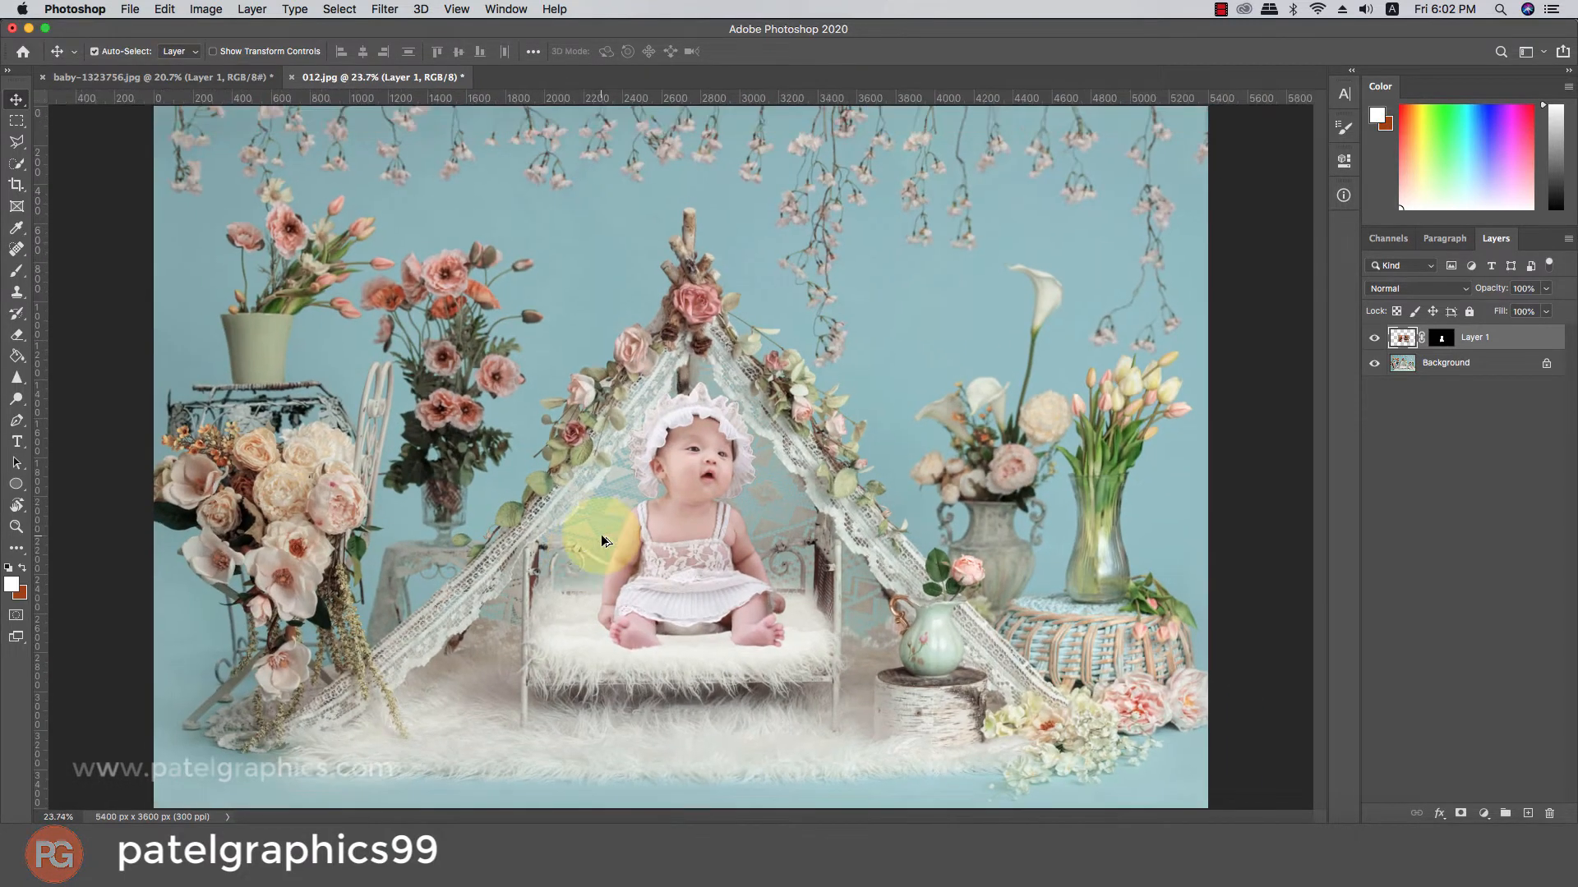
# - Activate Layer 1's mask for painting and choose a Soft Round brush with 0% hardness
pyautogui.click(1434, 335)
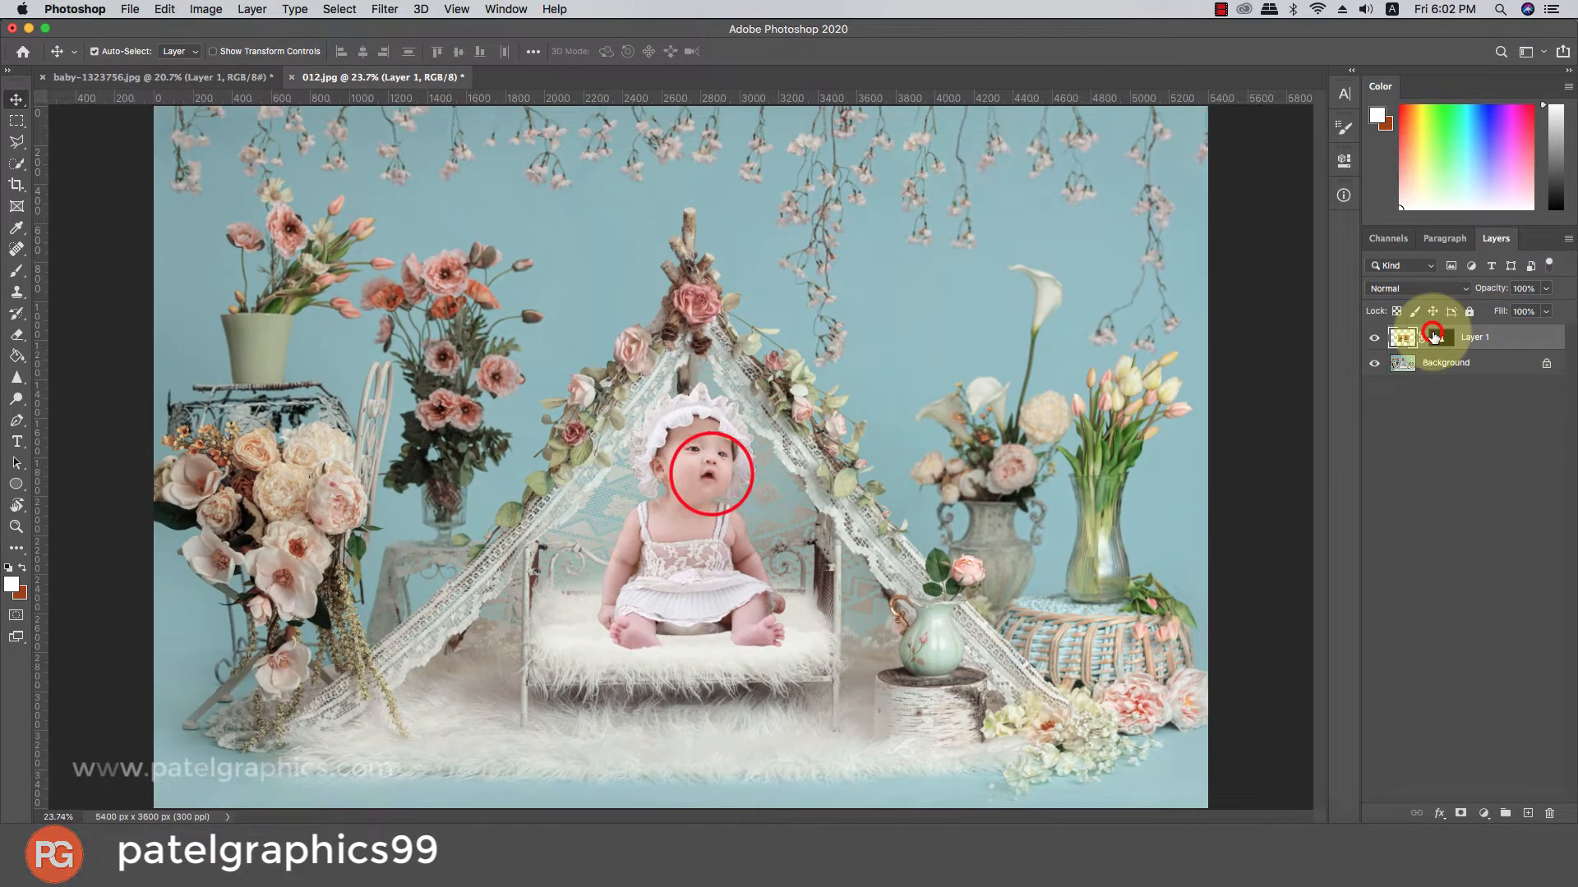
pyautogui.press('b')
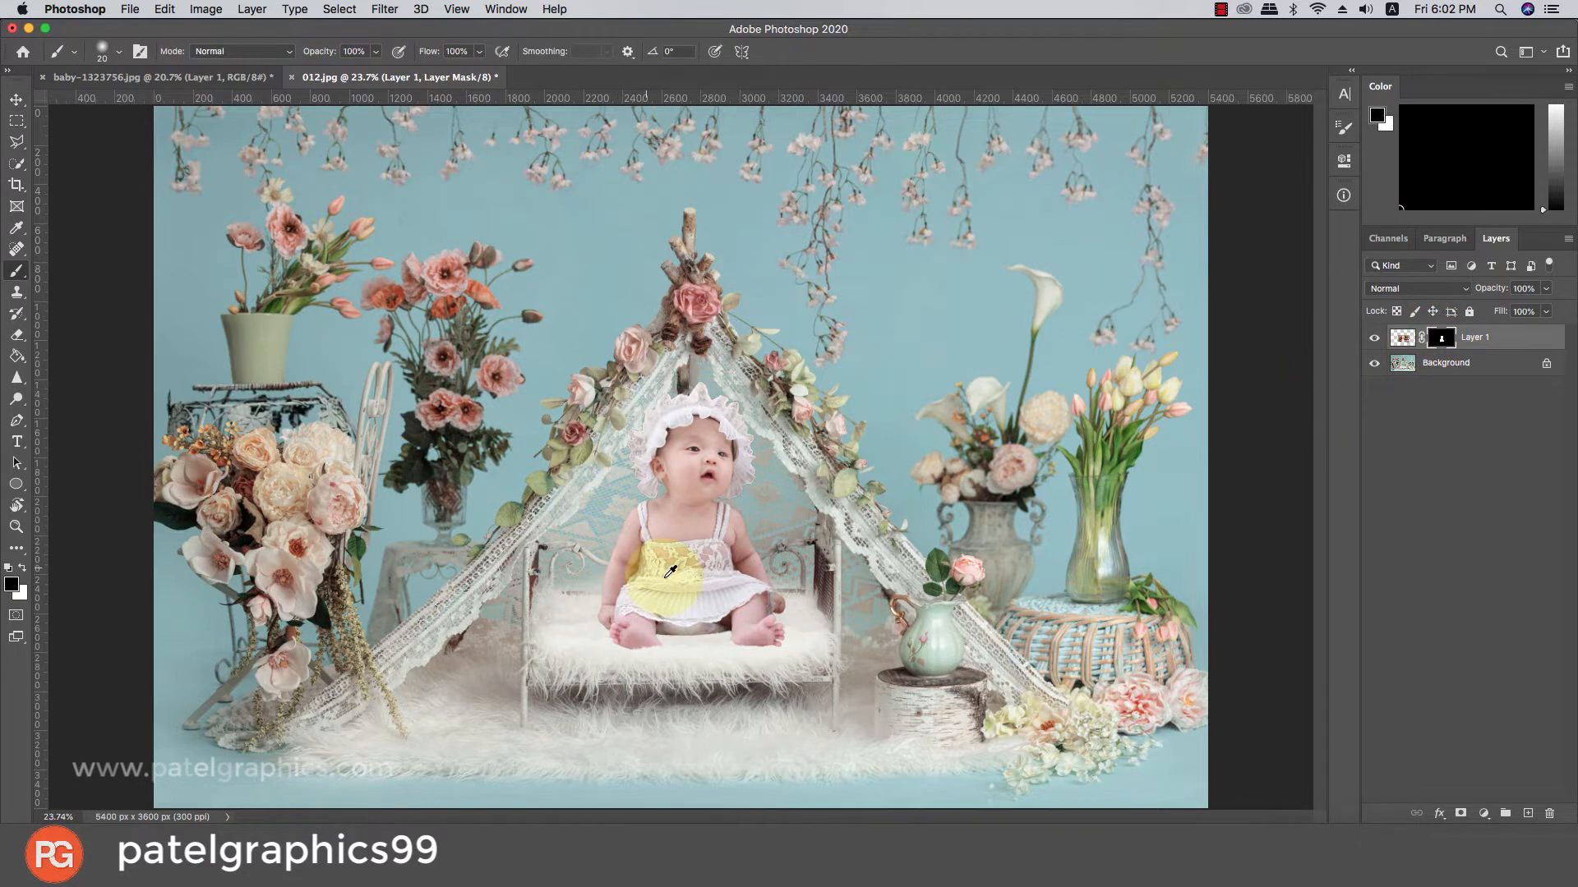
pyautogui.scroll(2, 664, 636)
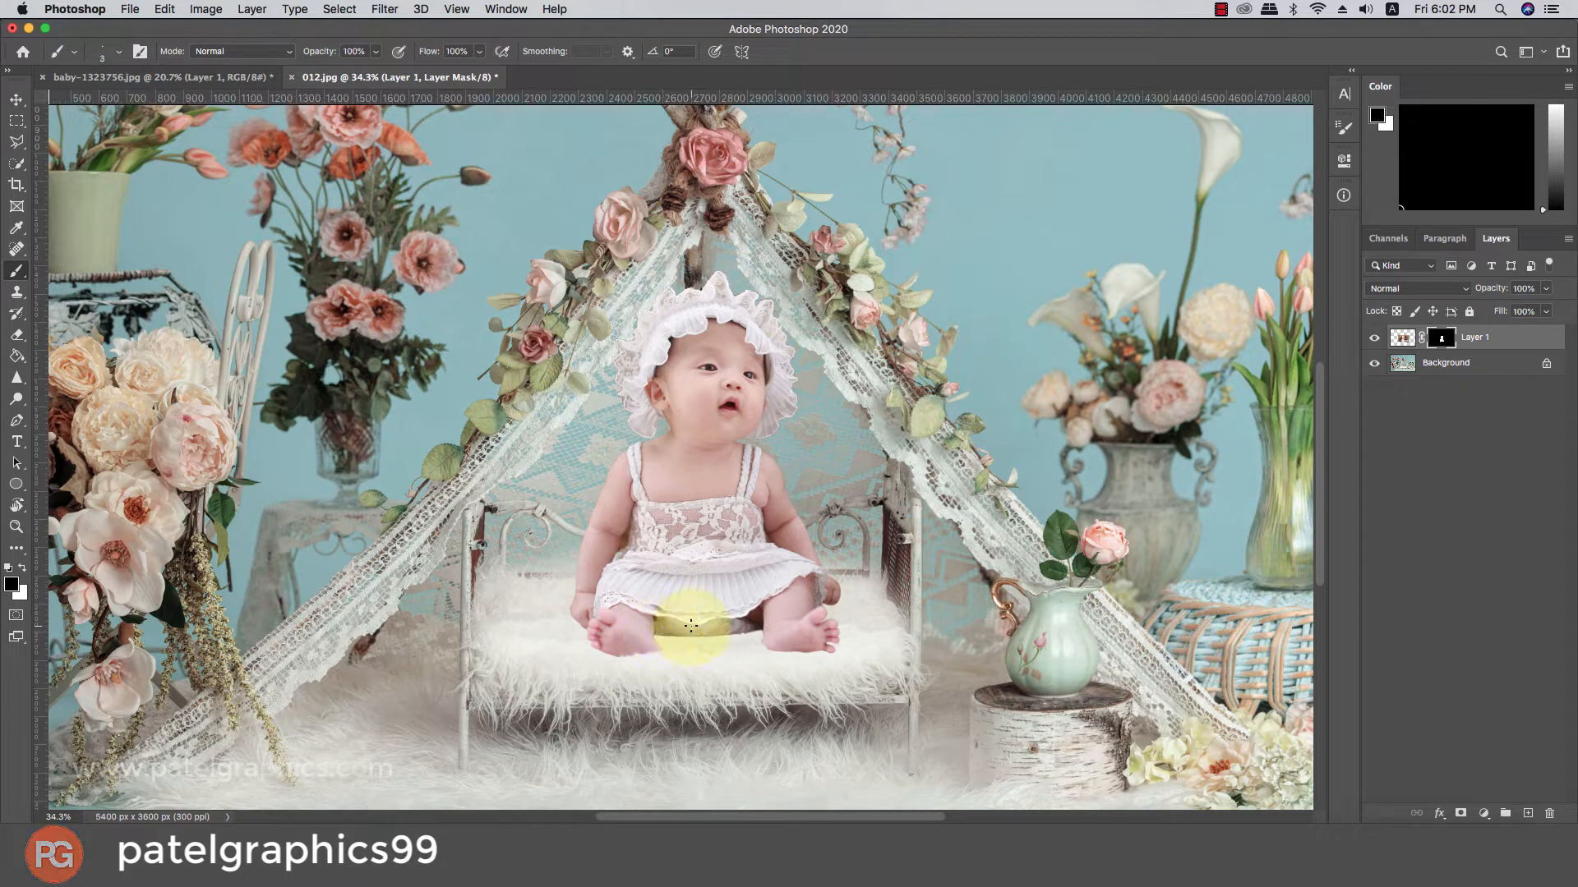
pyautogui.rightClick(679, 629)
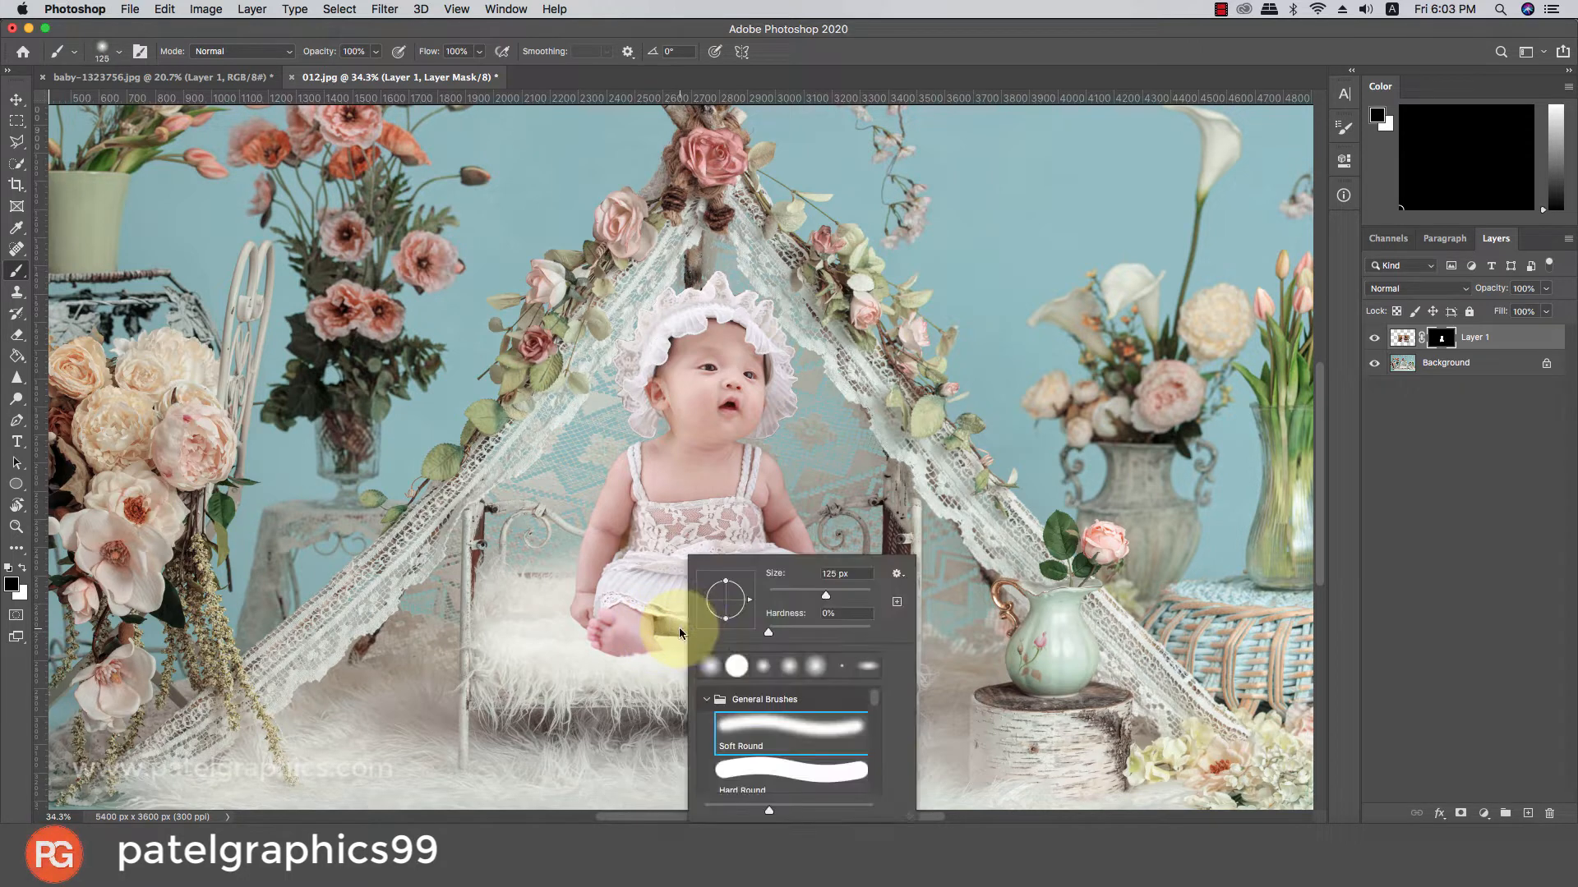
pyautogui.click(740, 721)
# - Paint white on the mask with a 150 px brush around the baby's skirt hem, legs and feet
pyautogui.click(664, 632)
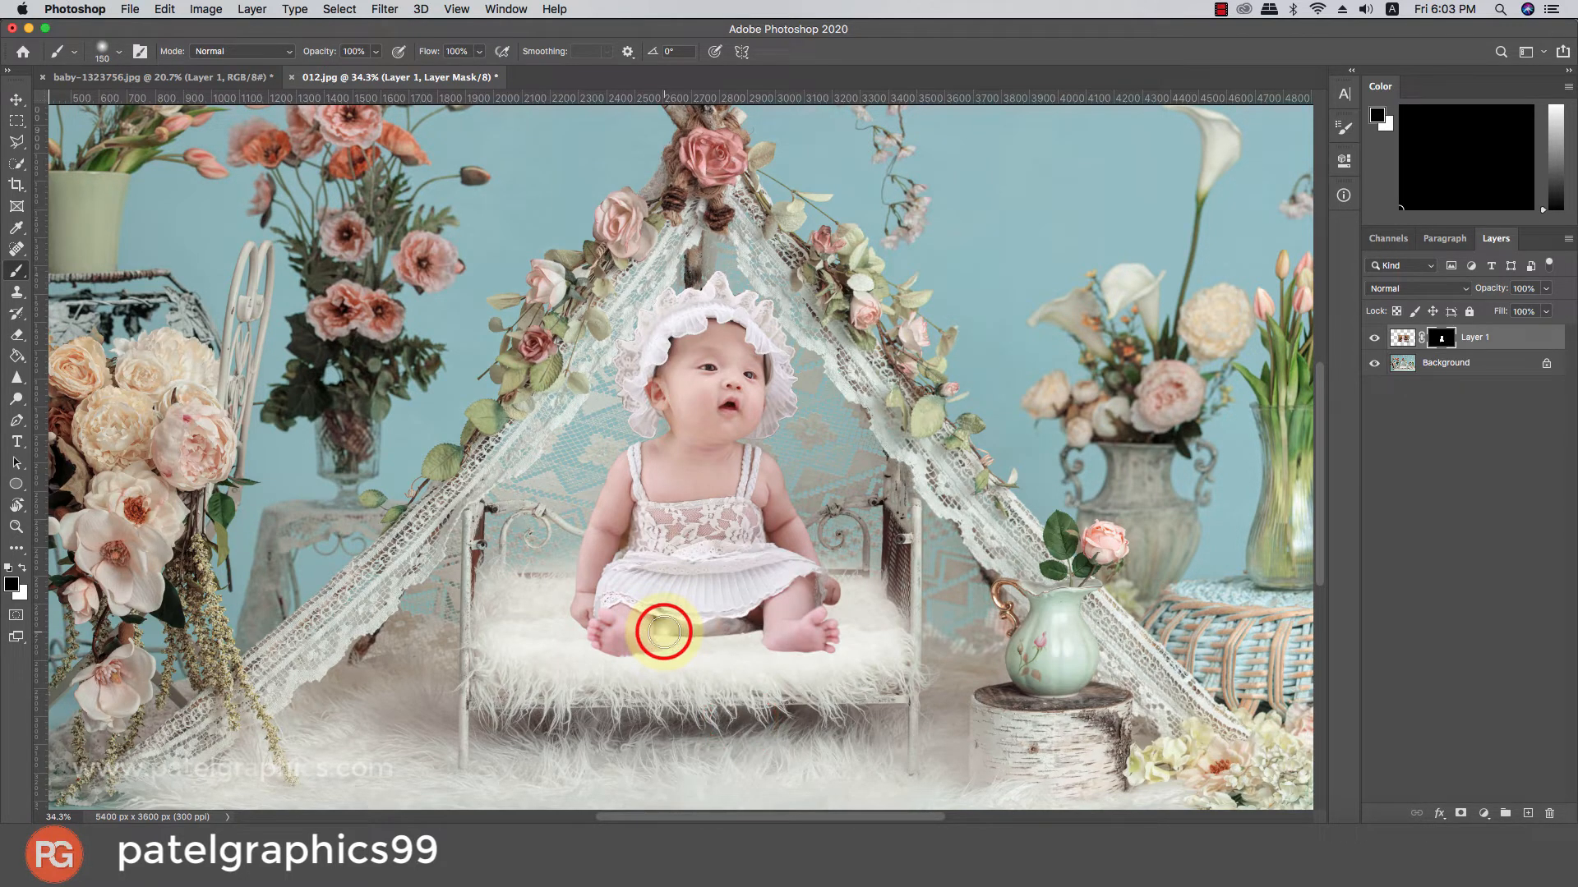
pyautogui.press('x')
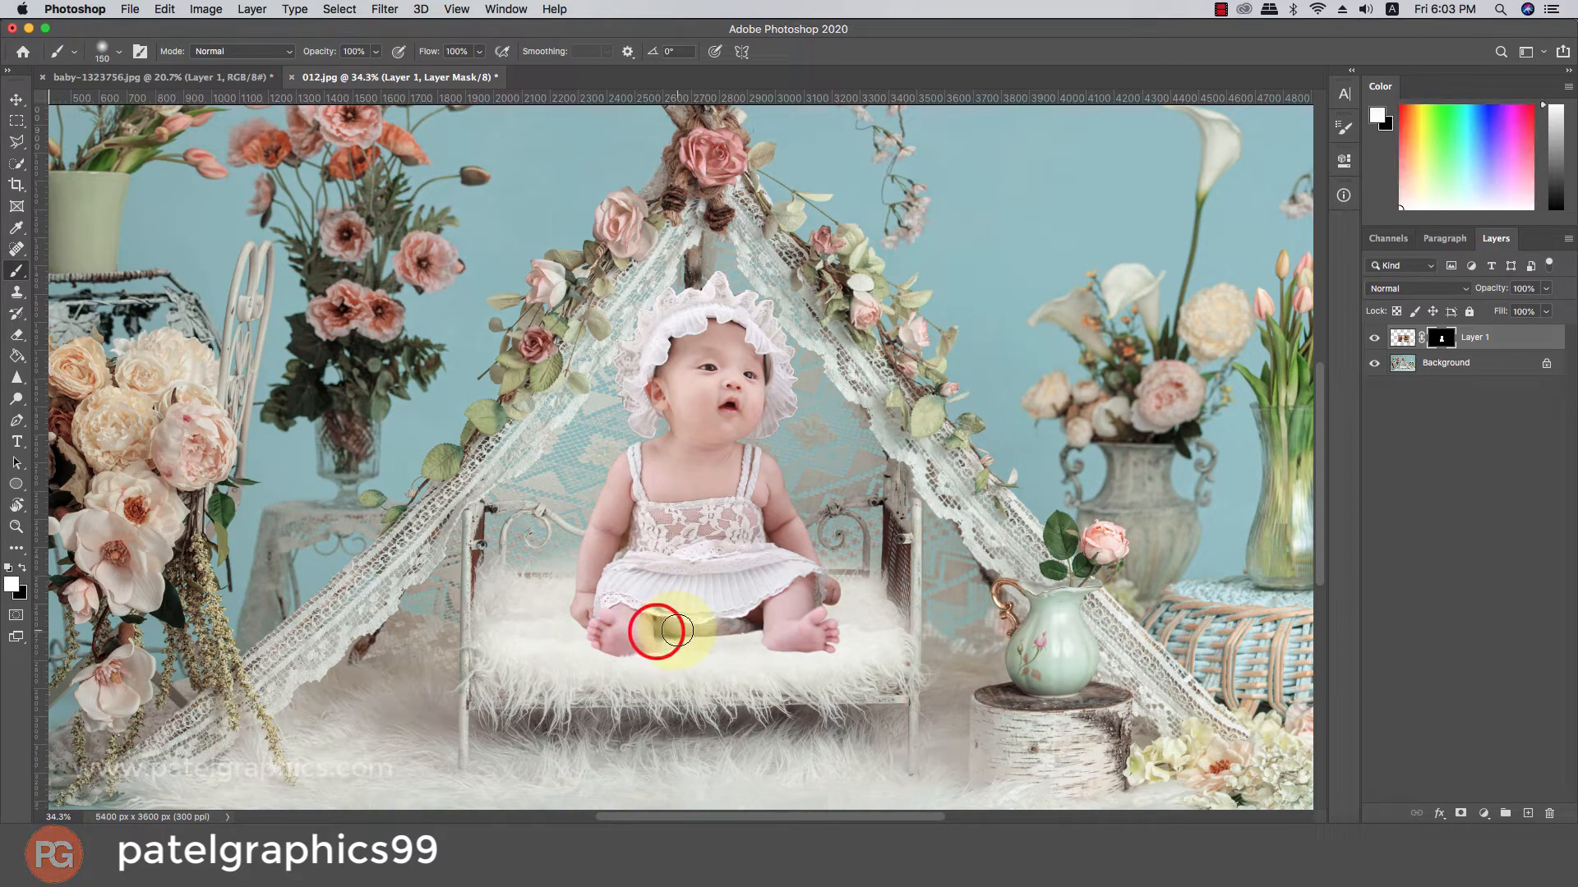
pyautogui.moveTo(677, 630); pyautogui.dragTo(813, 640)
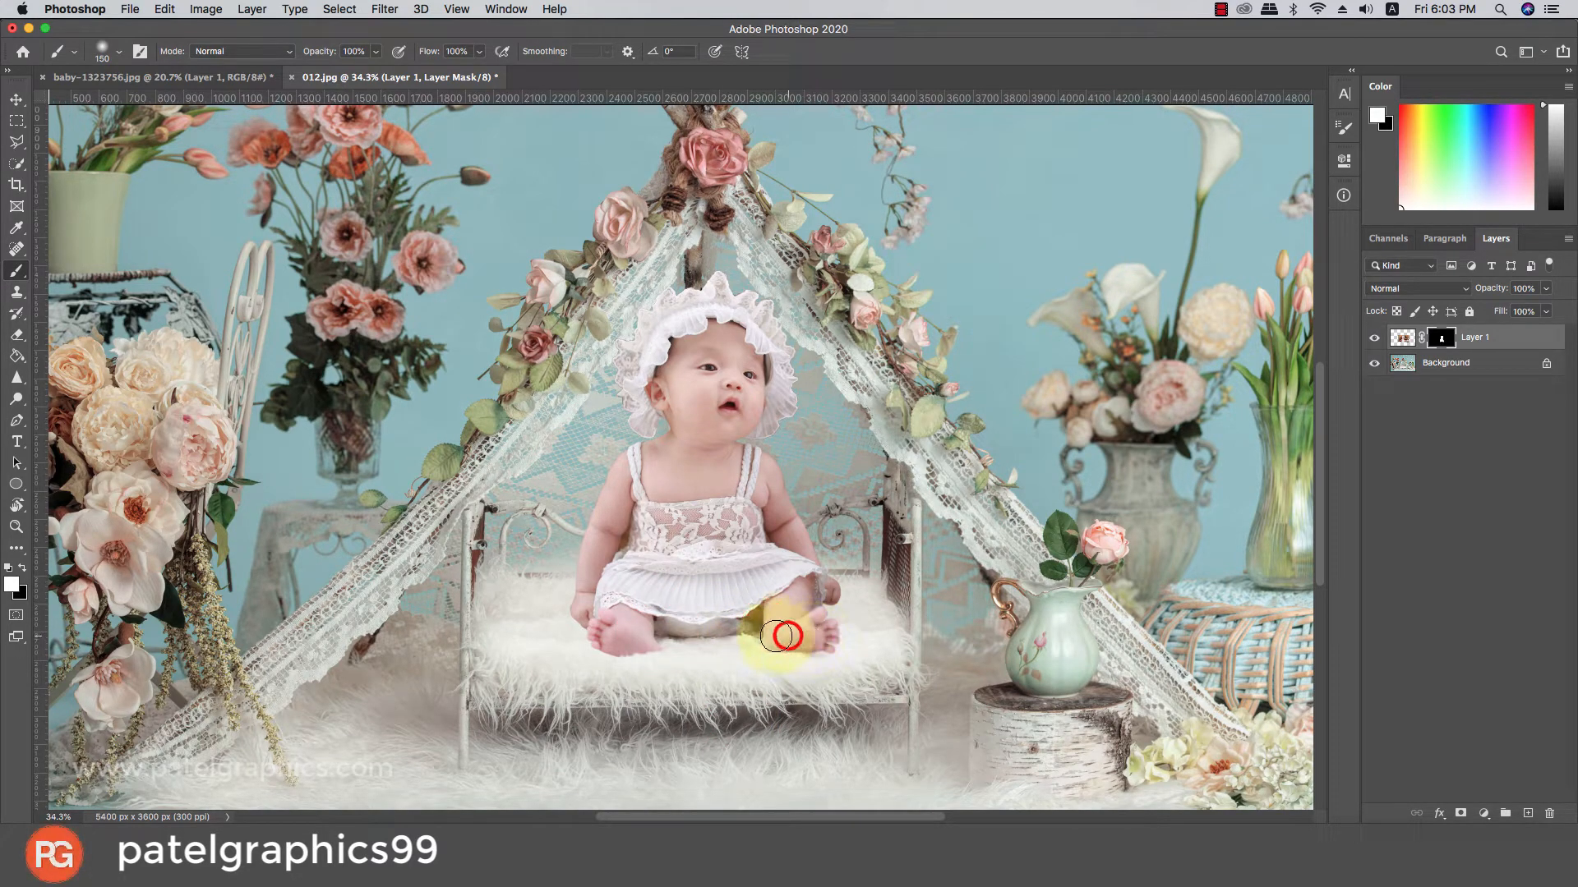
pyautogui.click(781, 635)
pyautogui.moveTo(650, 639)
pyautogui.mouseDown()
pyautogui.moveTo(610, 639)
pyautogui.moveTo(655, 639)
pyautogui.moveTo(594, 637)
pyautogui.moveTo(601, 595)
pyautogui.moveTo(592, 630)
pyautogui.mouseUp()
pyautogui.moveTo(828, 610)
pyautogui.mouseDown()
pyautogui.moveTo(821, 640)
pyautogui.moveTo(804, 599)
pyautogui.mouseUp()
pyautogui.scroll(-2, 727, 579)
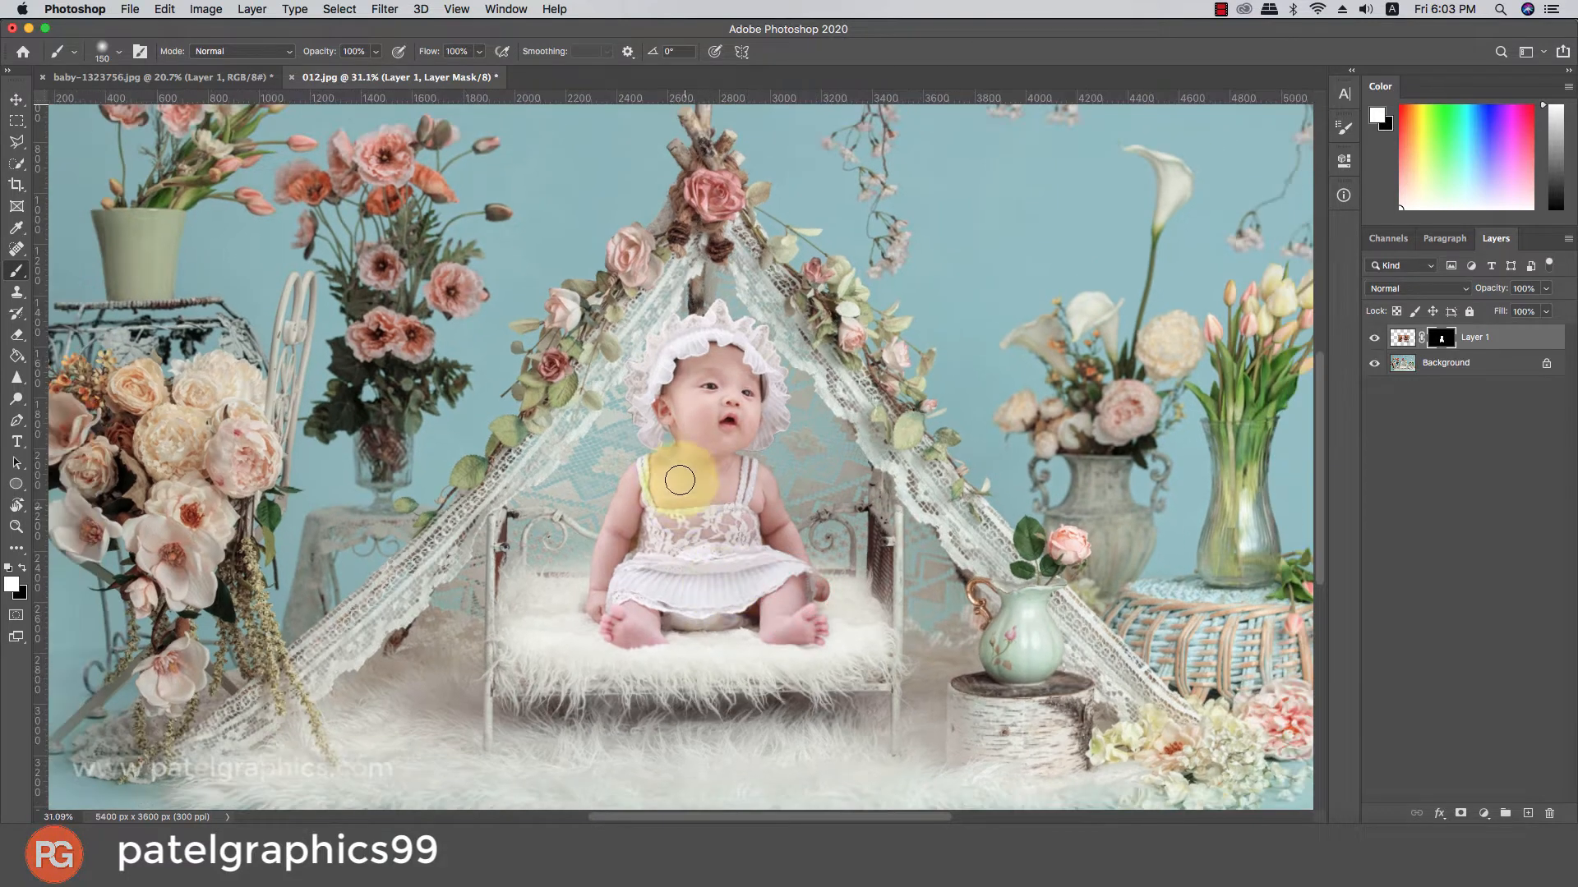
pyautogui.scroll(-1, 697, 481)
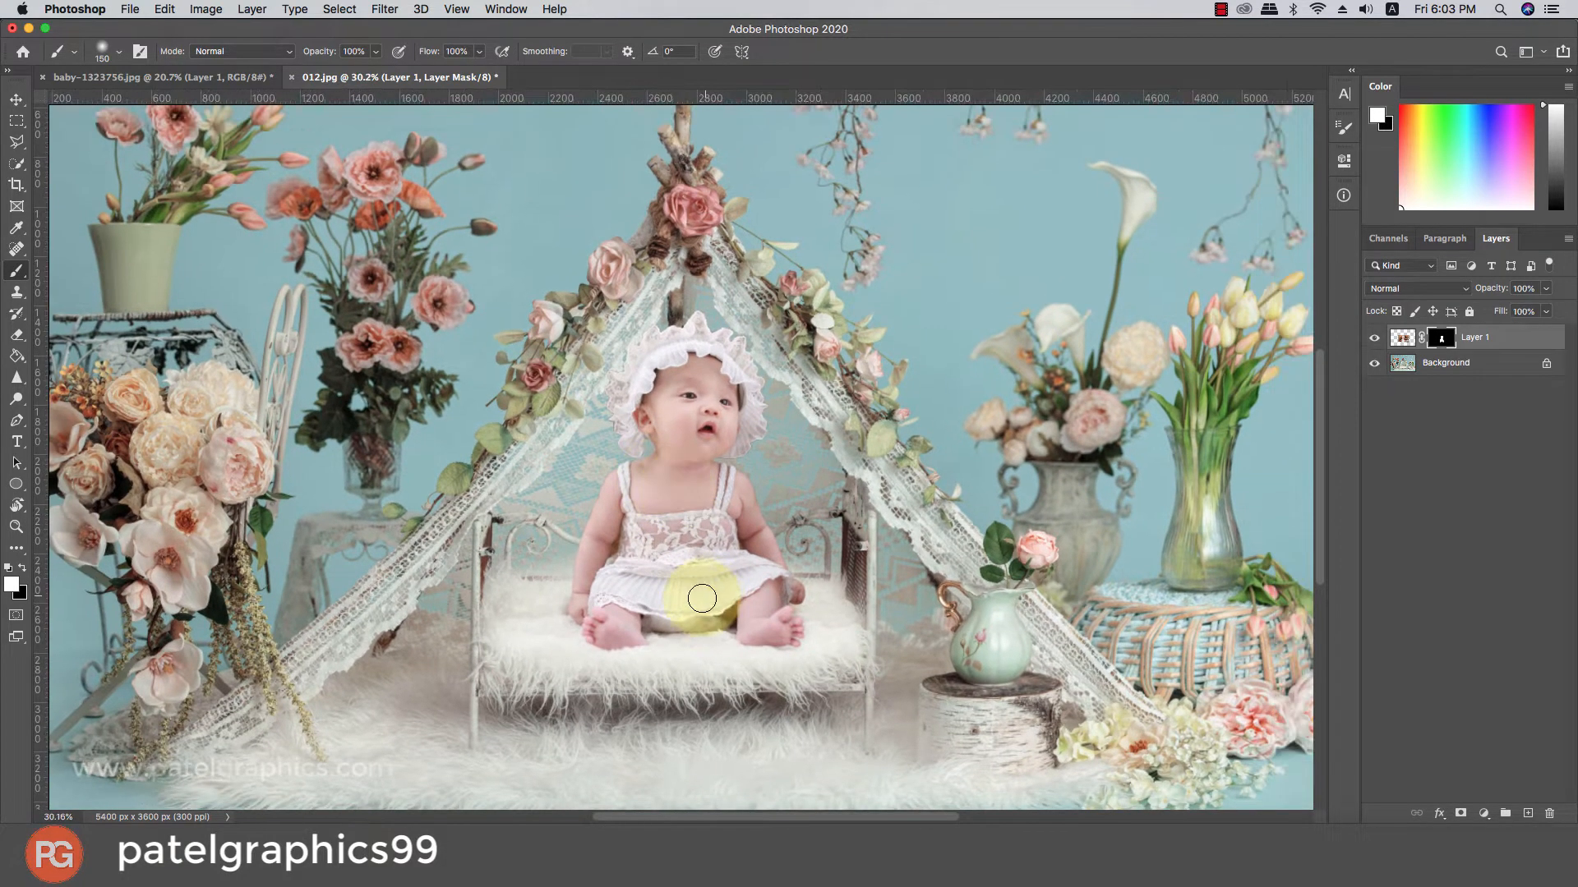
# - Duplicate the Background layer and move the copy above Layer 1
pyautogui.press('v')
pyautogui.click(687, 442)
pyautogui.scroll(-6, 687, 442)
pyautogui.scroll(5, 687, 442)
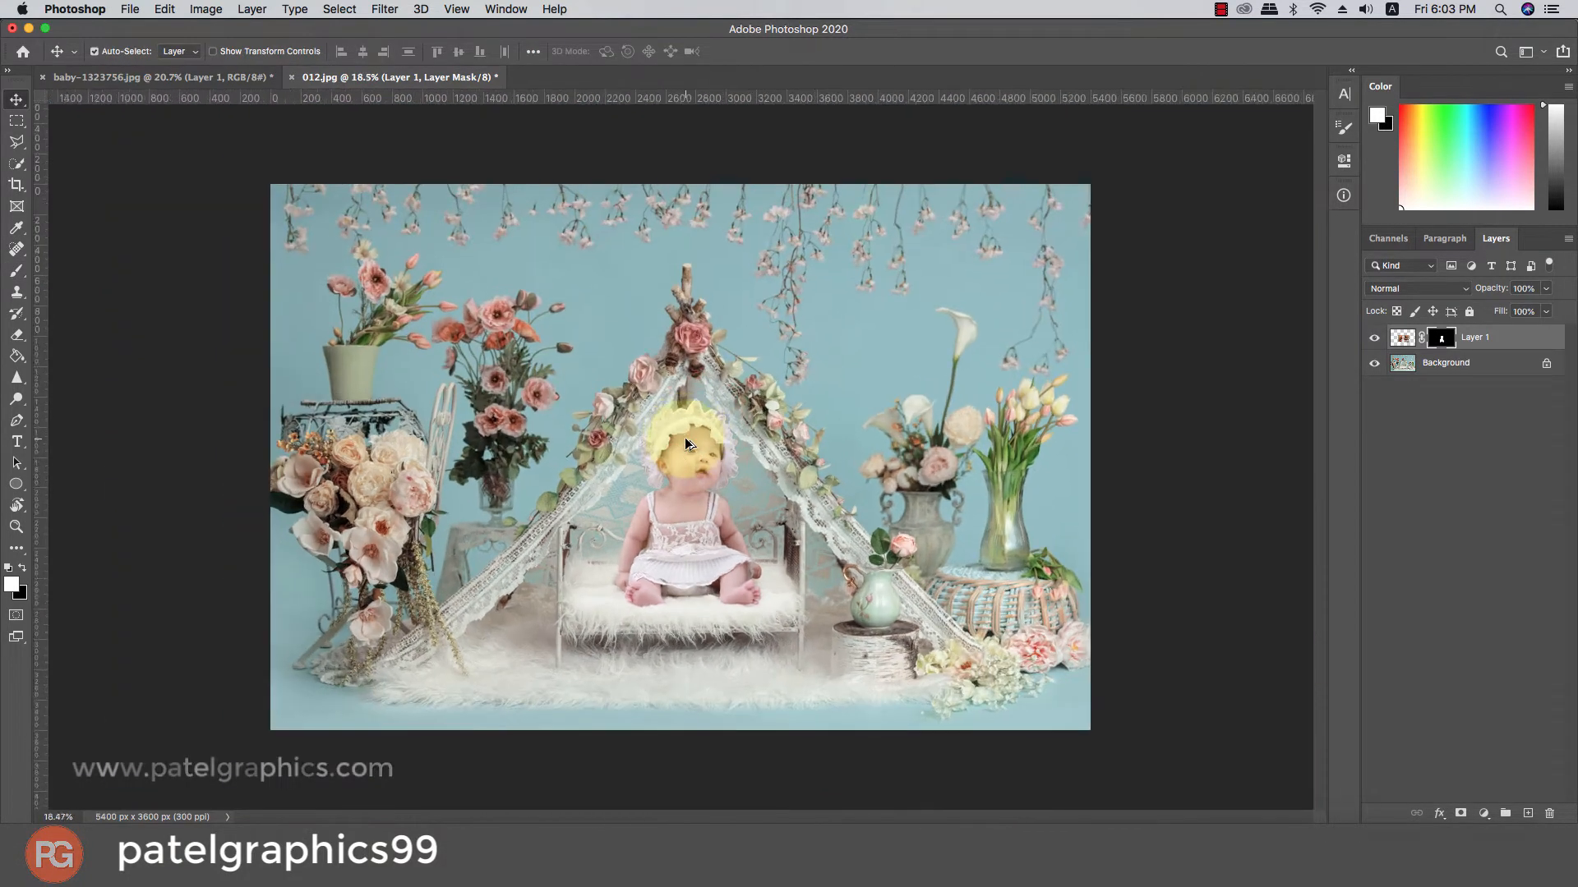
pyautogui.click(684, 476)
pyautogui.click(1491, 363)
pyautogui.hotkey('ctrl', 'j')
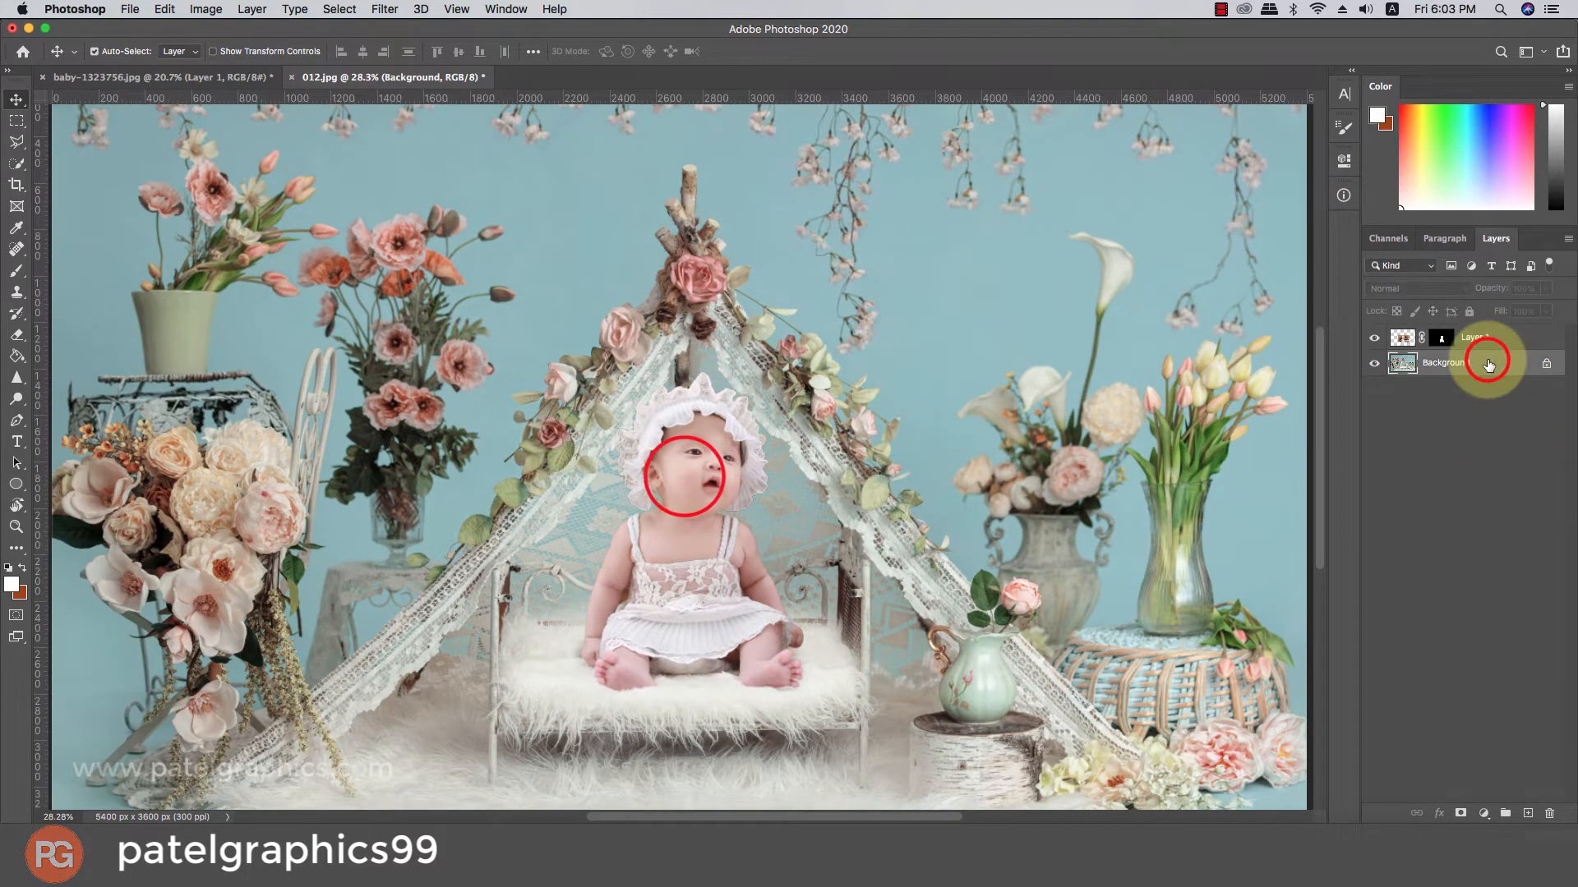
pyautogui.moveTo(1474, 365); pyautogui.dragTo(1462, 333)
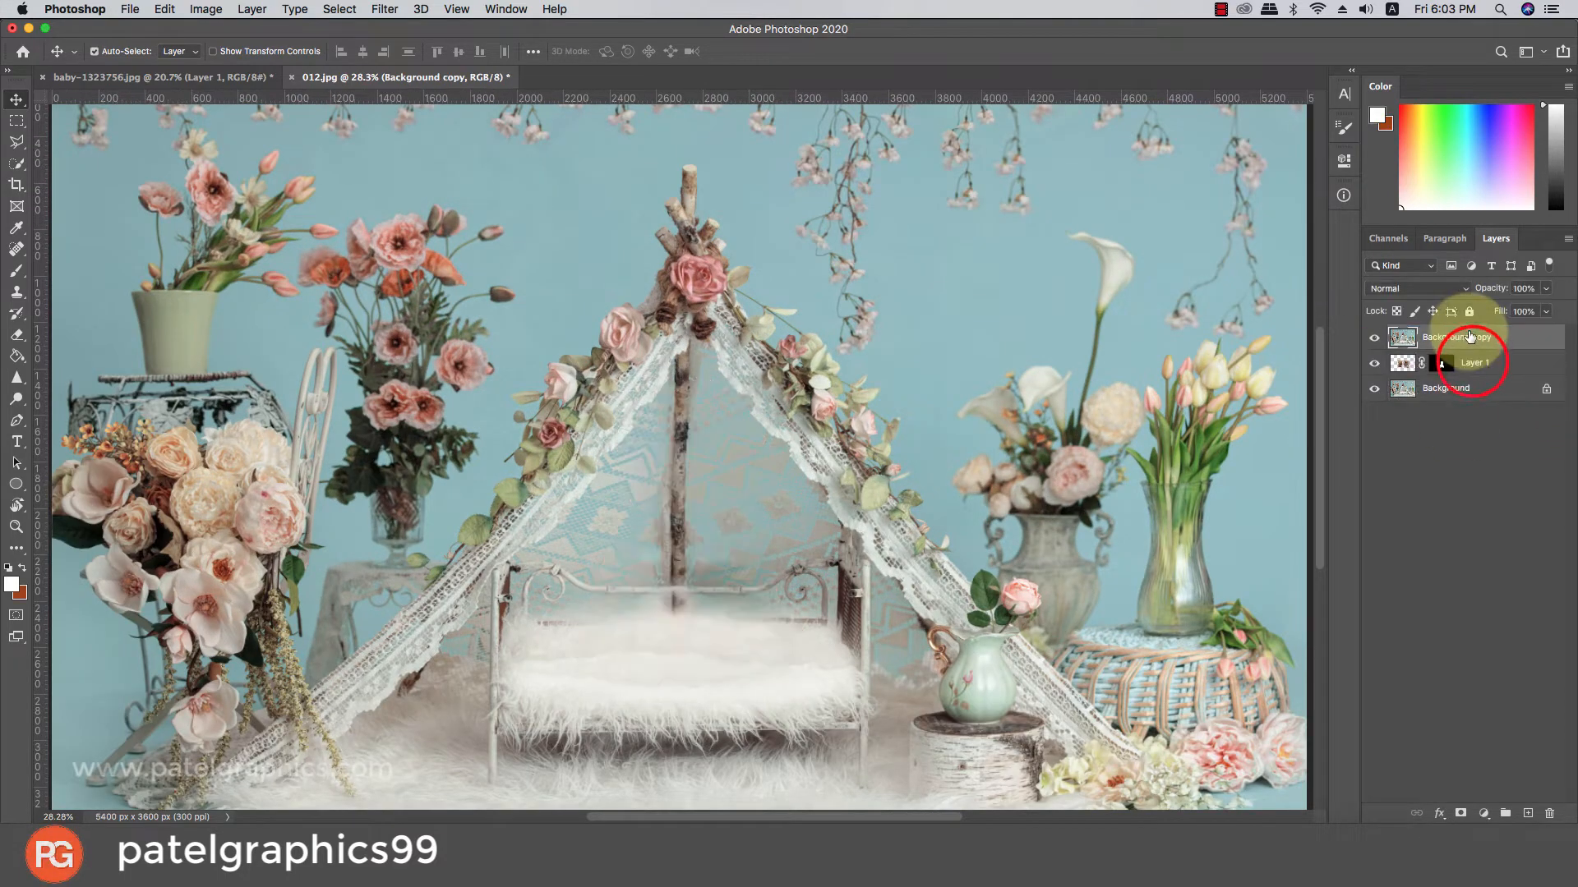
# - Apply a Gaussian Blur with a radius of 741.3 pixels to the Background copy
pyautogui.click(262, 14)
pyautogui.moveTo(207, 9)
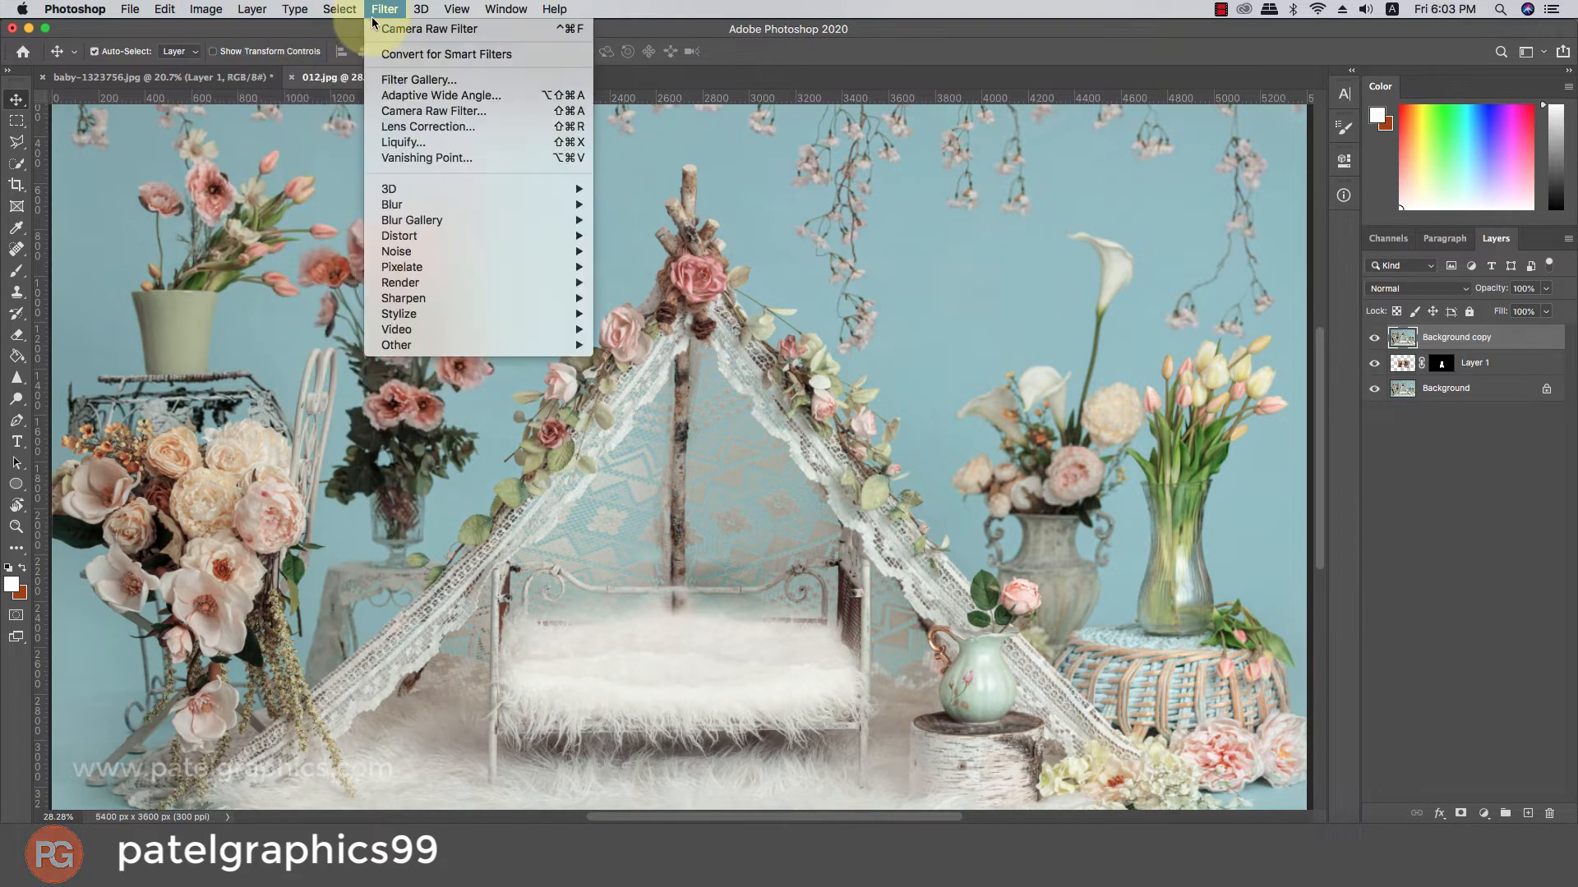
pyautogui.moveTo(393, 205)
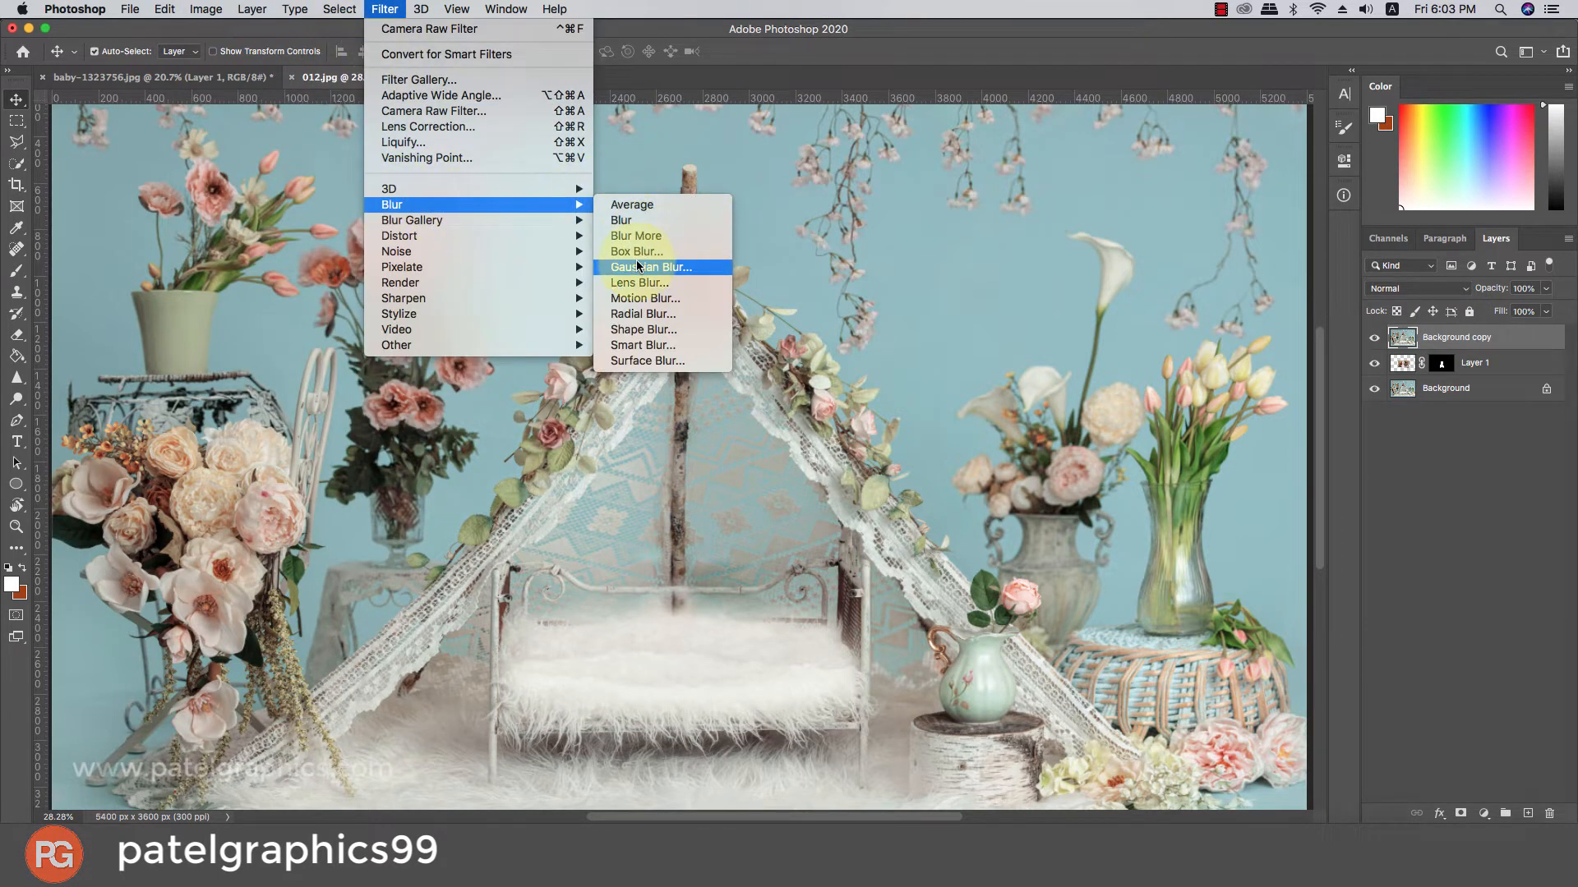
pyautogui.click(673, 268)
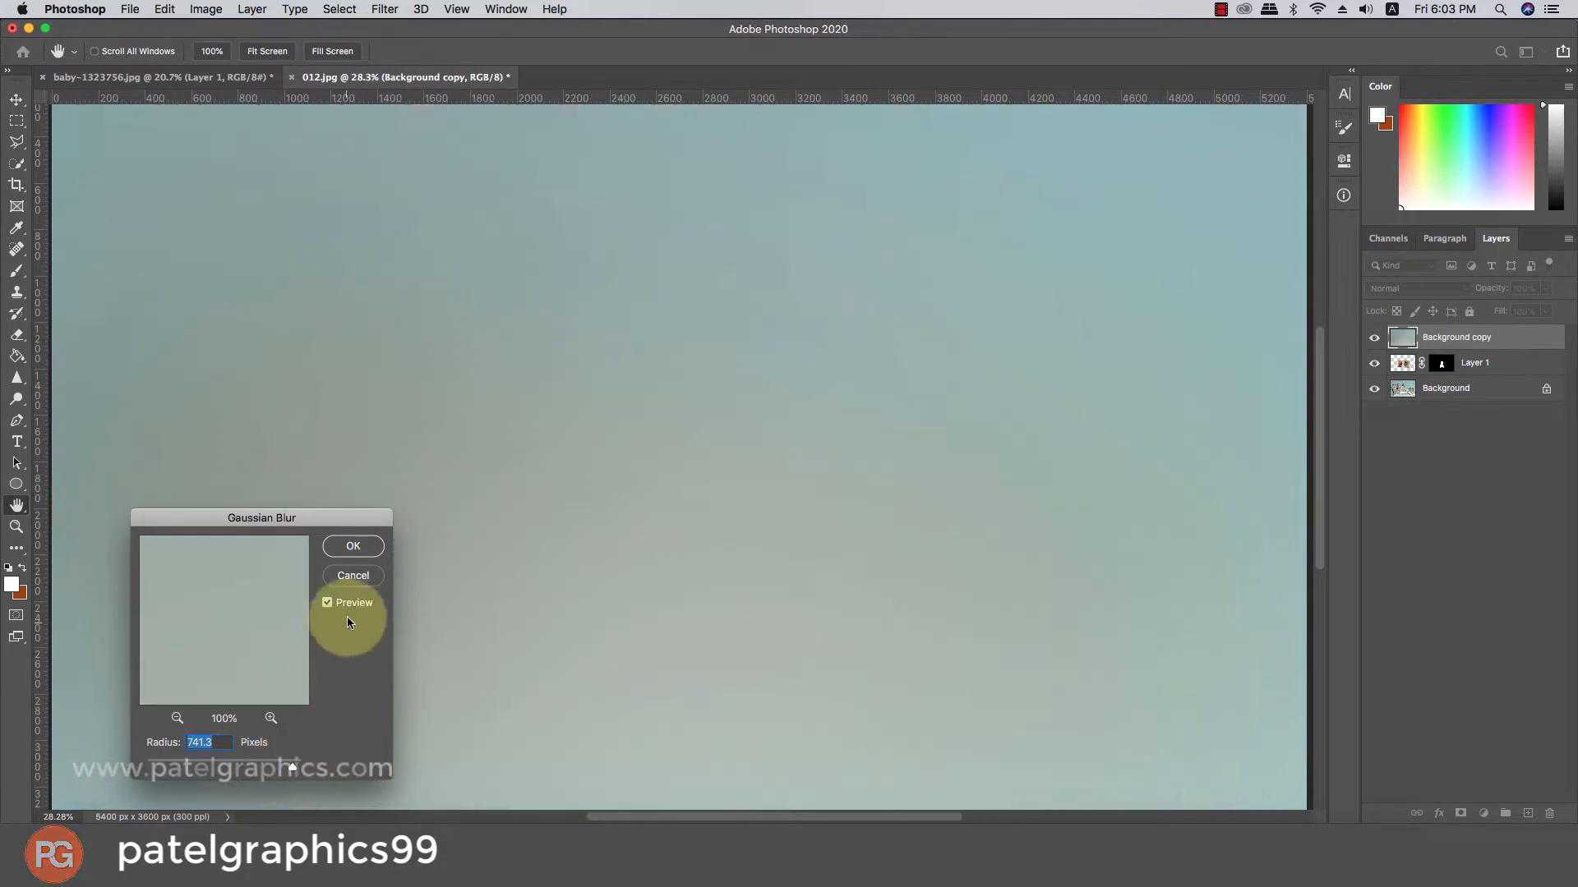
pyautogui.click(359, 544)
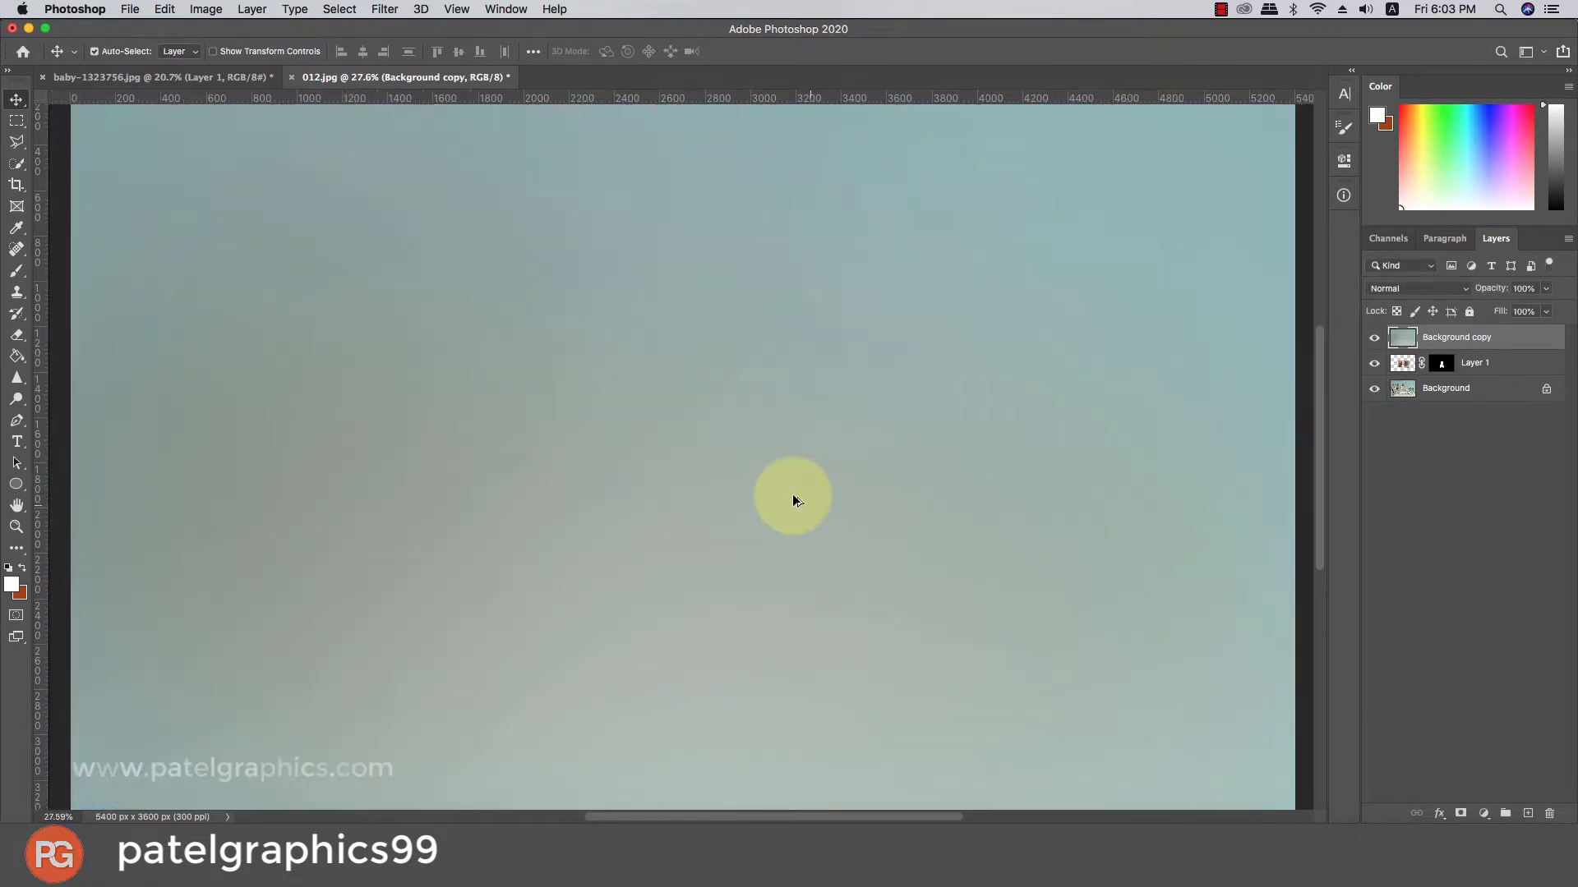
# - Clip the blurred Background copy to the baby layer with a clipping mask
pyautogui.keyDown('alt'); pyautogui.scroll(-3, 792, 496); pyautogui.keyUp('alt')
pyautogui.rightClick(1521, 340)
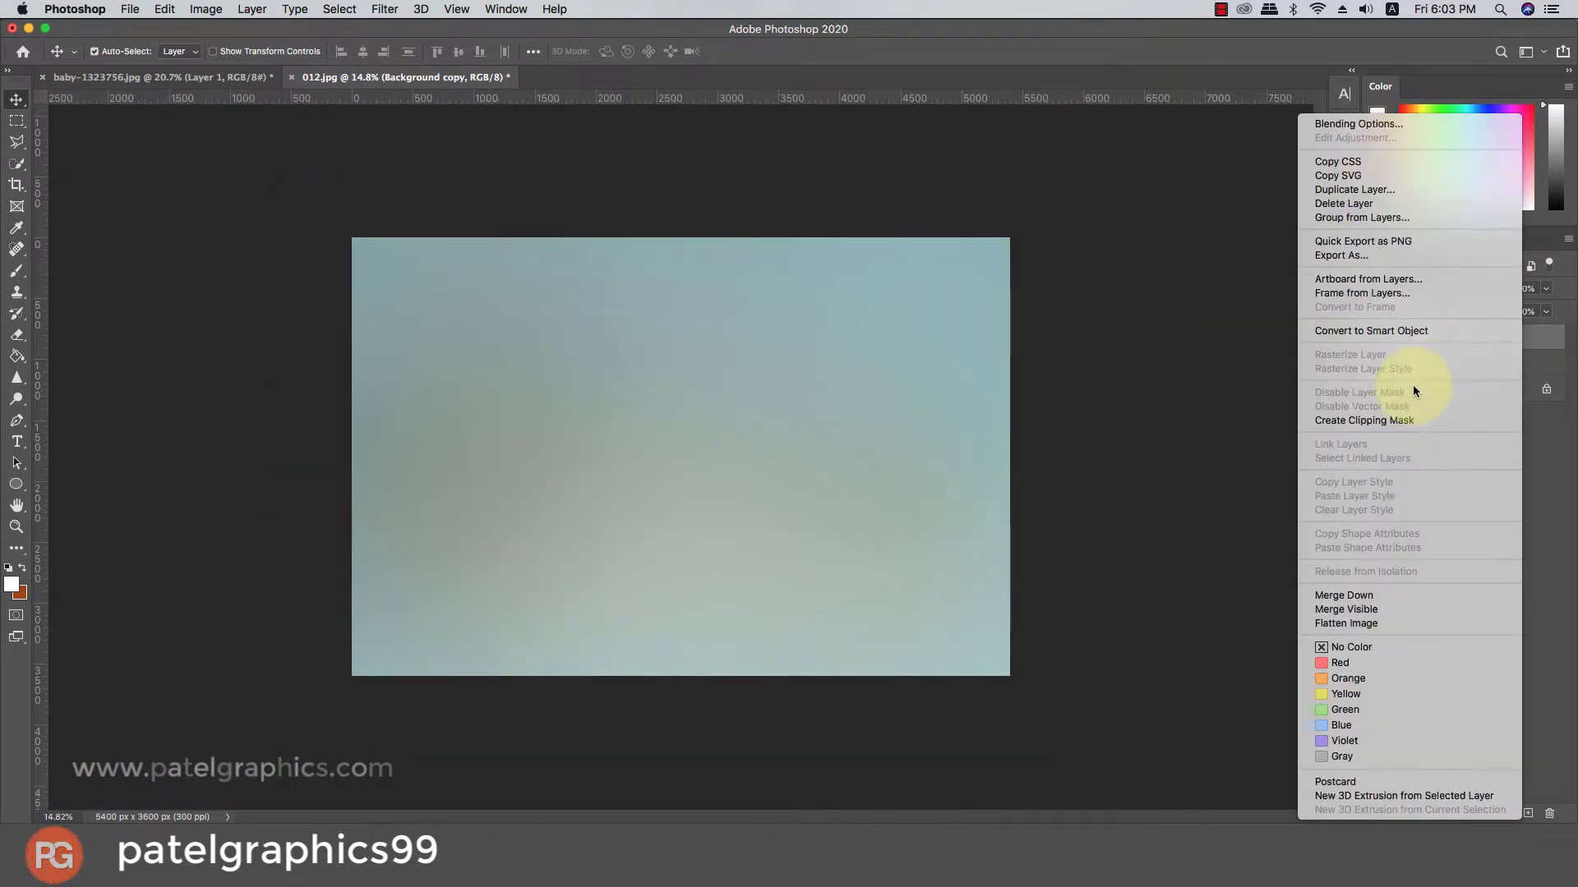
pyautogui.click(1390, 414)
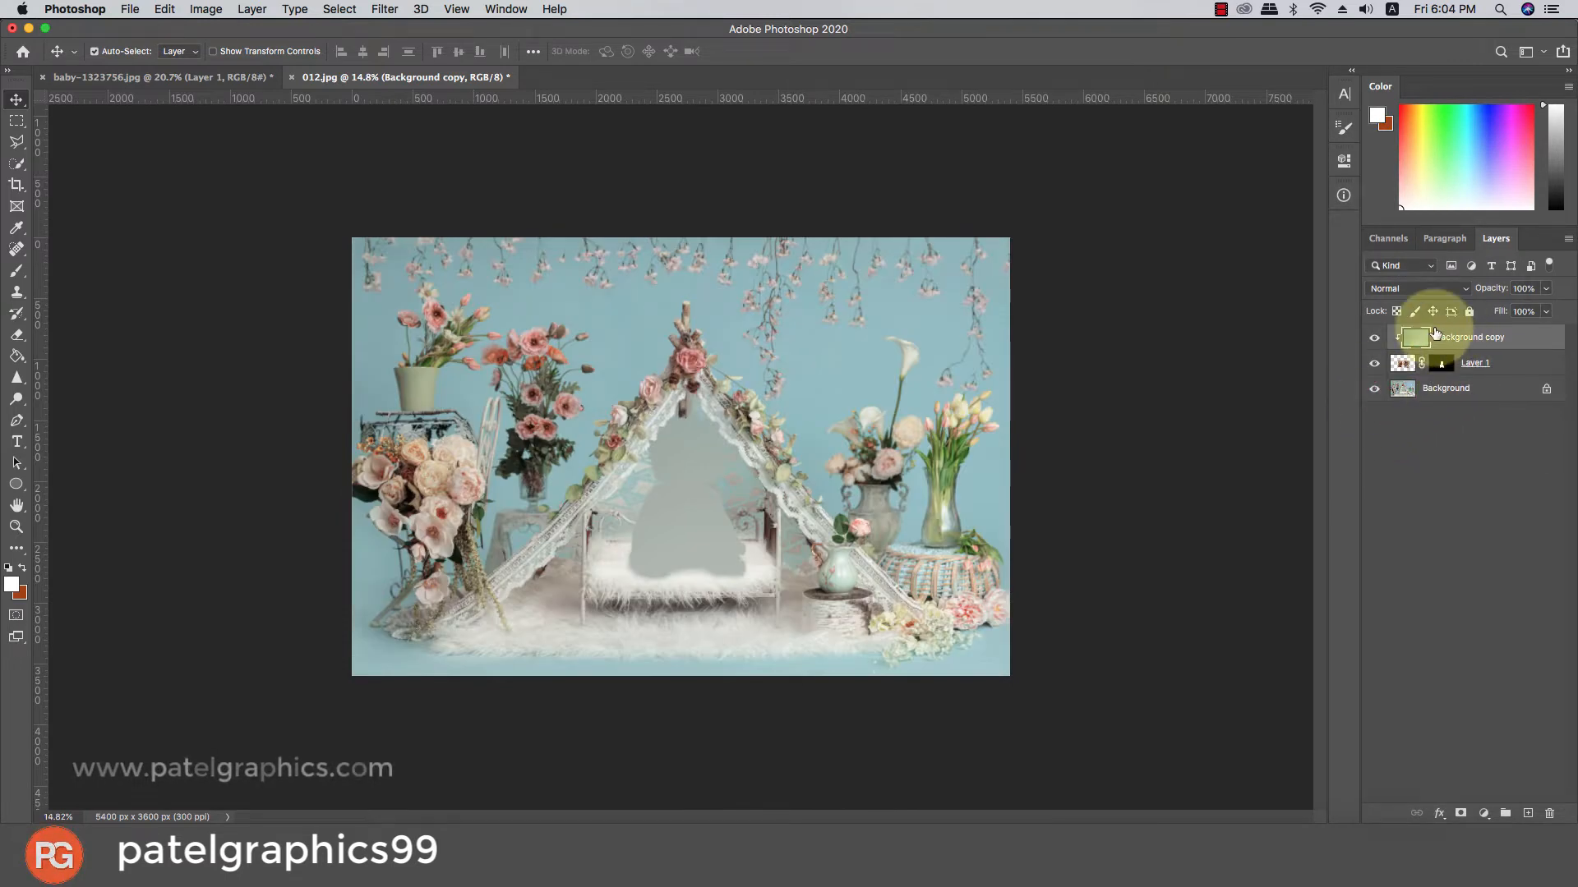
# - Set the clipped blur layer's blend mode to Soft Light and compare the baby with the layer hidden and shown
pyautogui.click(1424, 294)
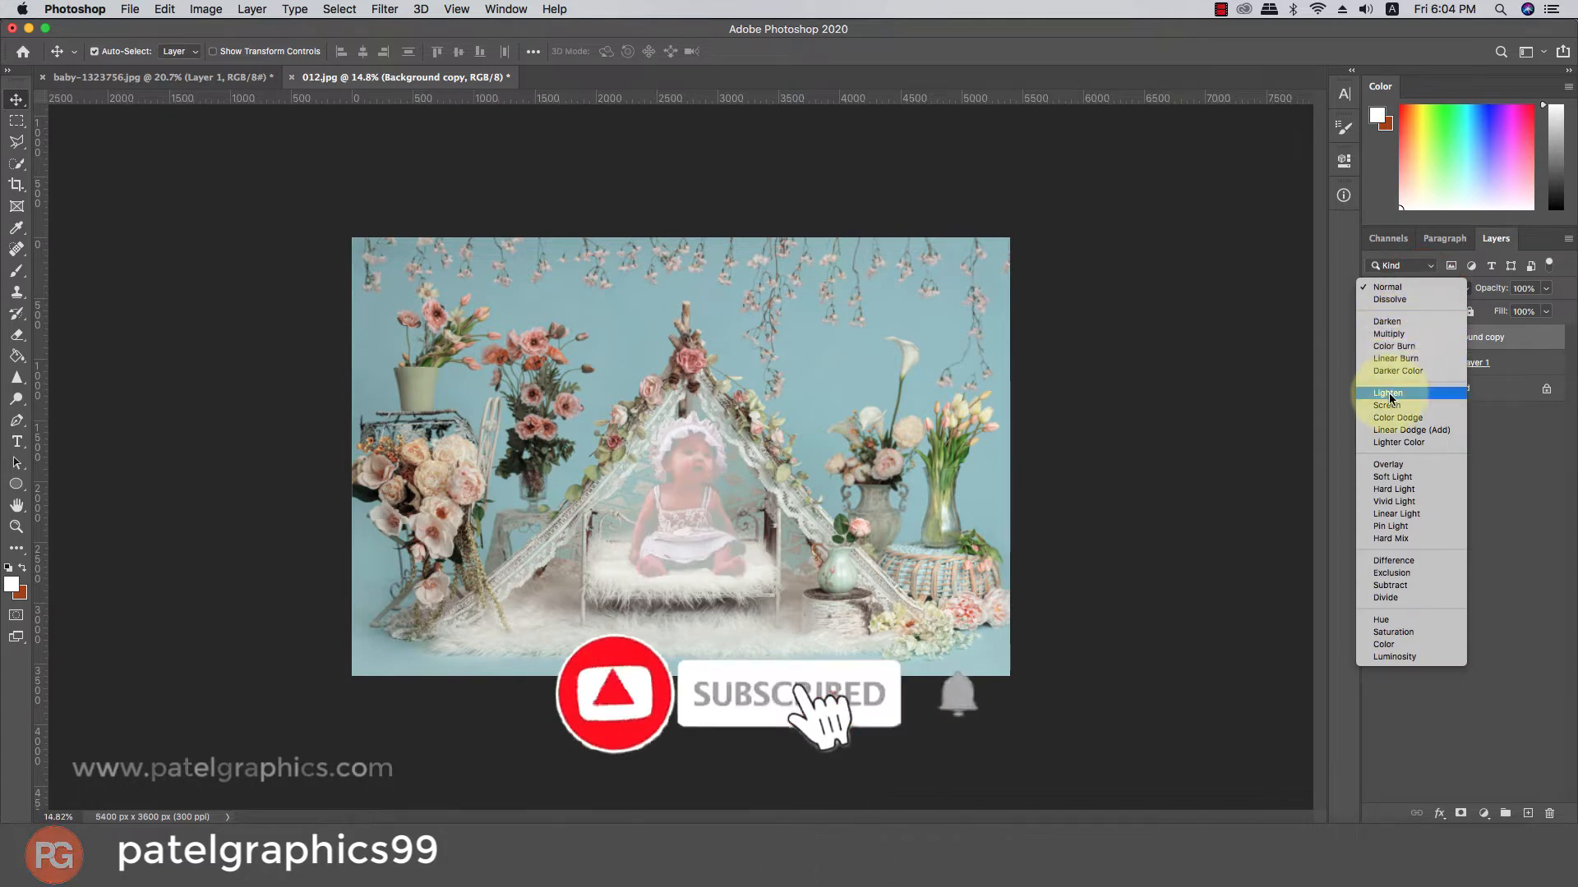
pyautogui.click(1395, 477)
pyautogui.click(1375, 338)
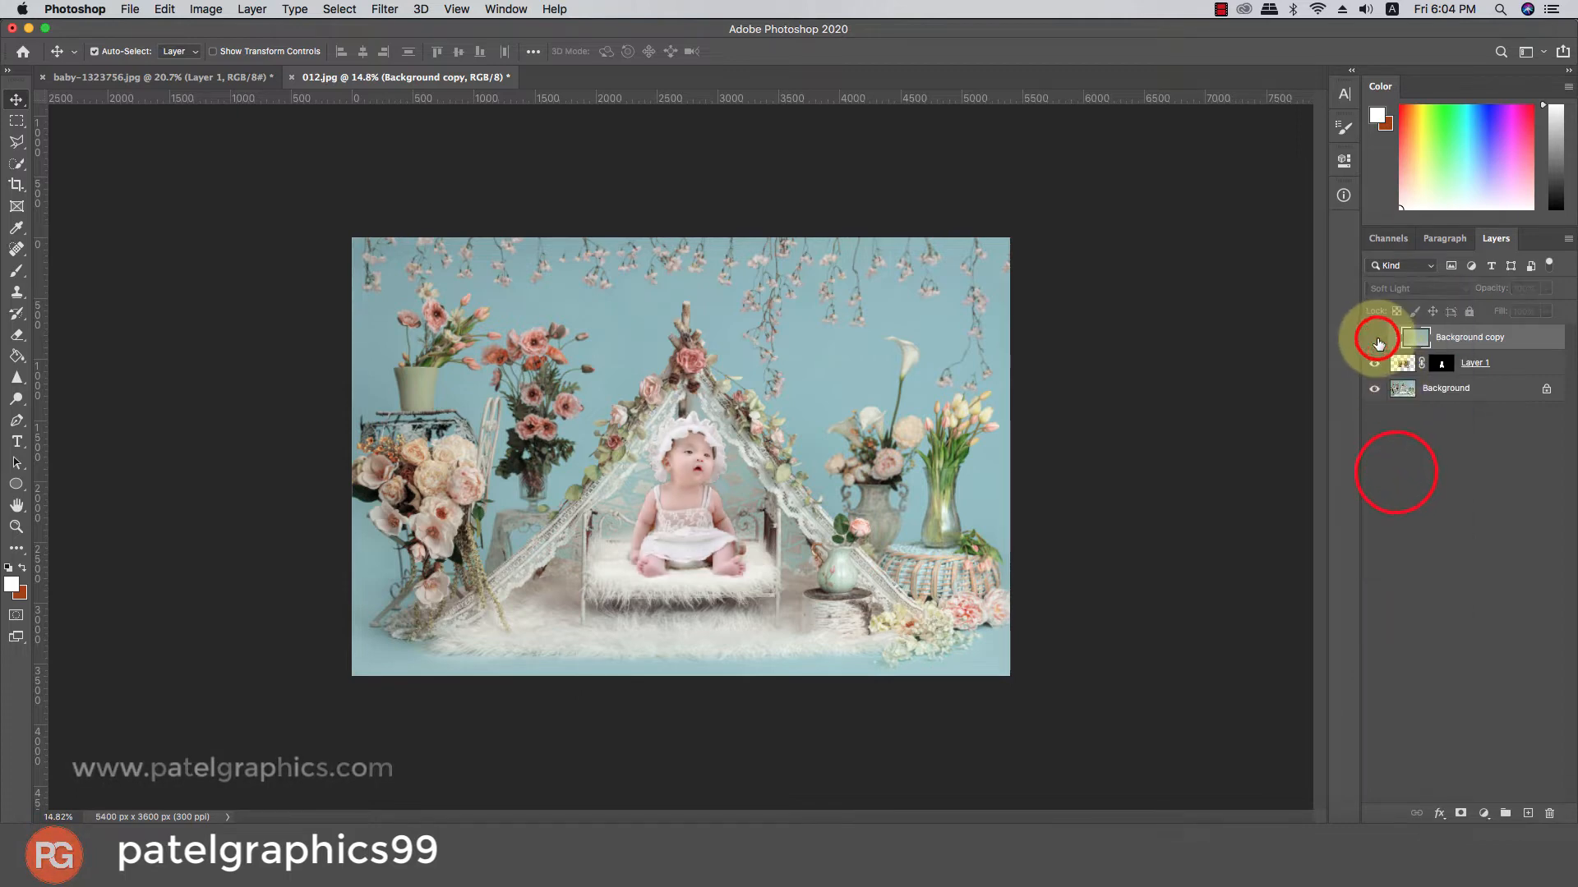
pyautogui.click(1376, 339)
# - Lower the Background copy layer's opacity to 43%
pyautogui.click(1521, 333)
pyautogui.click(1548, 289)
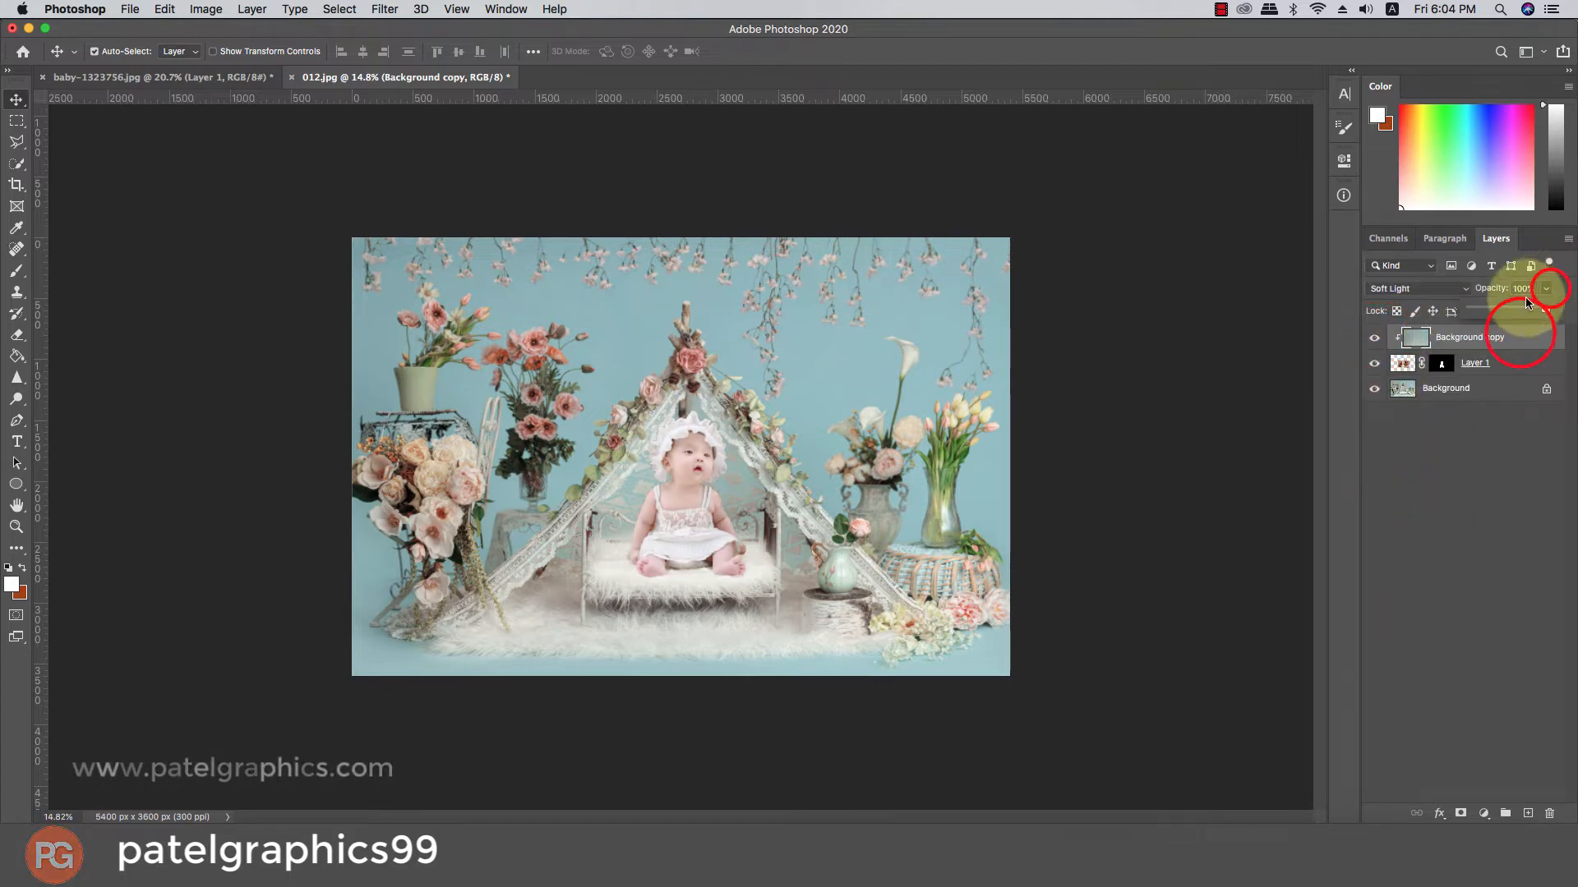
pyautogui.moveTo(1494, 310); pyautogui.dragTo(1502, 312)
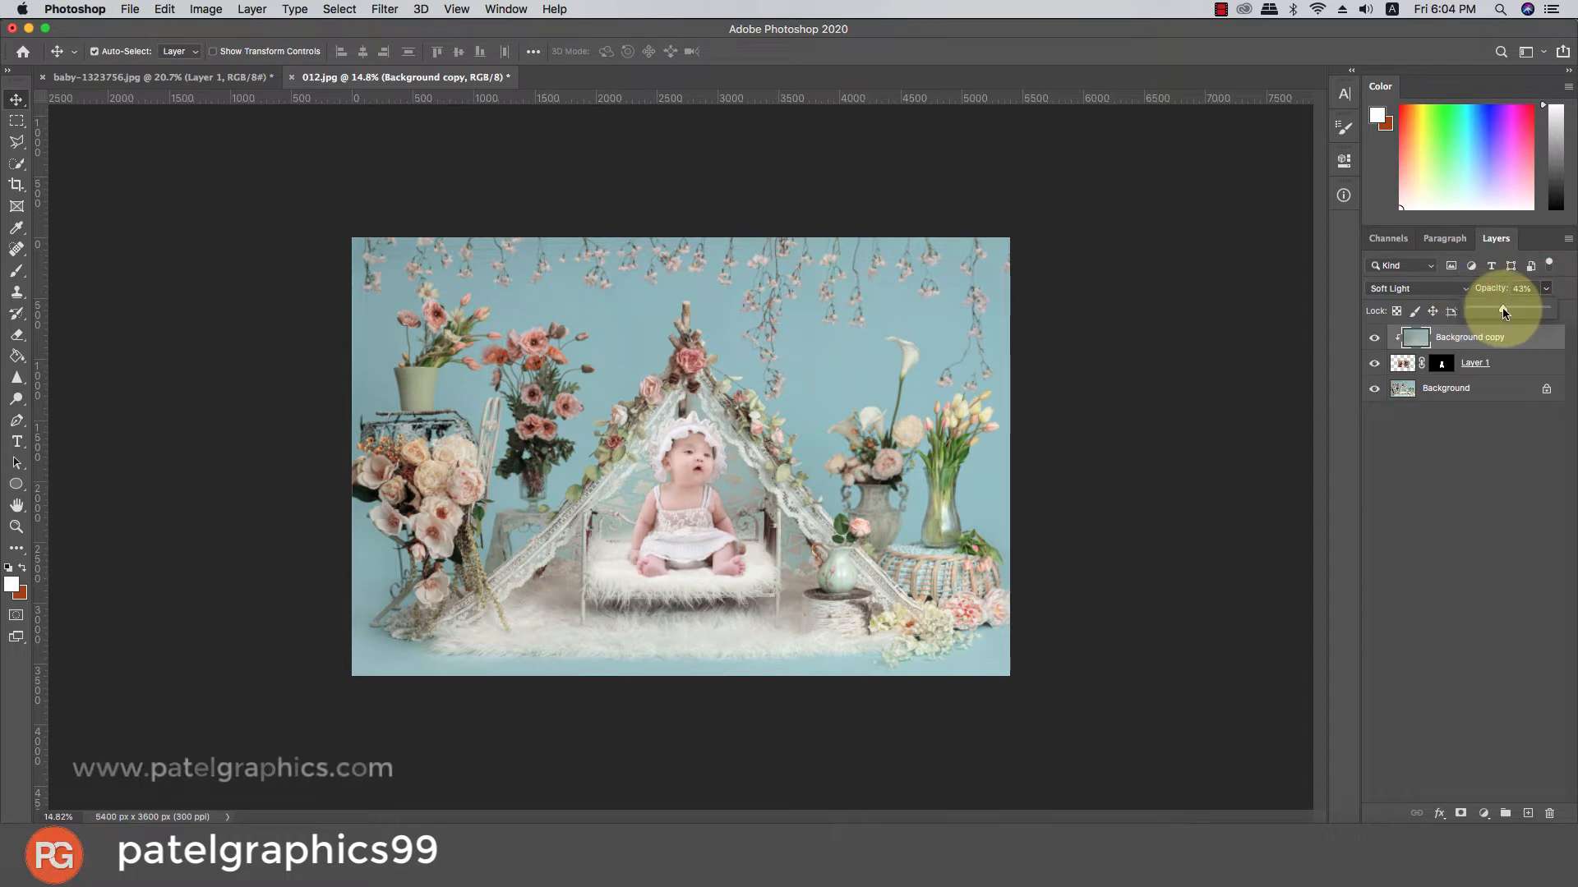
# - Examine how the baby's tones blend with the tent scene, both up close and in full view
pyautogui.scroll(5, 707, 507)
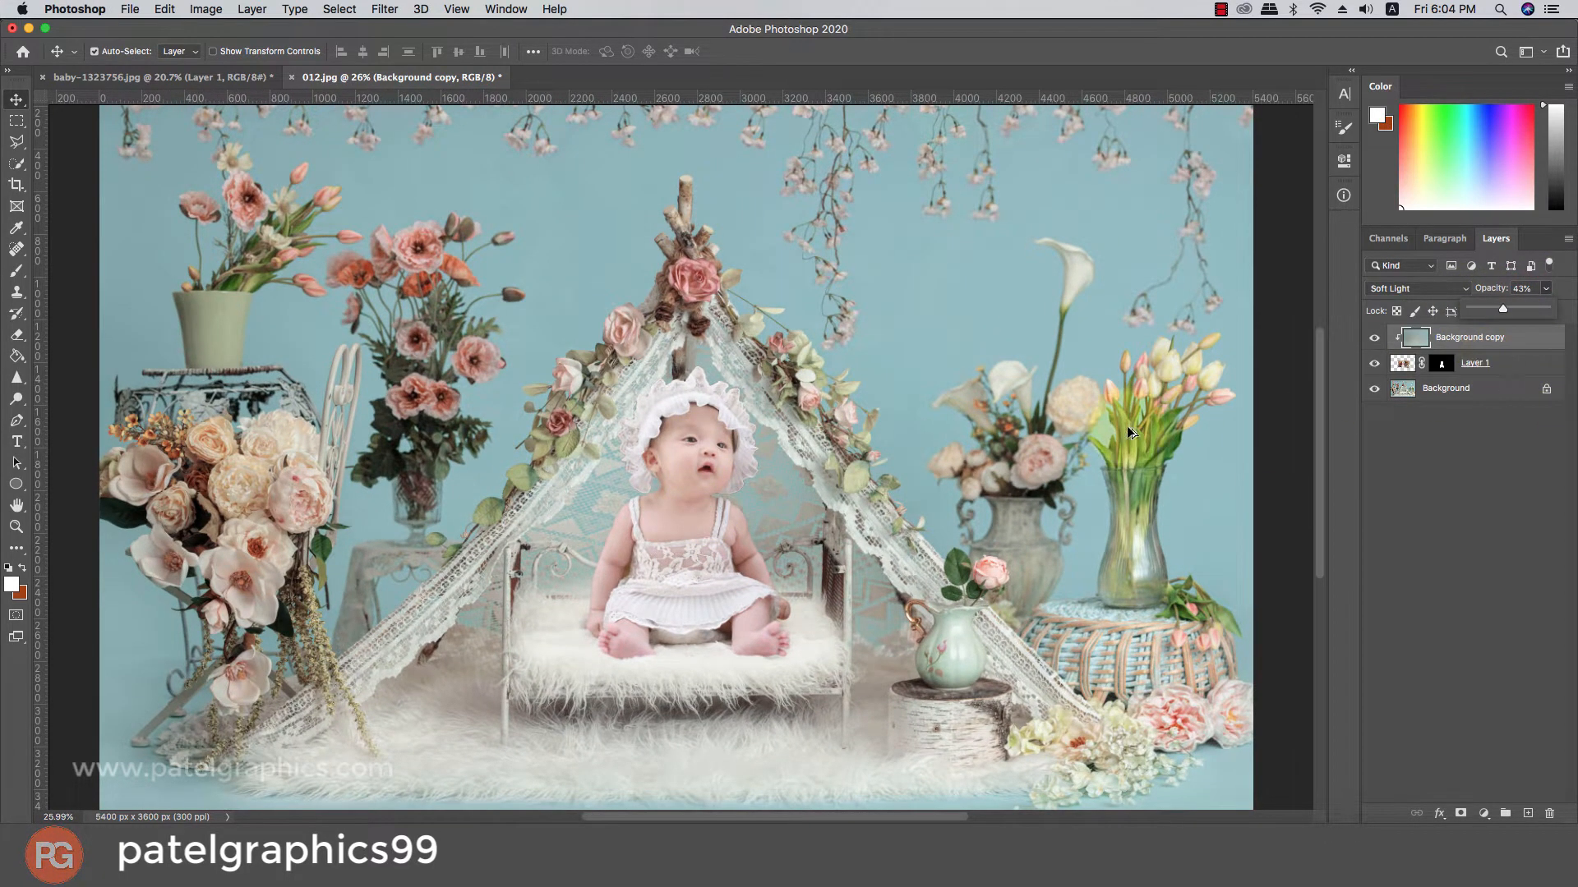
pyautogui.scroll(-5, 1036, 447)
pyautogui.scroll(4, 1032, 447)
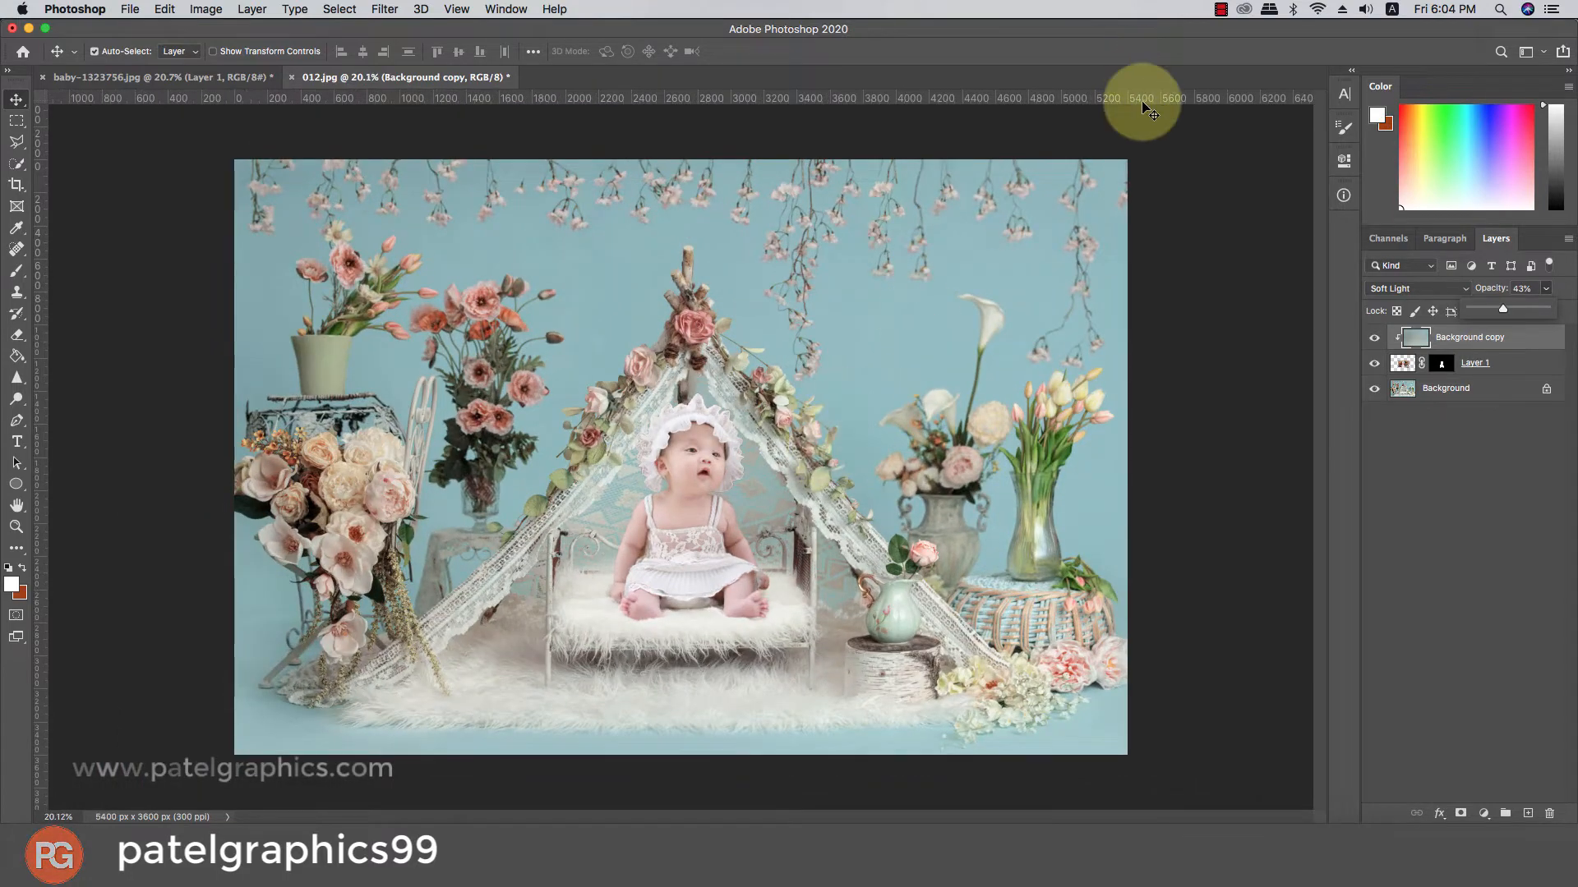
pyautogui.scroll(2, 871, 396)
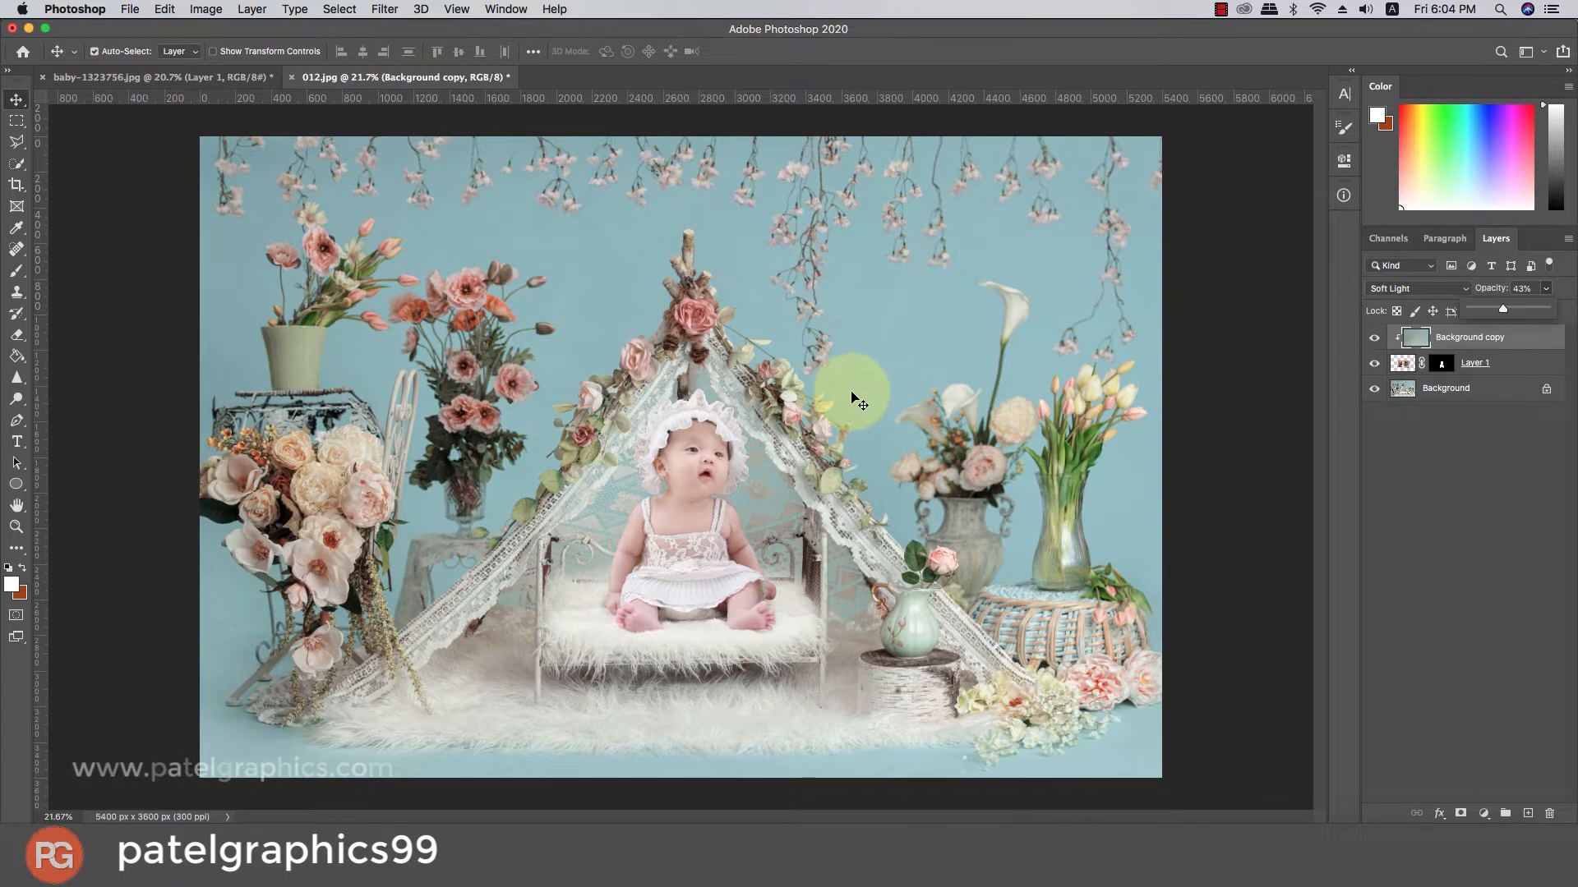
pyautogui.scroll(2, 708, 462)
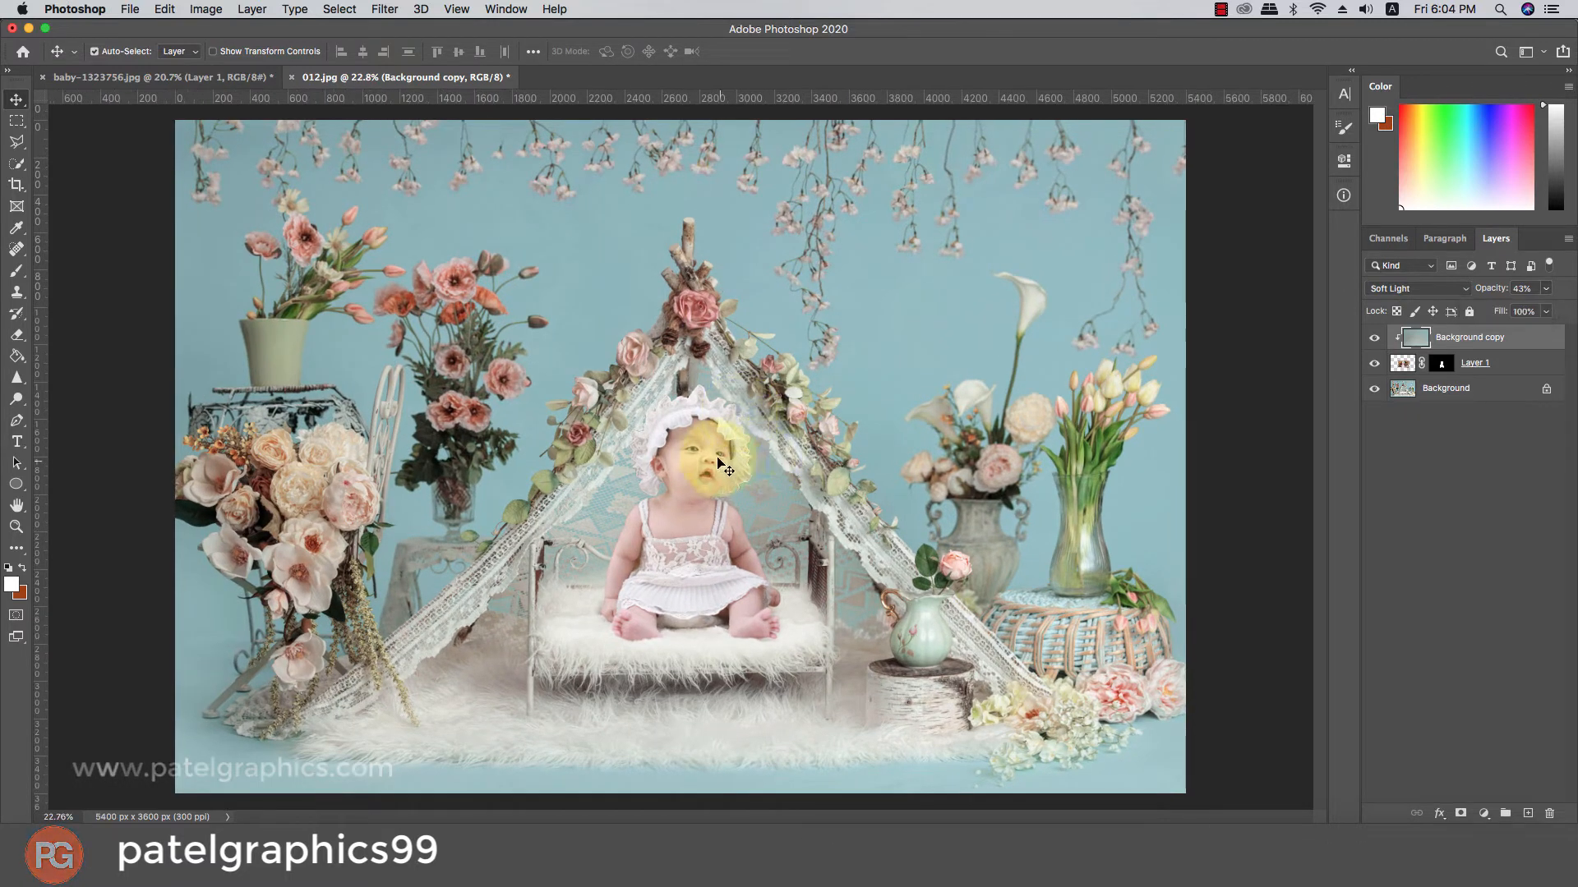
pyautogui.scroll(-5, 732, 483)
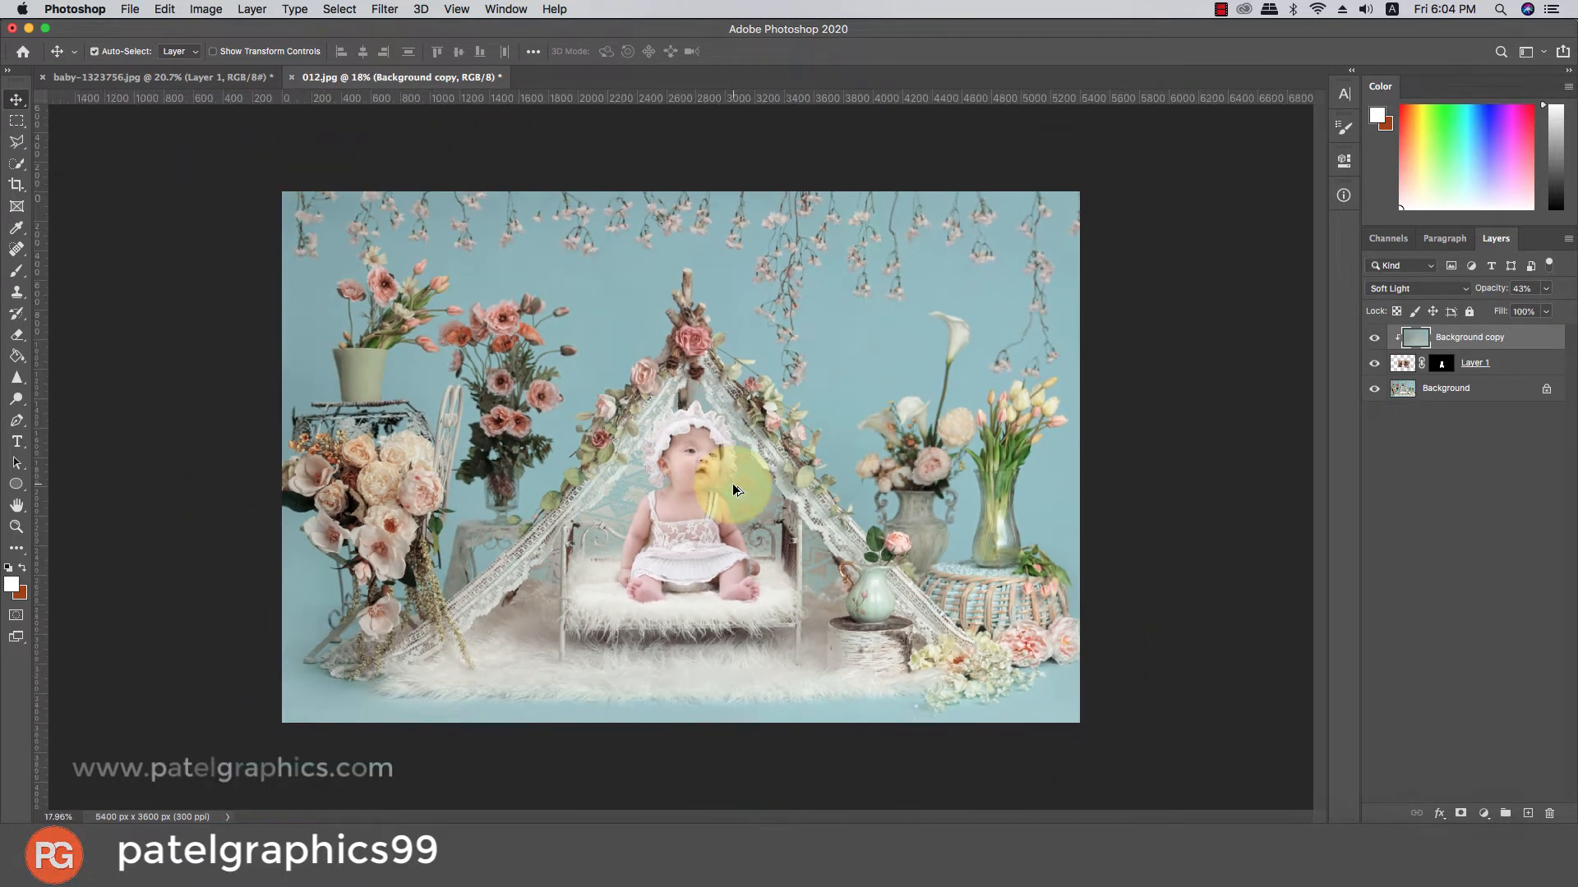
pyautogui.scroll(4, 734, 491)
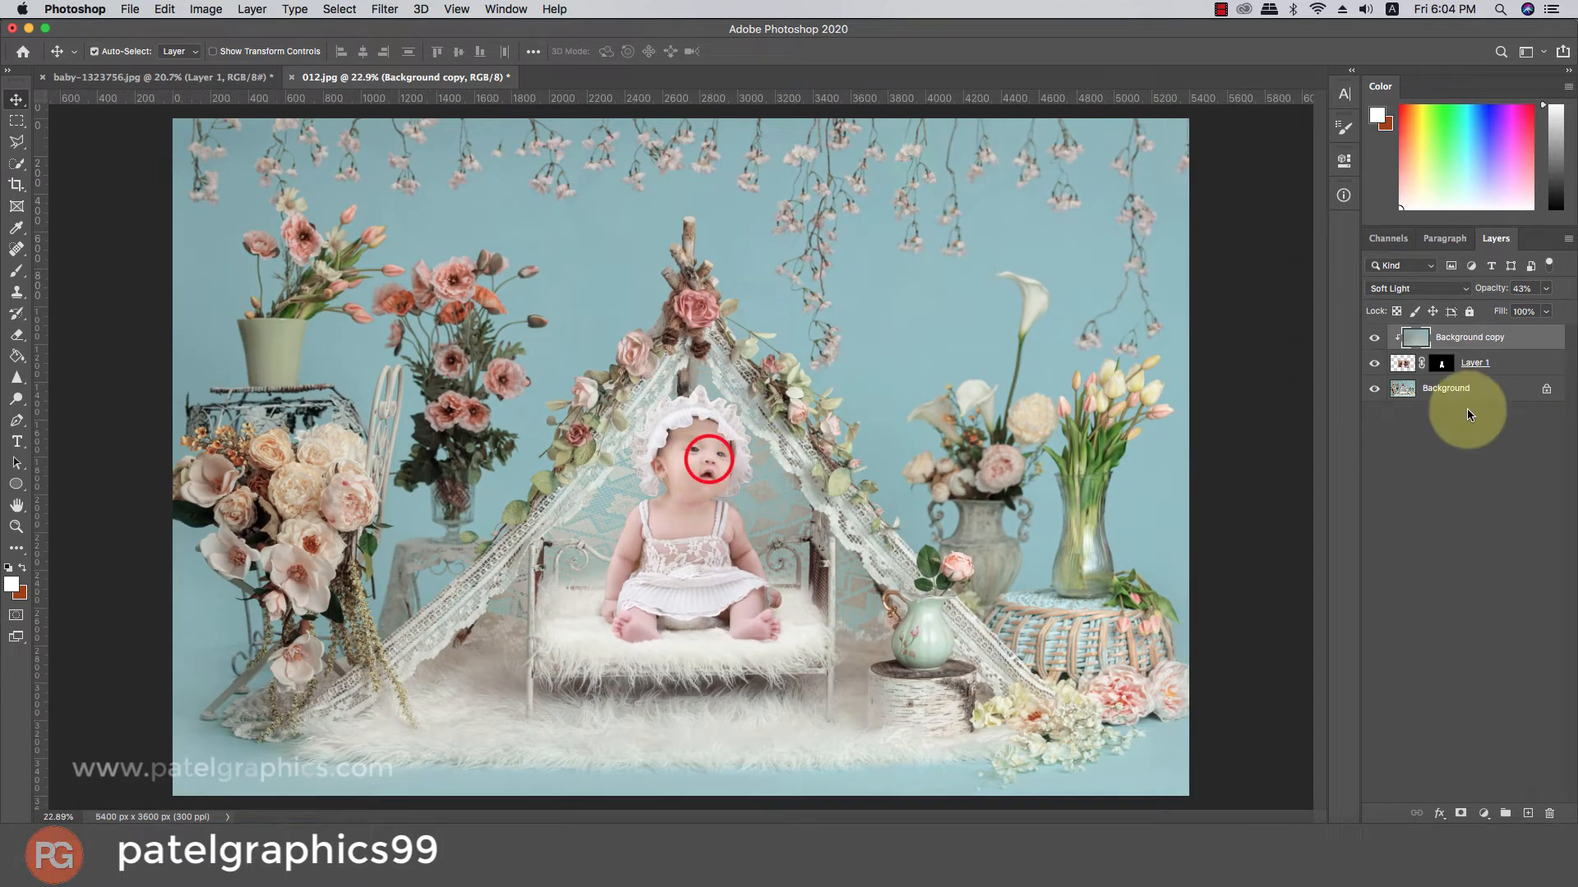
# - Add a new top layer and fill it through Apply Image with the Merged RGB source, Multiply blending and 100% opacity
pyautogui.click(1528, 814)
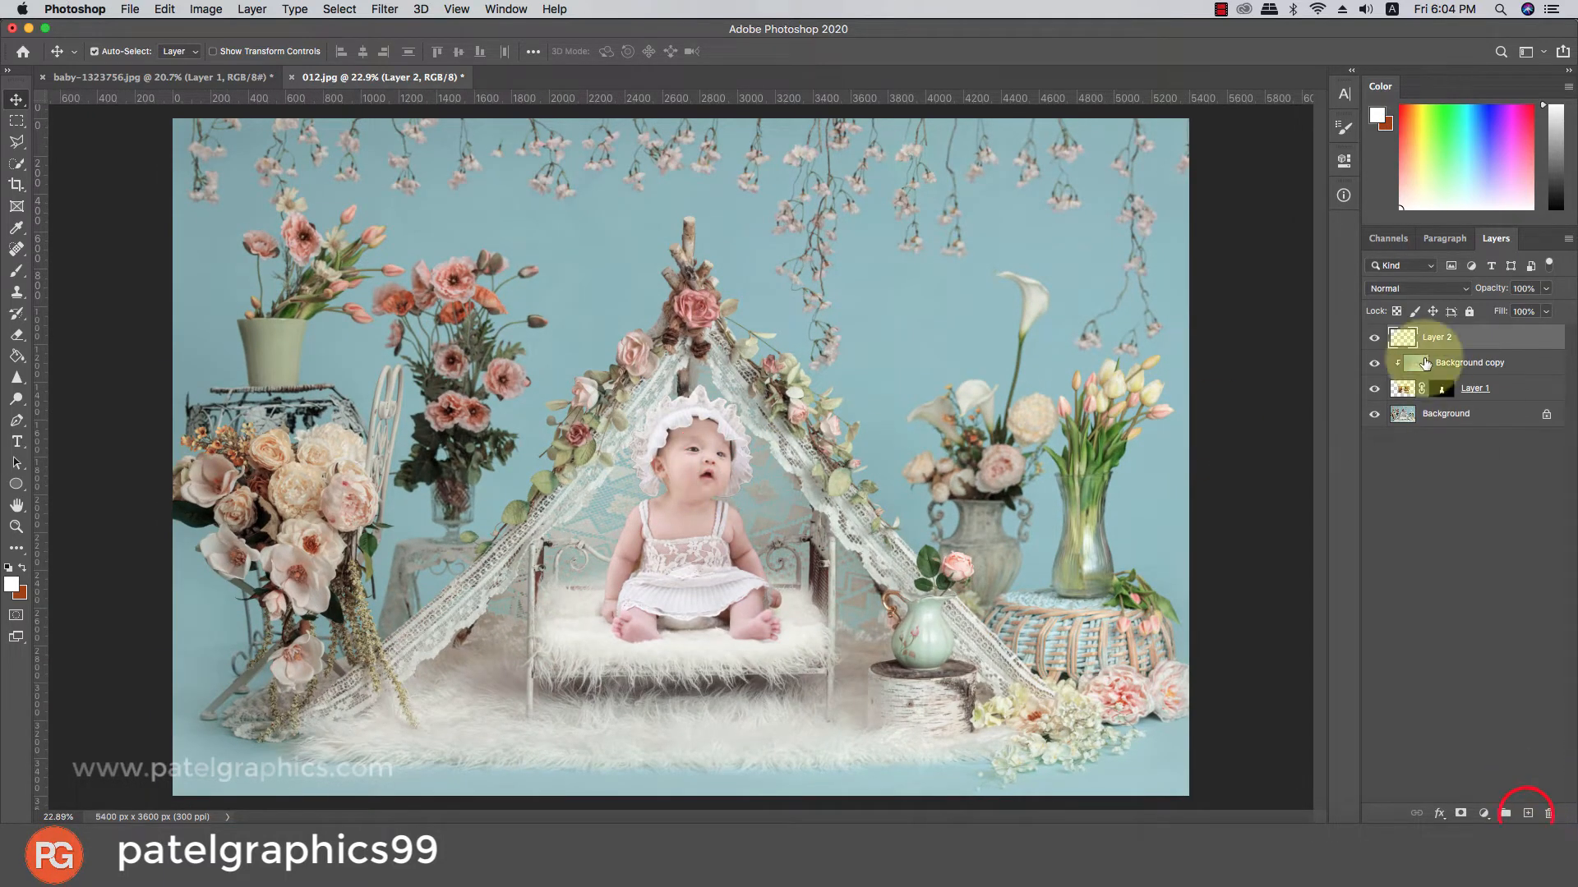
pyautogui.click(1476, 339)
pyautogui.click(213, 16)
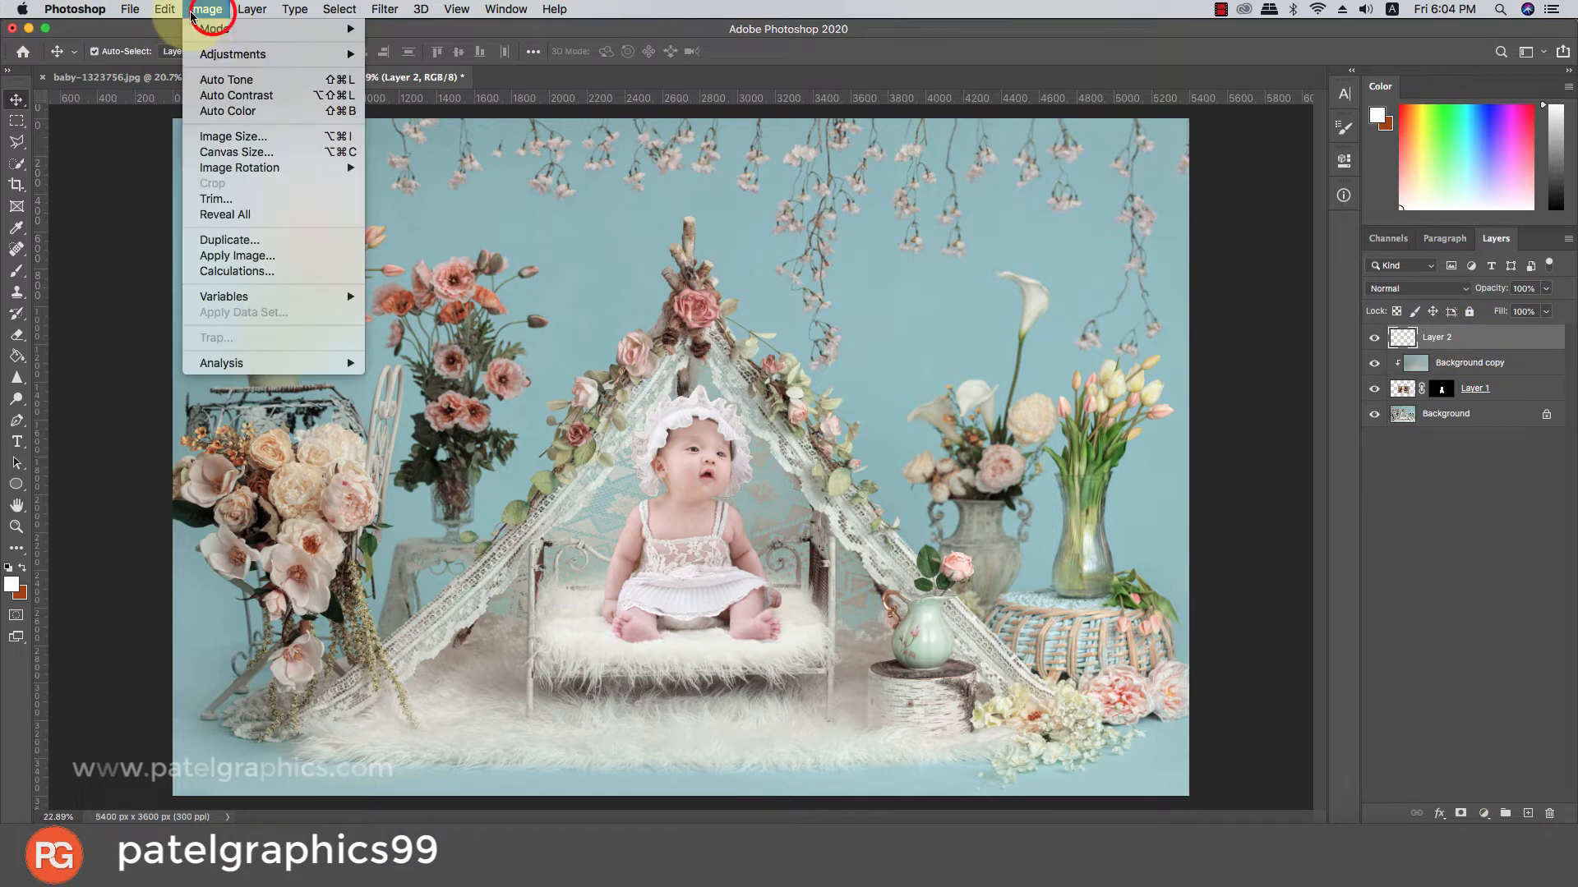
pyautogui.click(253, 264)
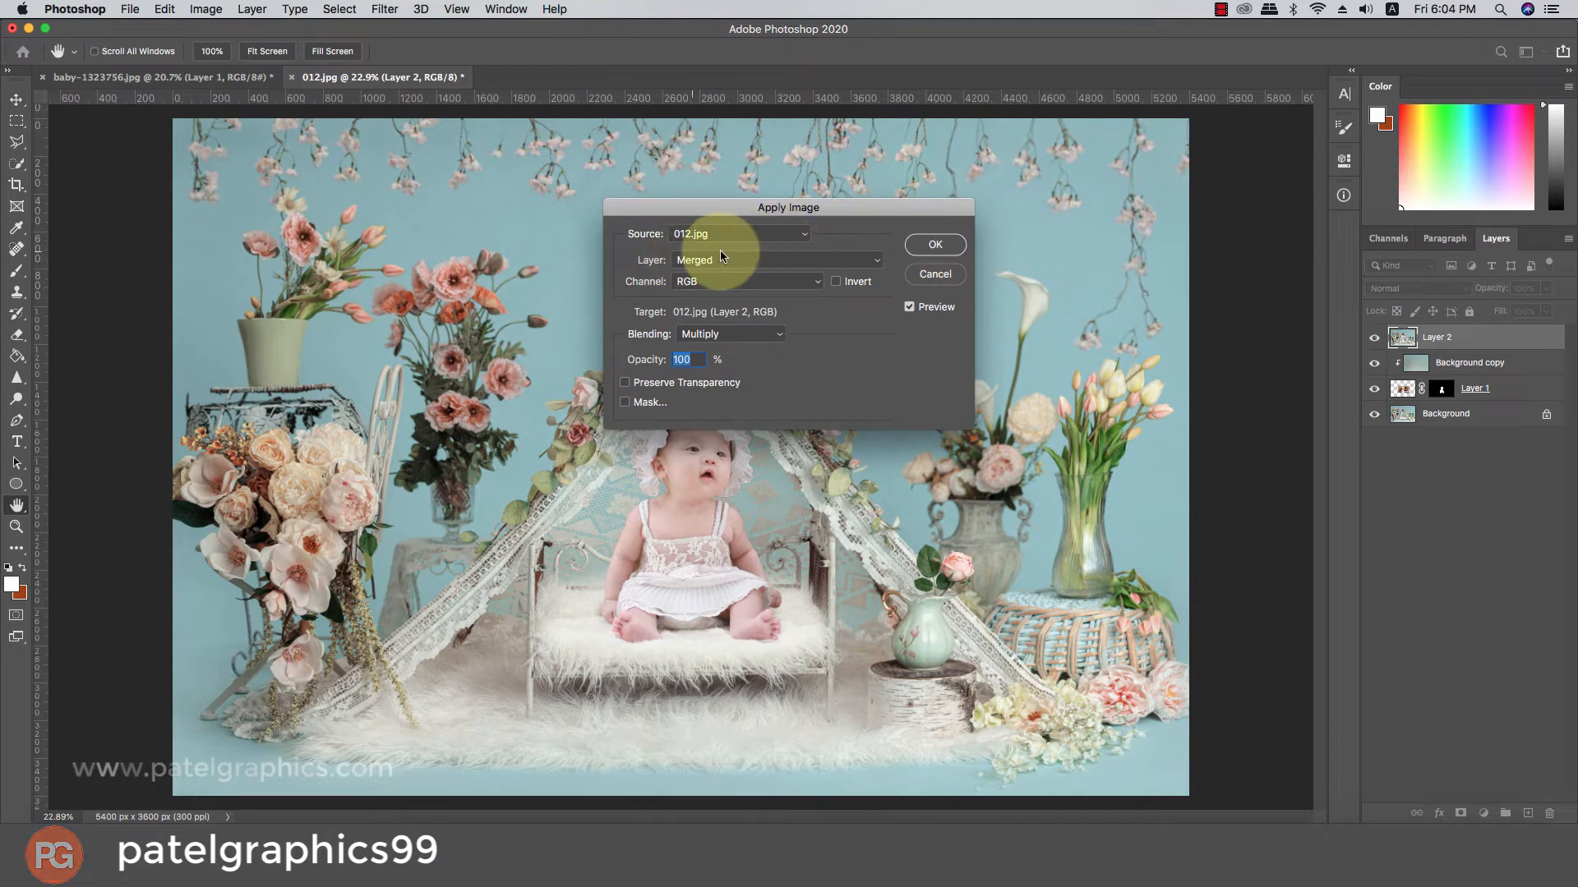
pyautogui.click(928, 246)
pyautogui.click(1451, 335)
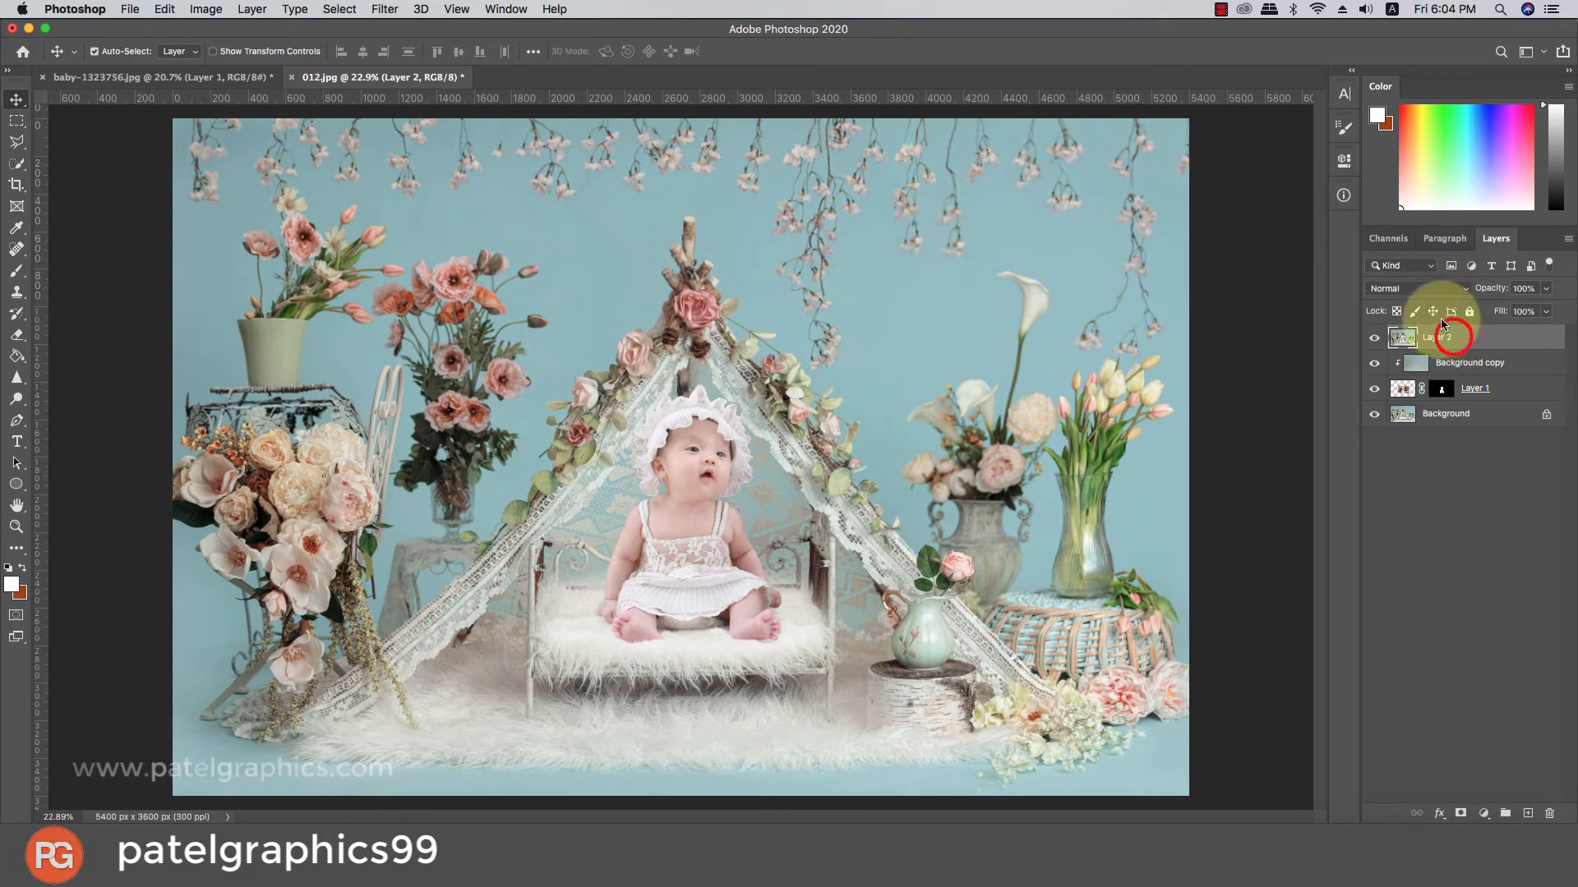
# - Open Layer 2 in the Camera Raw Filter, apply the Auto tone settings and set Exposure to -0.10
pyautogui.click(384, 9)
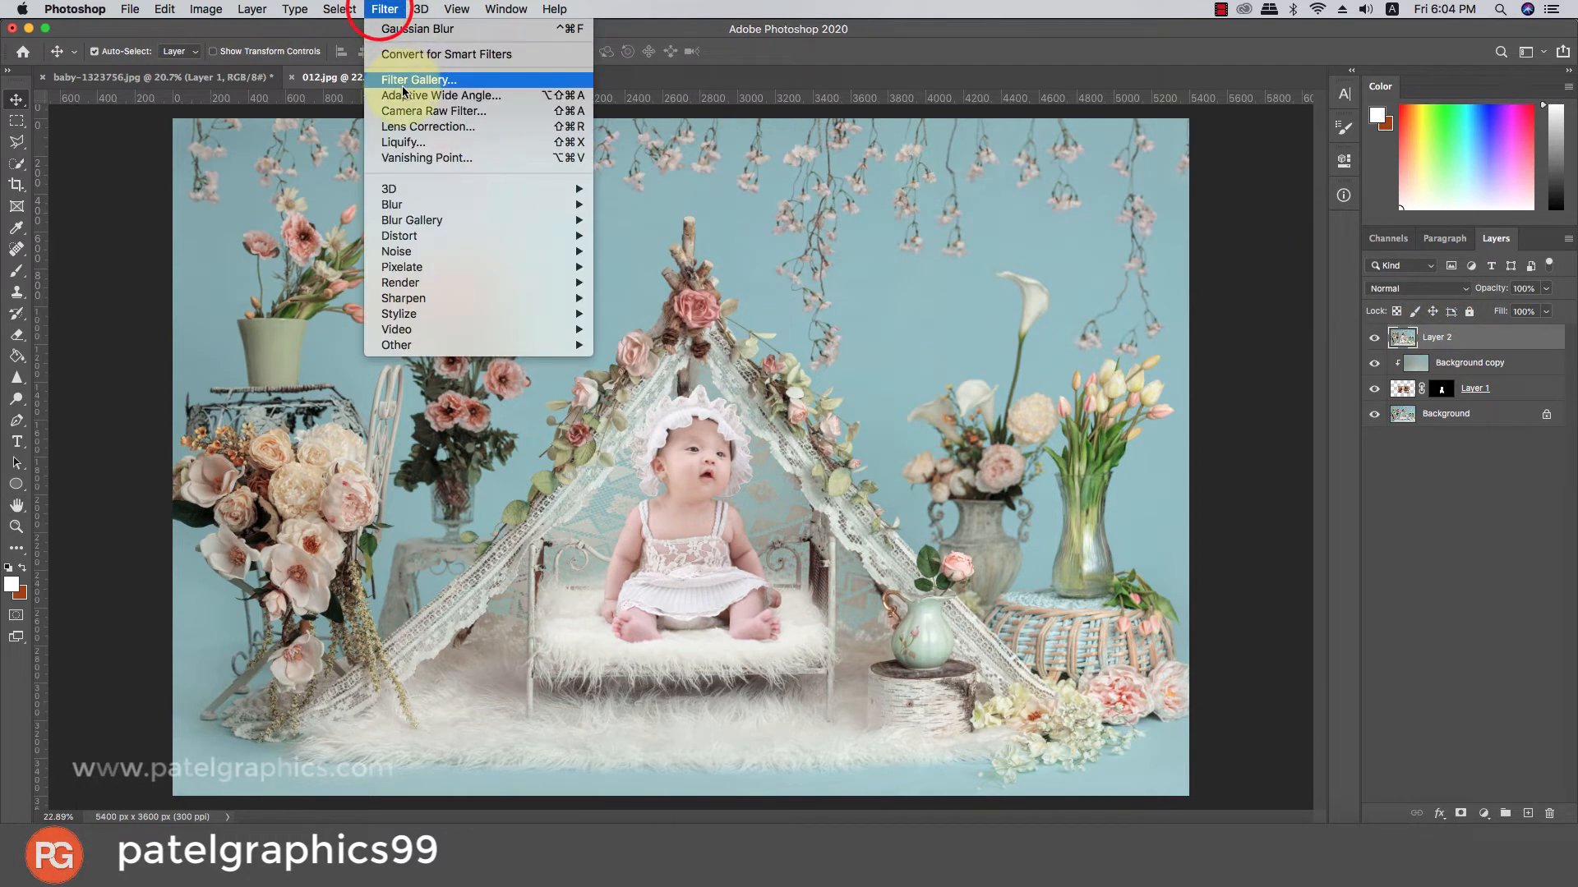
pyautogui.click(470, 115)
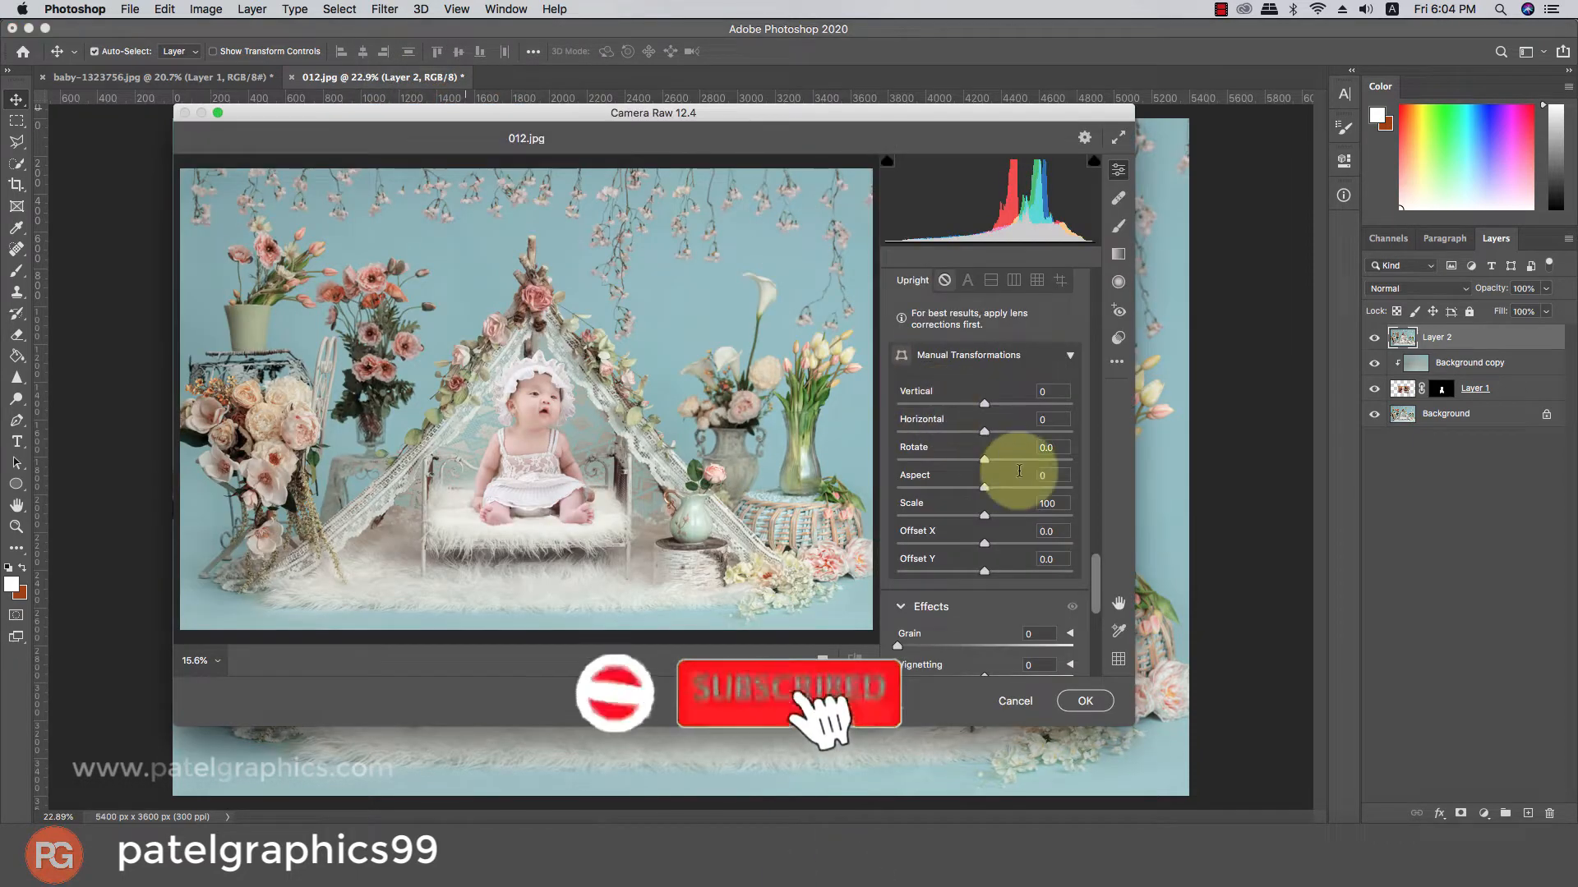
pyautogui.moveTo(1096, 567); pyautogui.dragTo(1095, 264)
pyautogui.click(1023, 284)
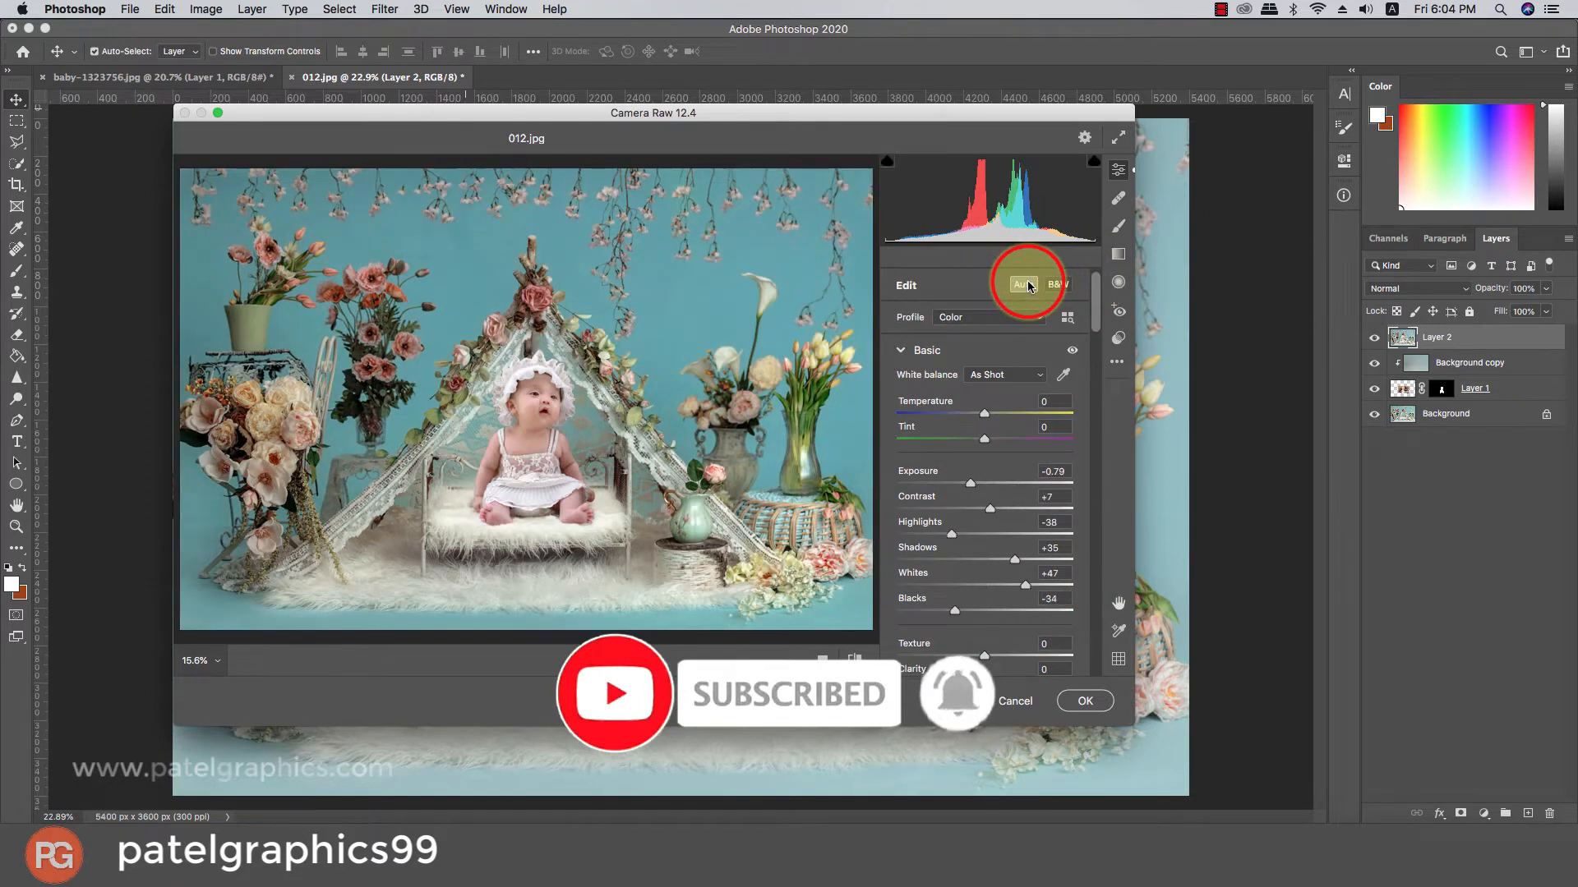
pyautogui.click(1023, 285)
pyautogui.click(1023, 284)
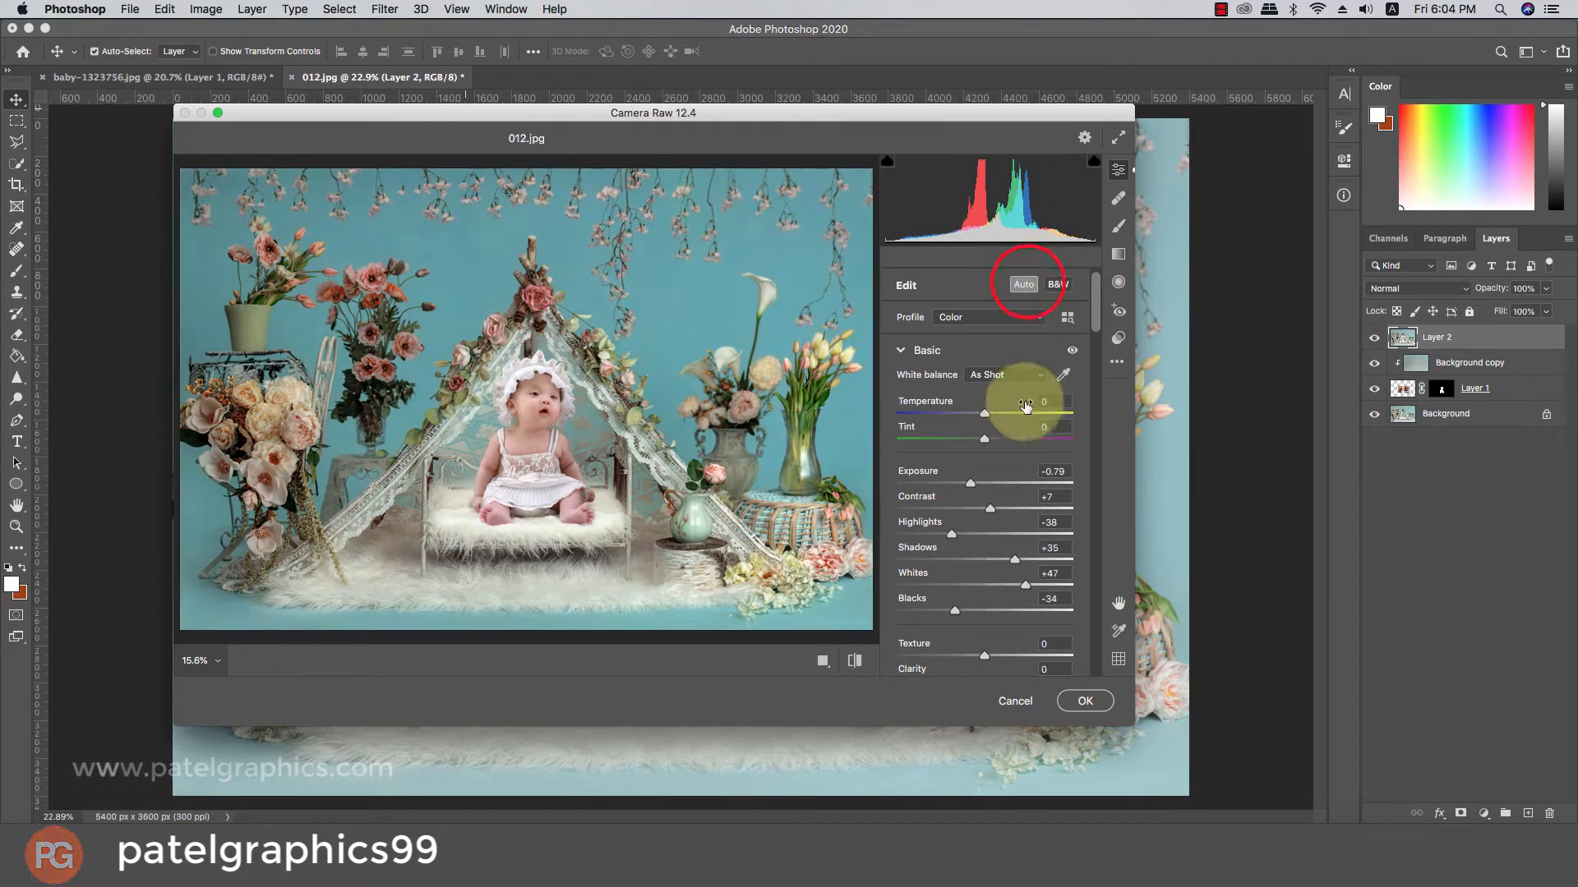
pyautogui.click(981, 485)
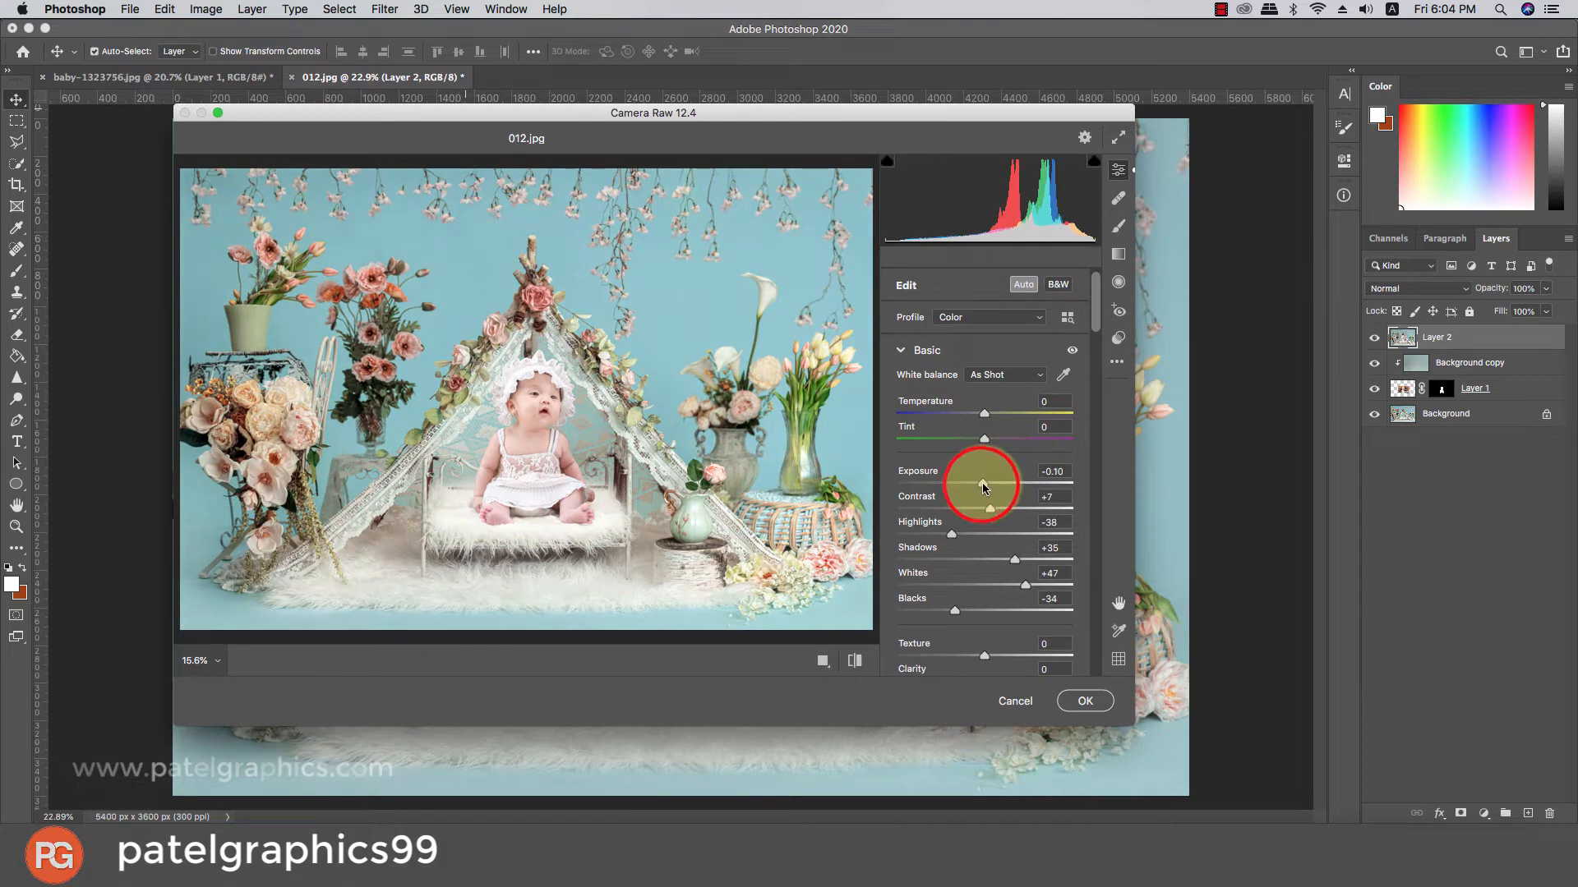
# - Raise Clarity to +8 and Vibrance to +22 in the Basic adjustments
pyautogui.scroll(-3, 983, 484)
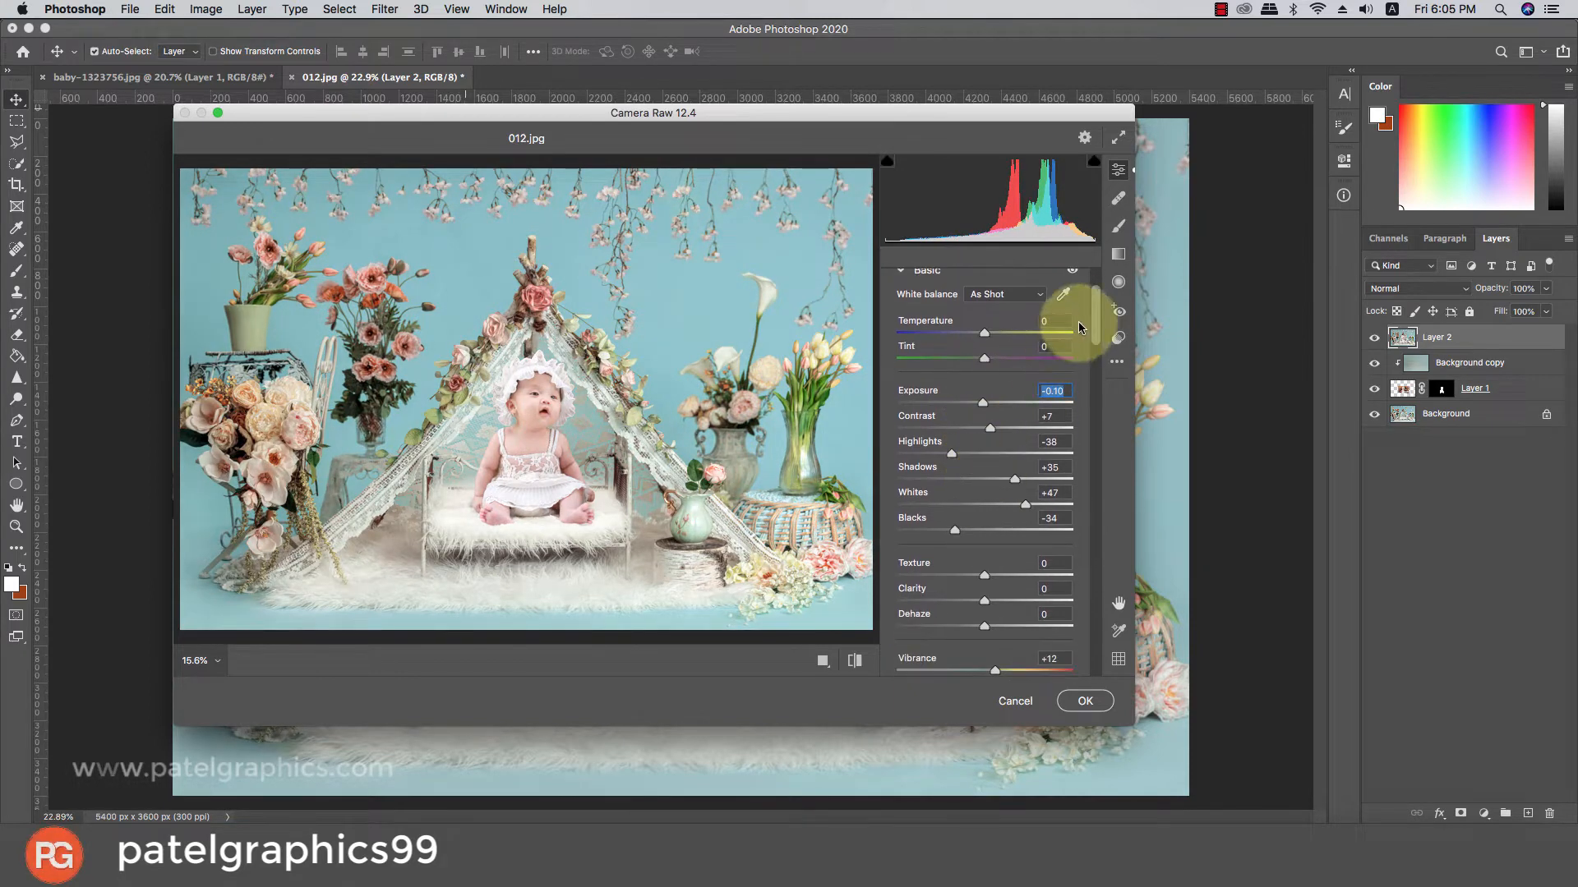
pyautogui.moveTo(1093, 320); pyautogui.dragTo(1095, 345)
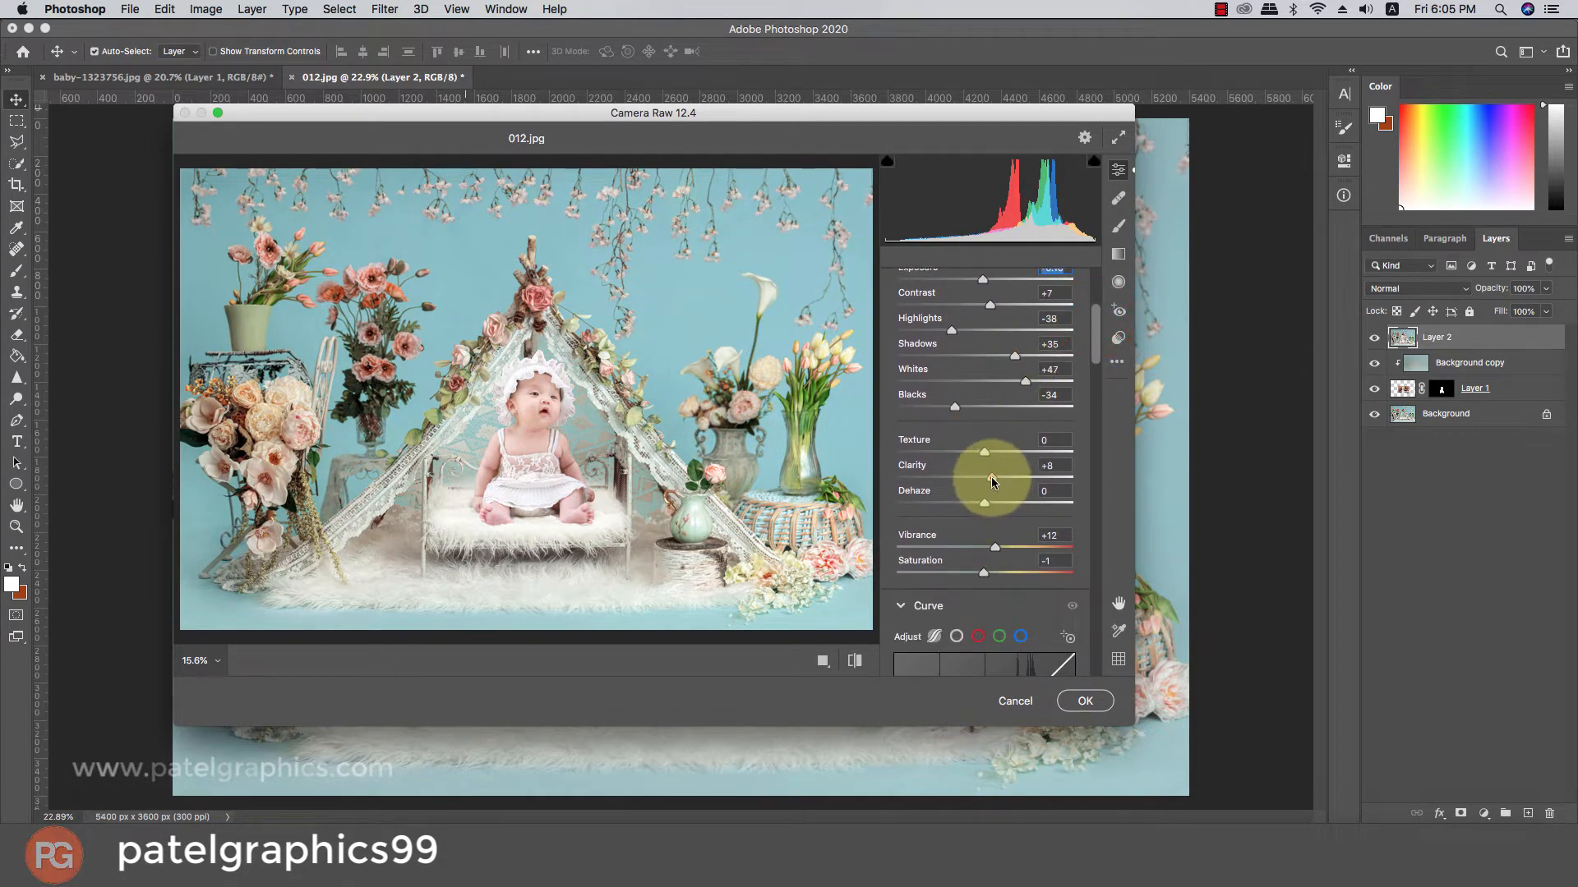
pyautogui.moveTo(996, 481); pyautogui.dragTo(991, 481)
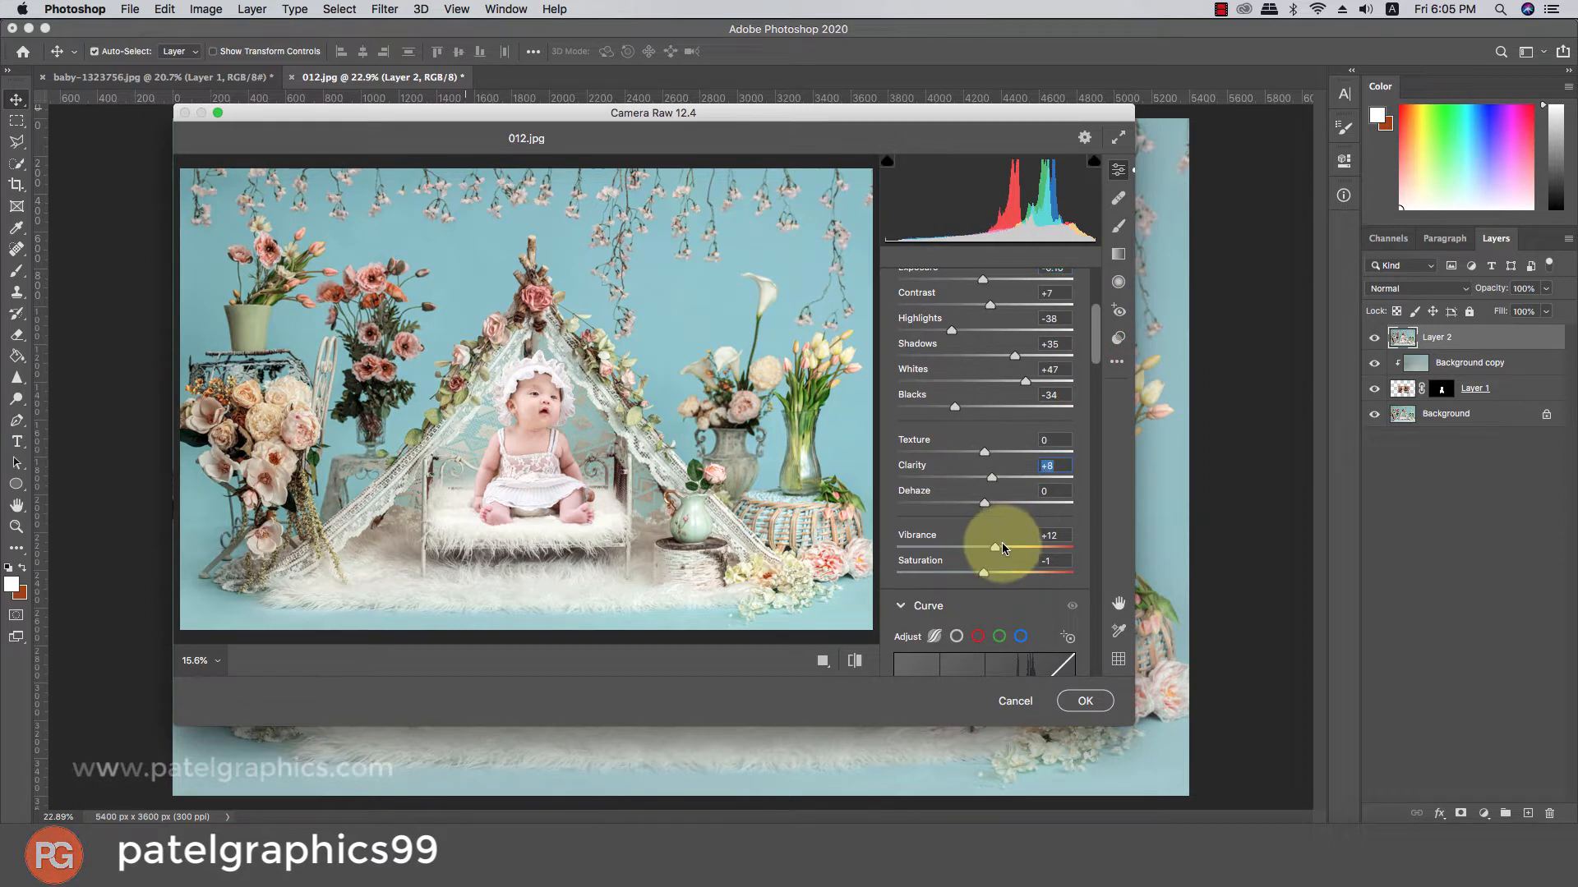
pyautogui.moveTo(1004, 546)
pyautogui.mouseDown()
pyautogui.moveTo(1019, 549)
pyautogui.moveTo(1003, 546)
pyautogui.mouseUp()
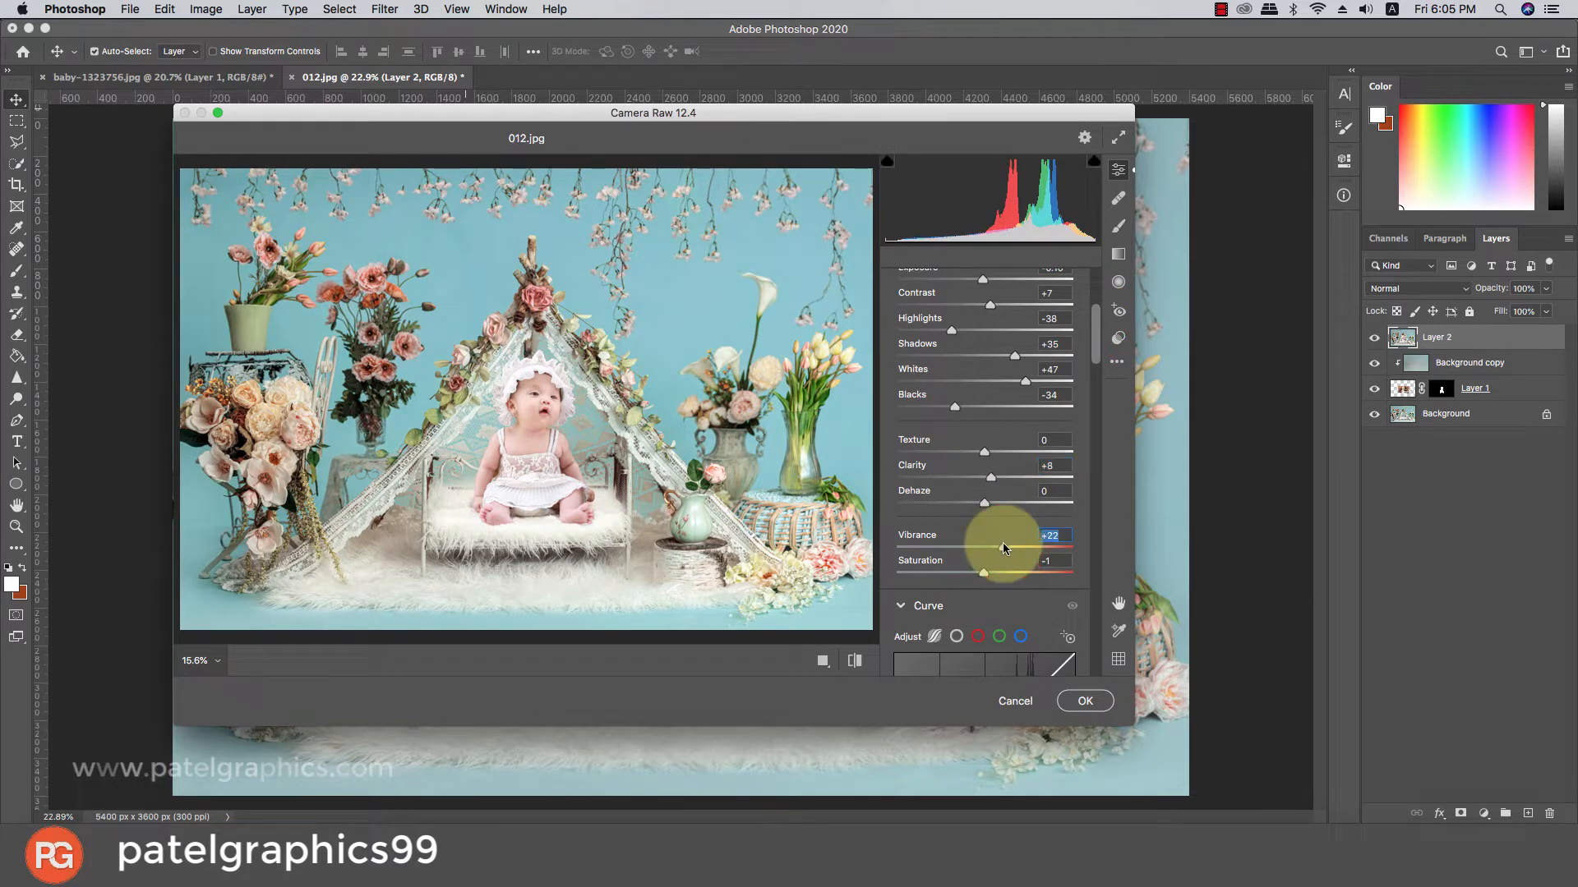
# - Set the Oranges luminance to -1 in the HSL Color Mixer and show its saturation settings
pyautogui.scroll(-3, 1001, 517)
pyautogui.moveTo(1093, 352); pyautogui.dragTo(1085, 433)
pyautogui.scroll(-5, 1083, 431)
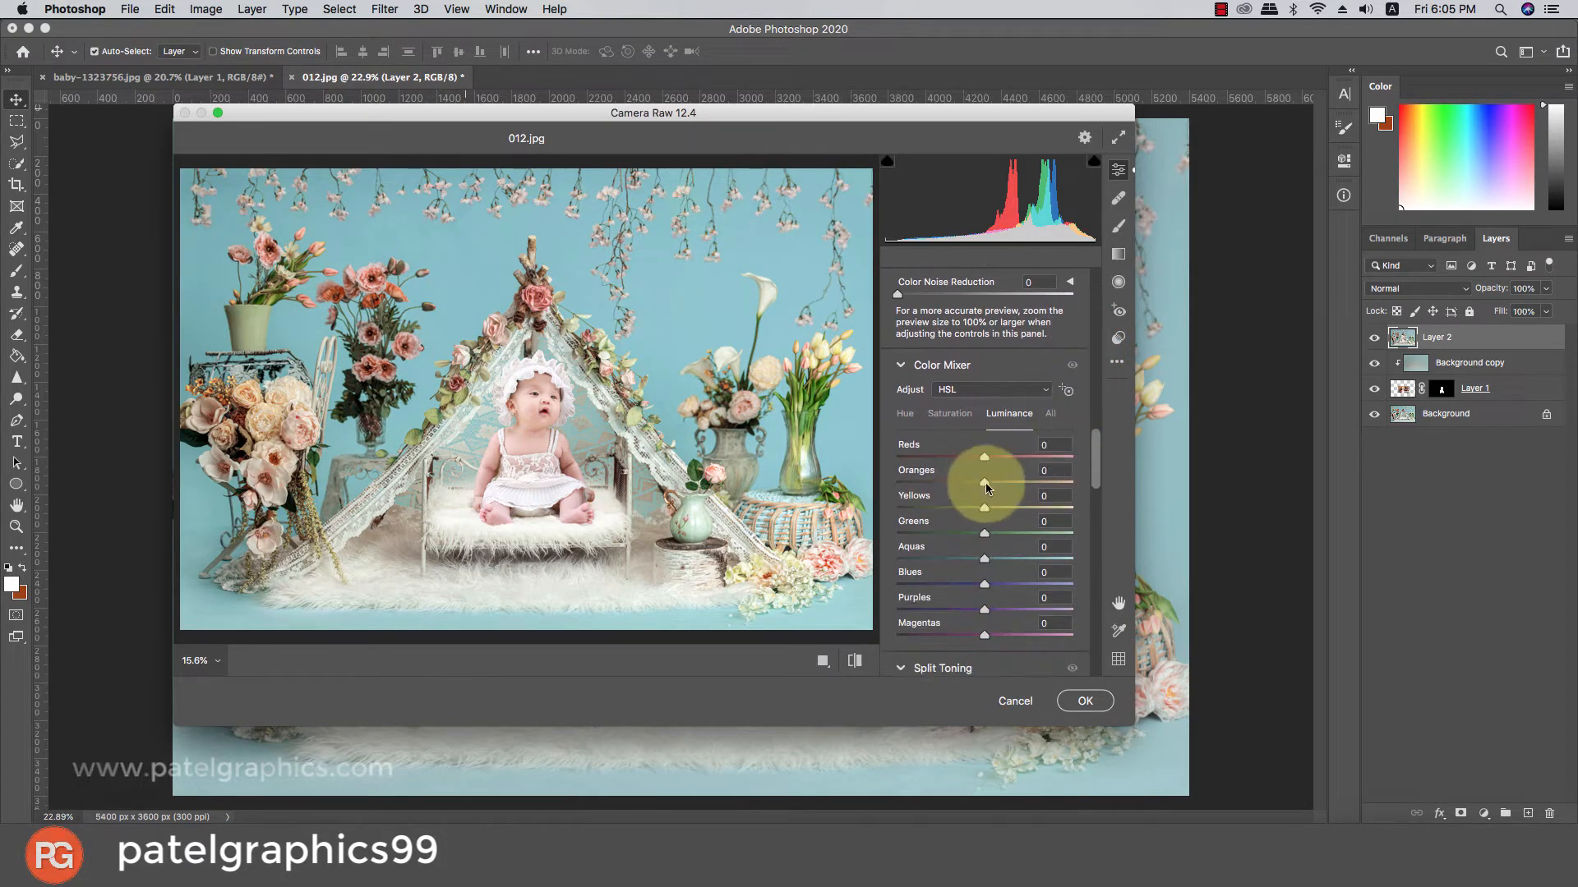
pyautogui.moveTo(1000, 487); pyautogui.dragTo(987, 489)
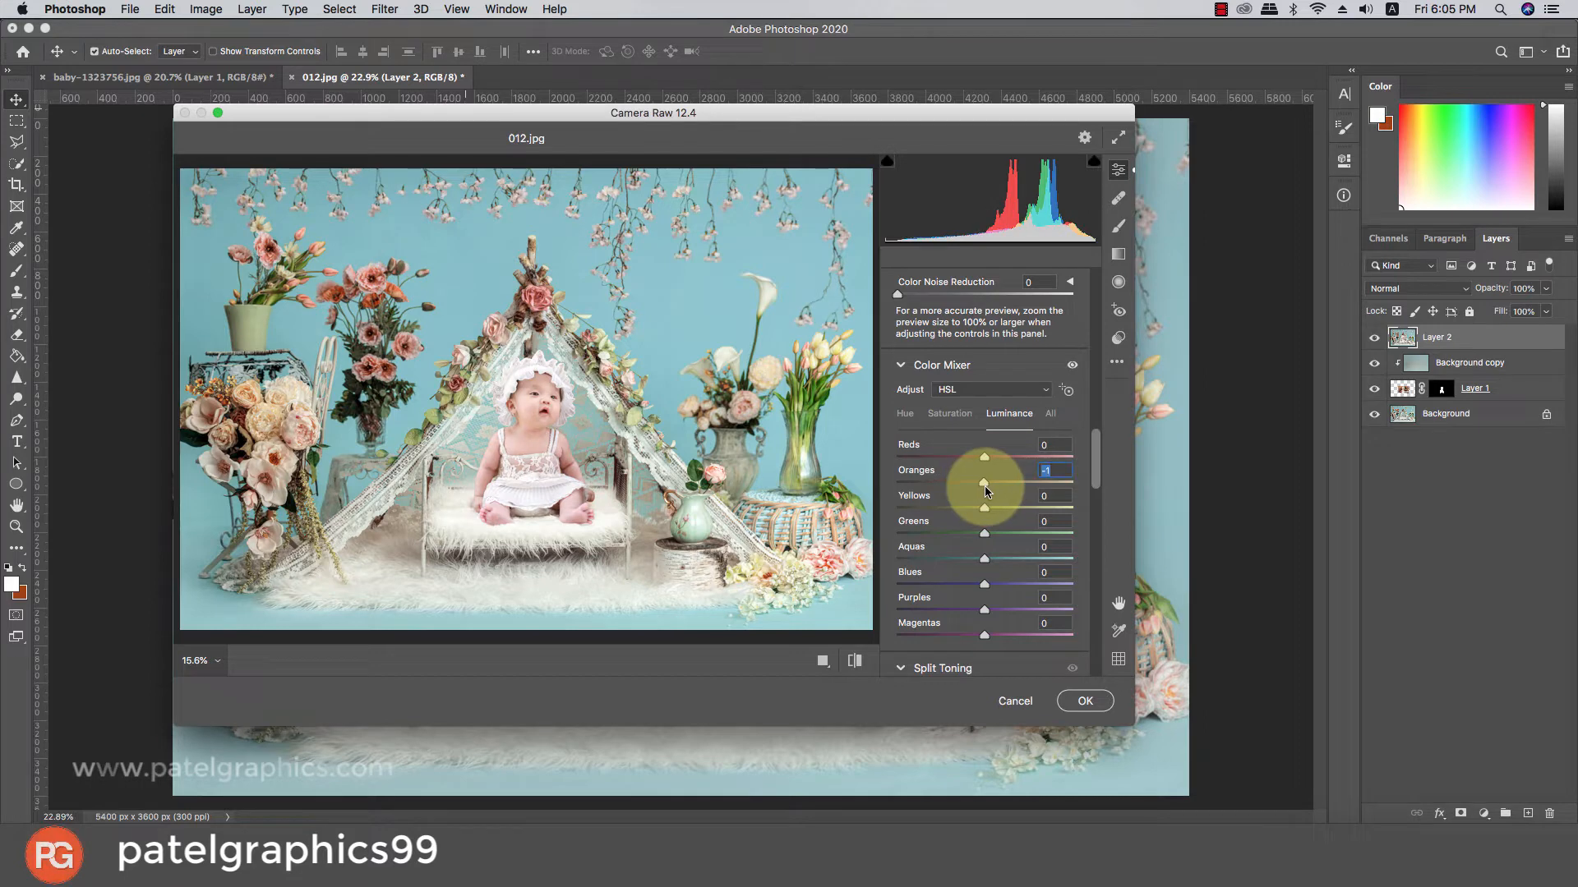
pyautogui.click(952, 414)
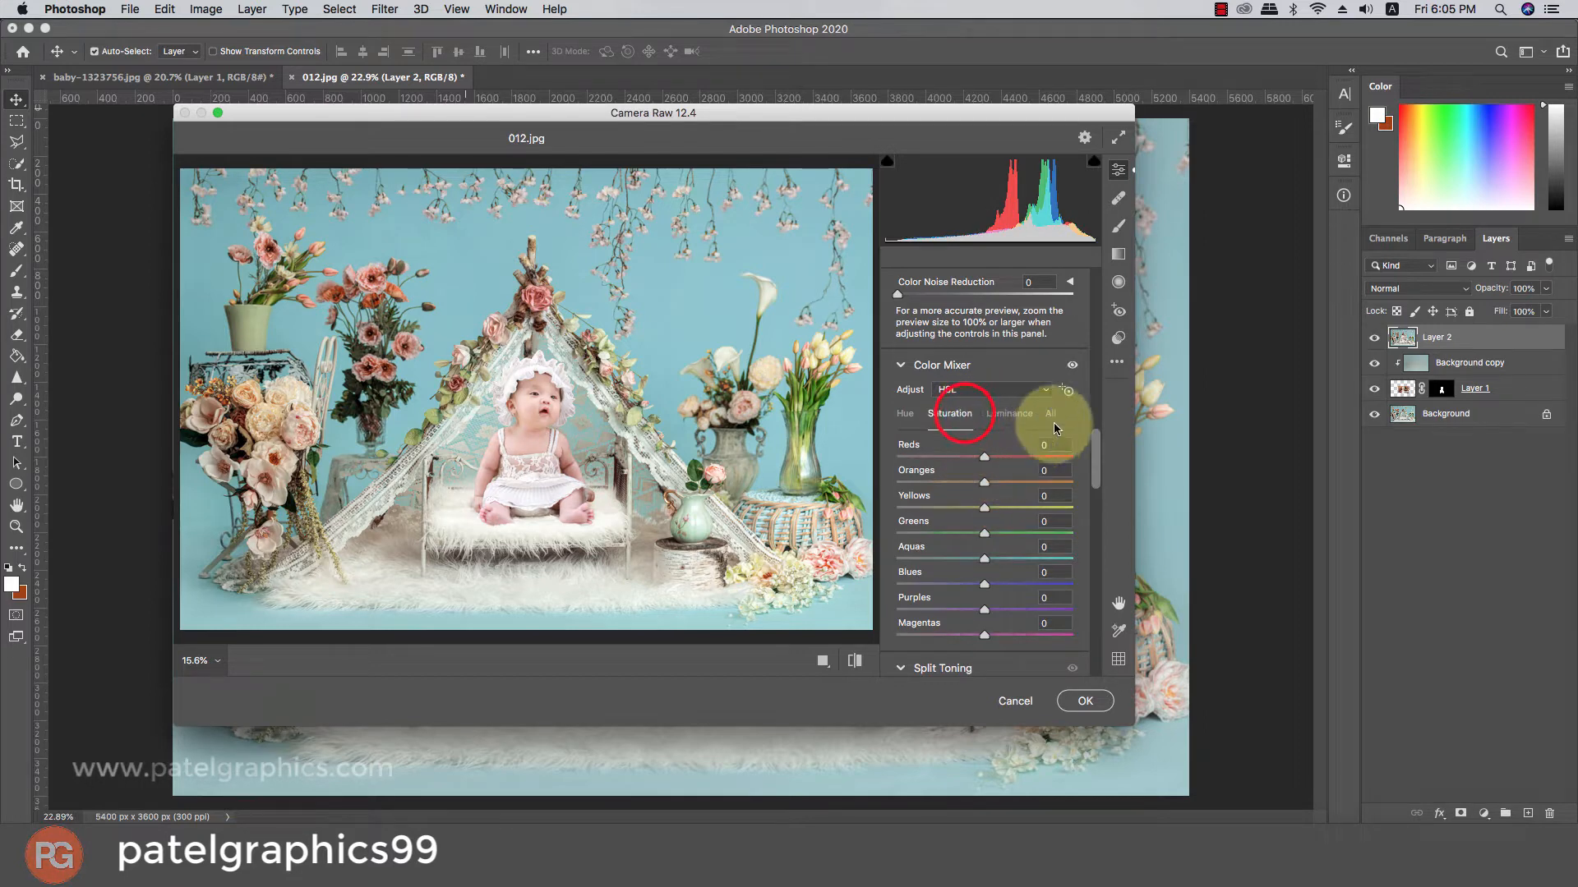
# - Set the Blue Primary saturation to +5 and Vignetting to -11, and apply the Camera Raw adjustments
pyautogui.moveTo(1093, 450); pyautogui.dragTo(996, 662)
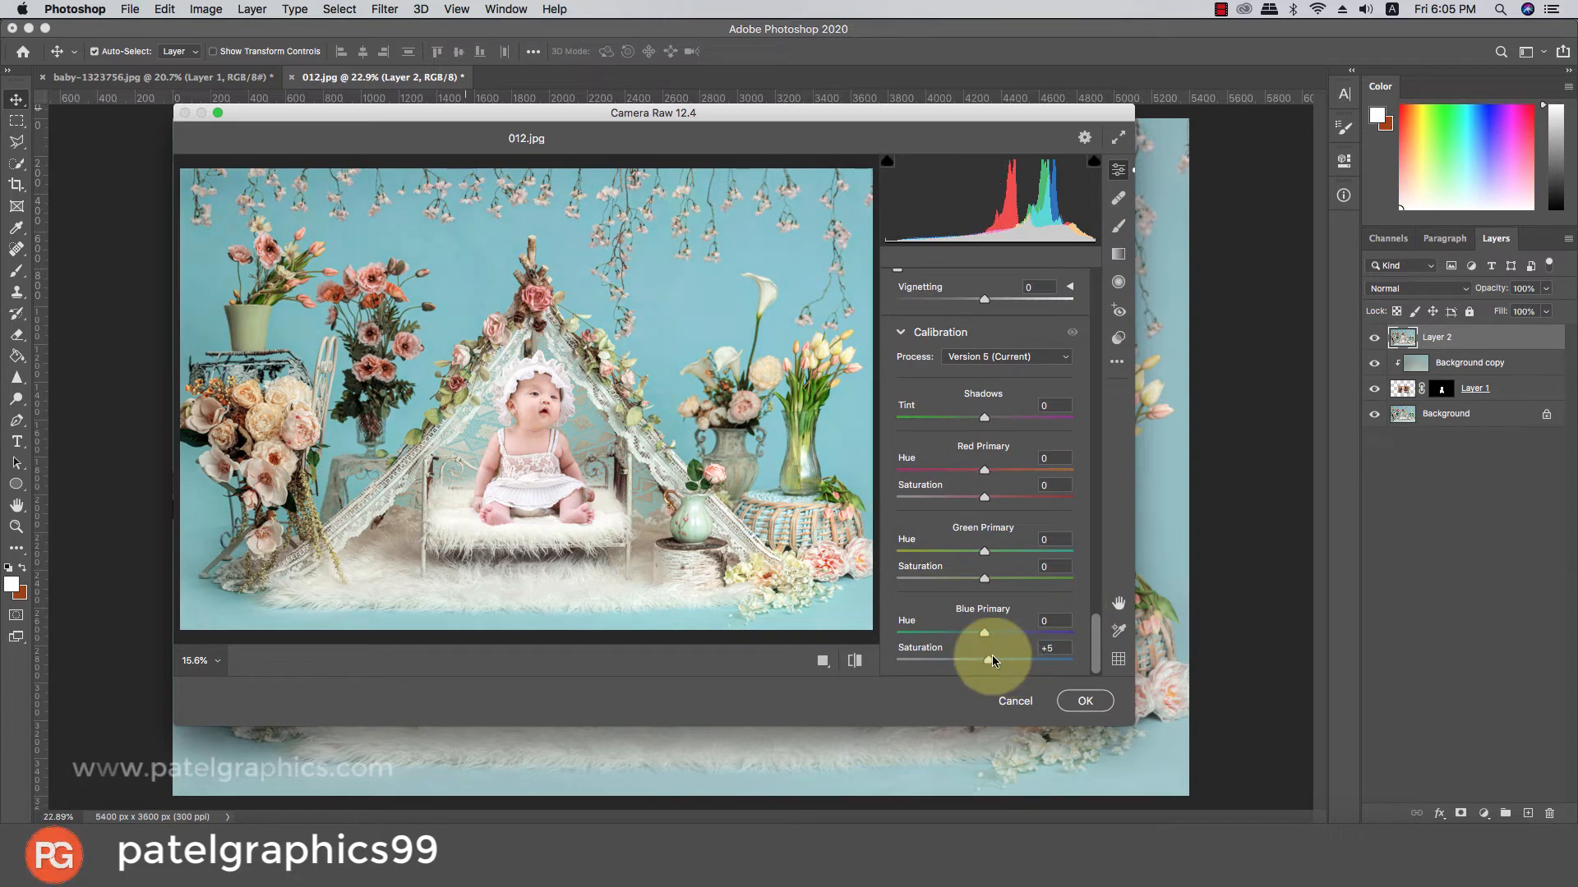
pyautogui.moveTo(983, 299); pyautogui.dragTo(977, 304)
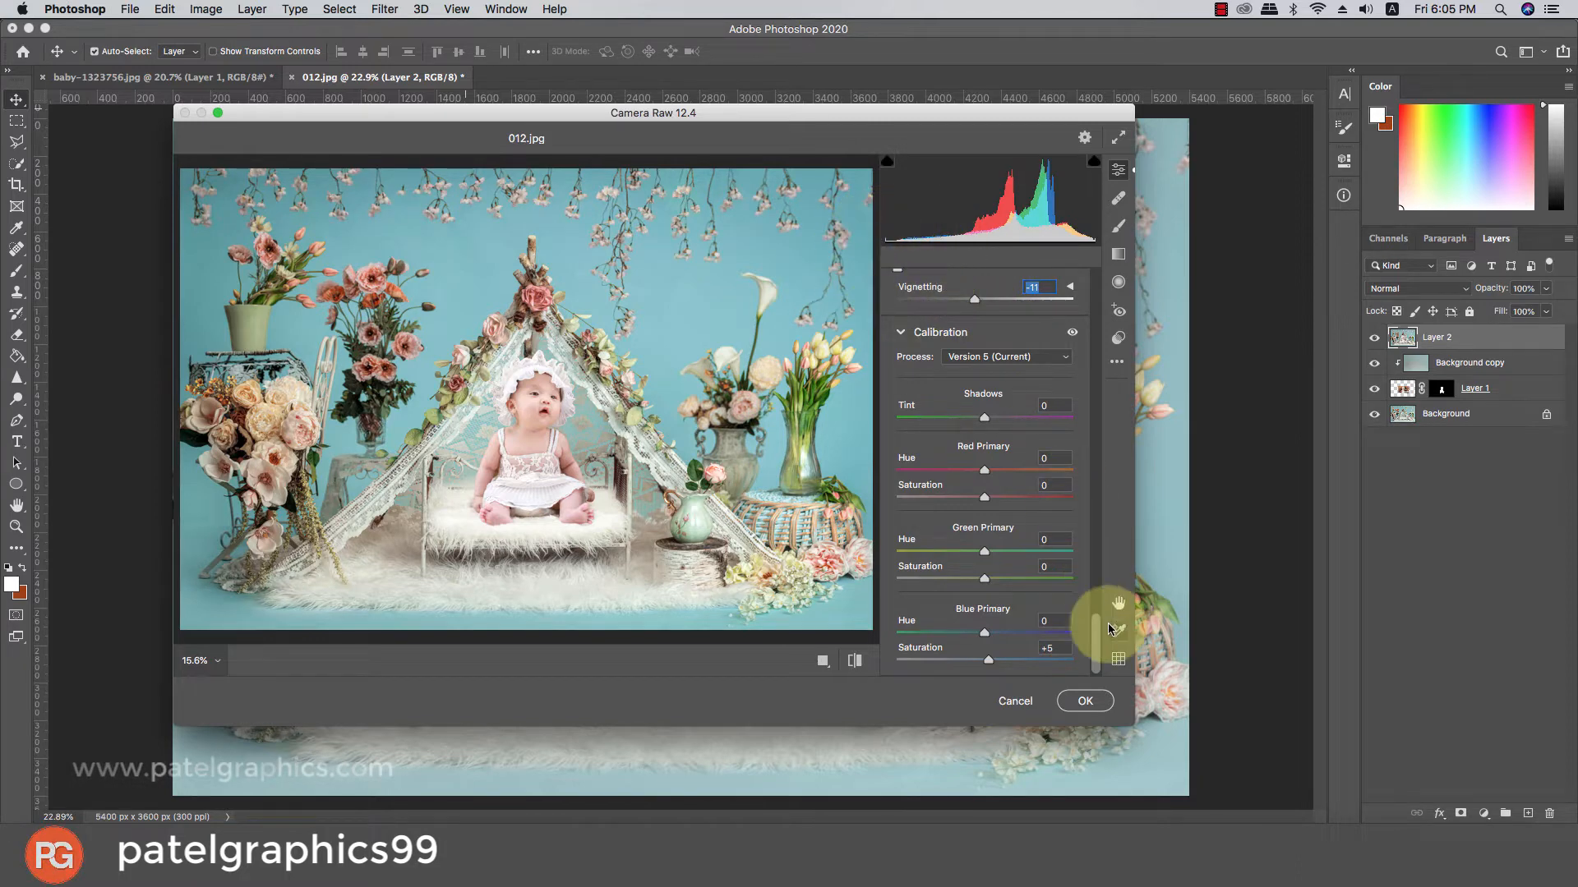
pyautogui.click(1085, 701)
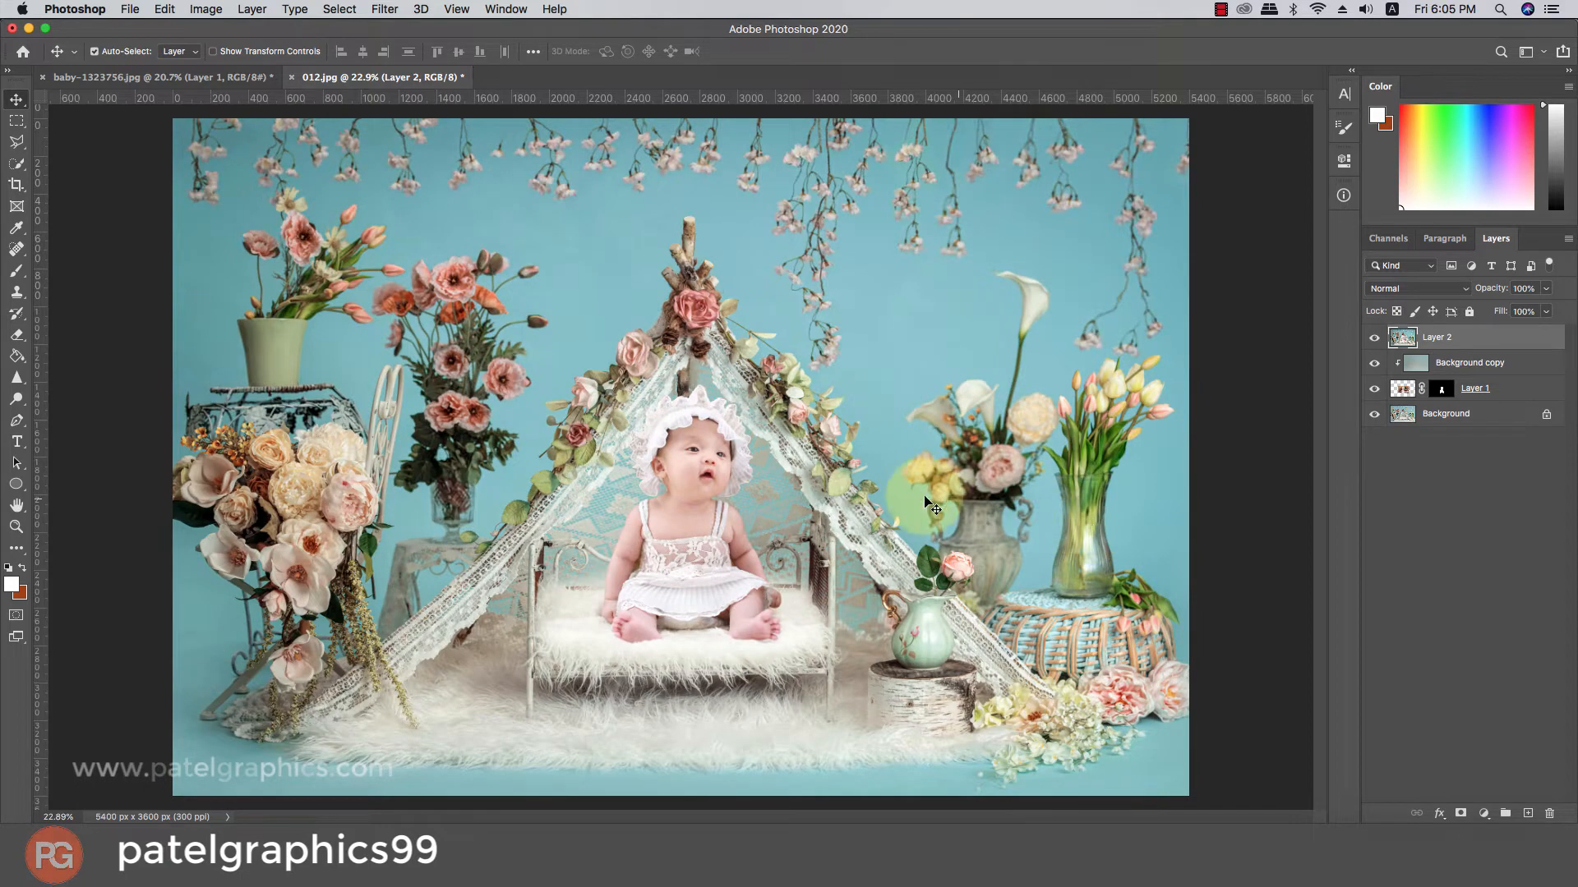
# - Compare the composite before and after the Camera Raw grading by repeatedly hiding and showing Layer 2
pyautogui.scroll(-2, 924, 495)
pyautogui.click(1369, 339)
pyautogui.click(1370, 339)
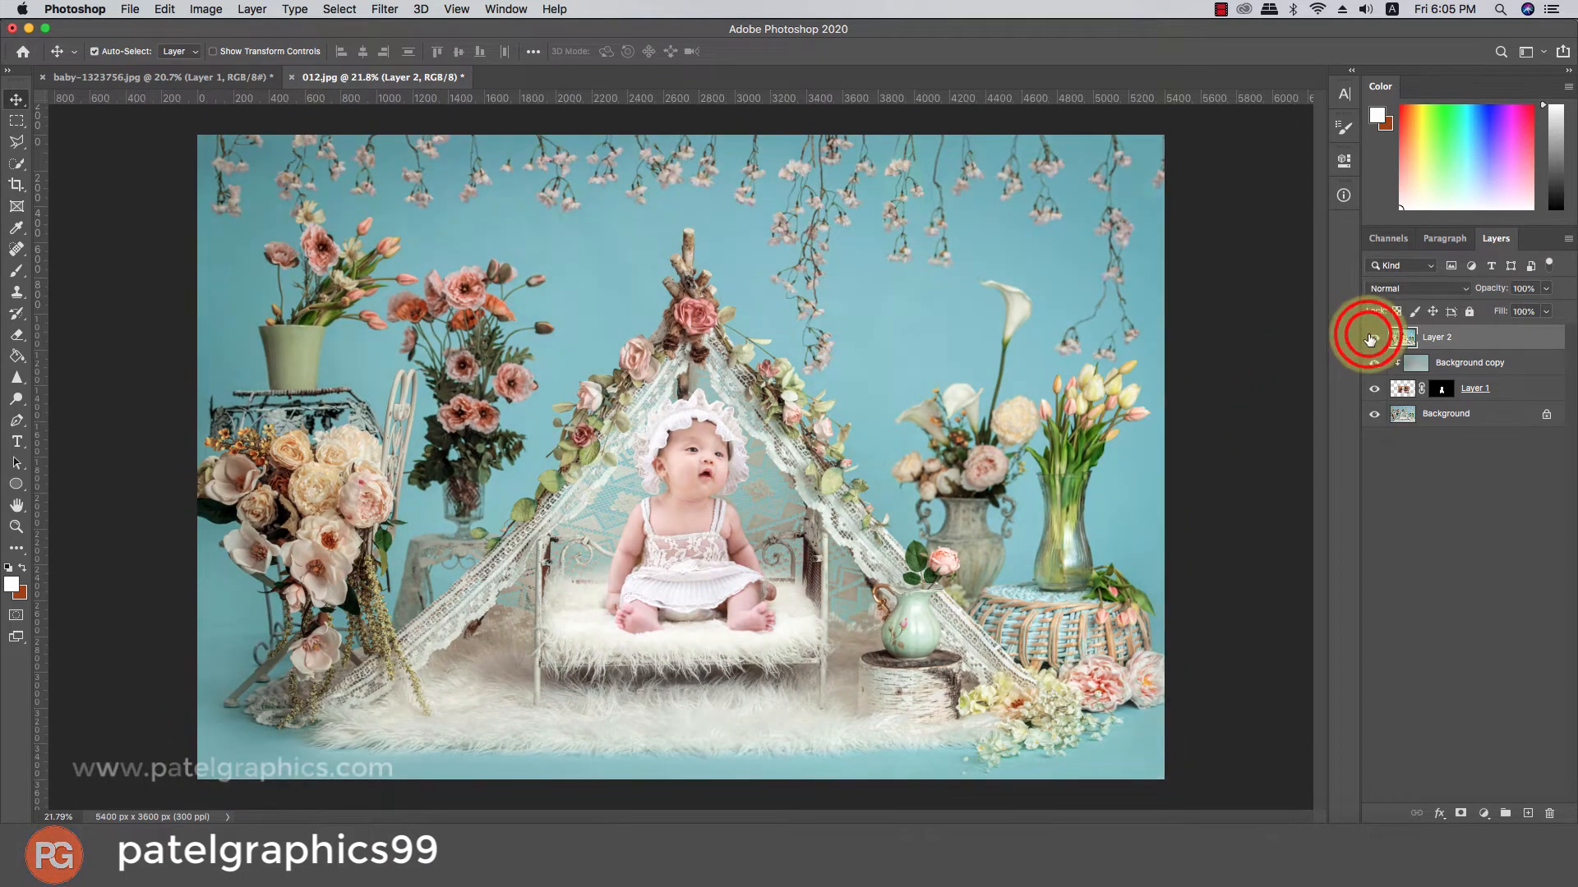
pyautogui.click(1370, 339)
pyautogui.click(1370, 338)
pyautogui.click(1370, 339)
pyautogui.click(1369, 339)
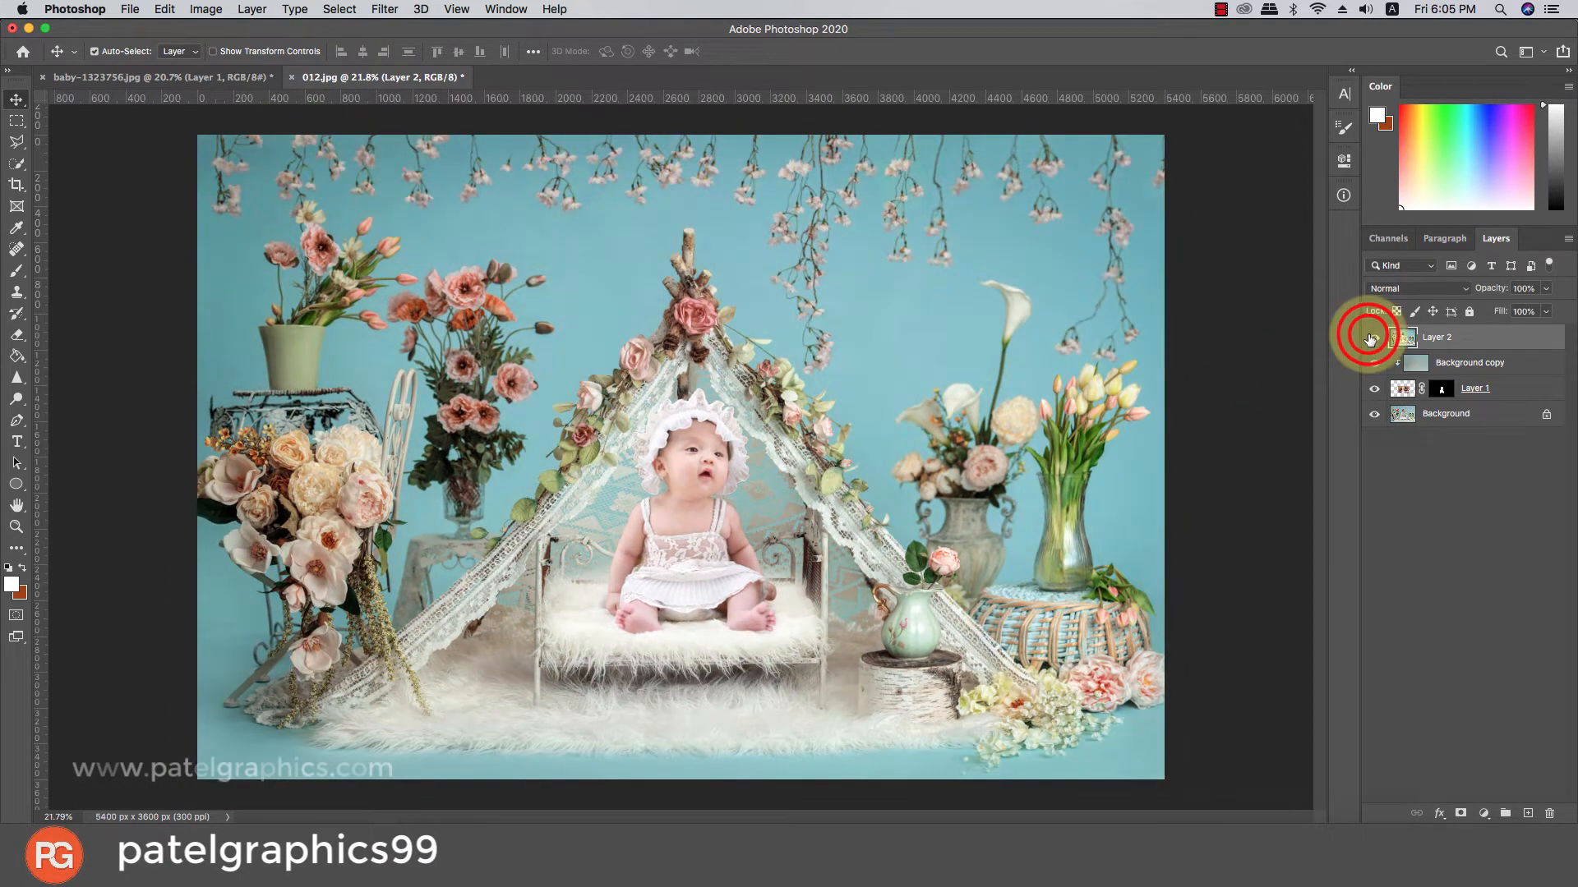
pyautogui.click(1369, 339)
pyautogui.click(1370, 338)
pyautogui.click(1370, 339)
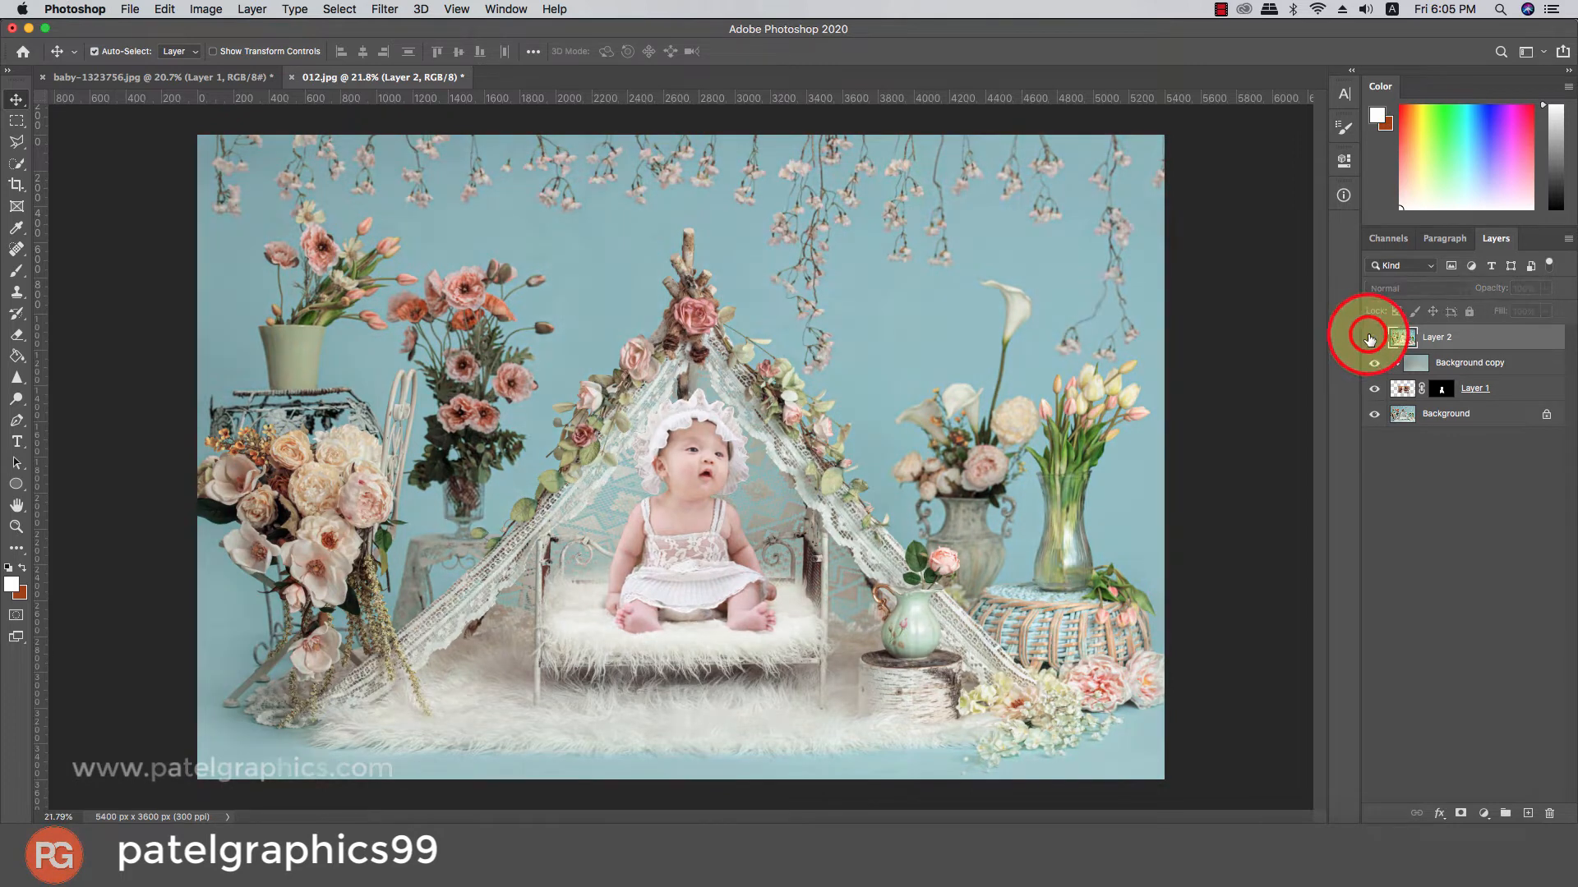
pyautogui.click(1370, 339)
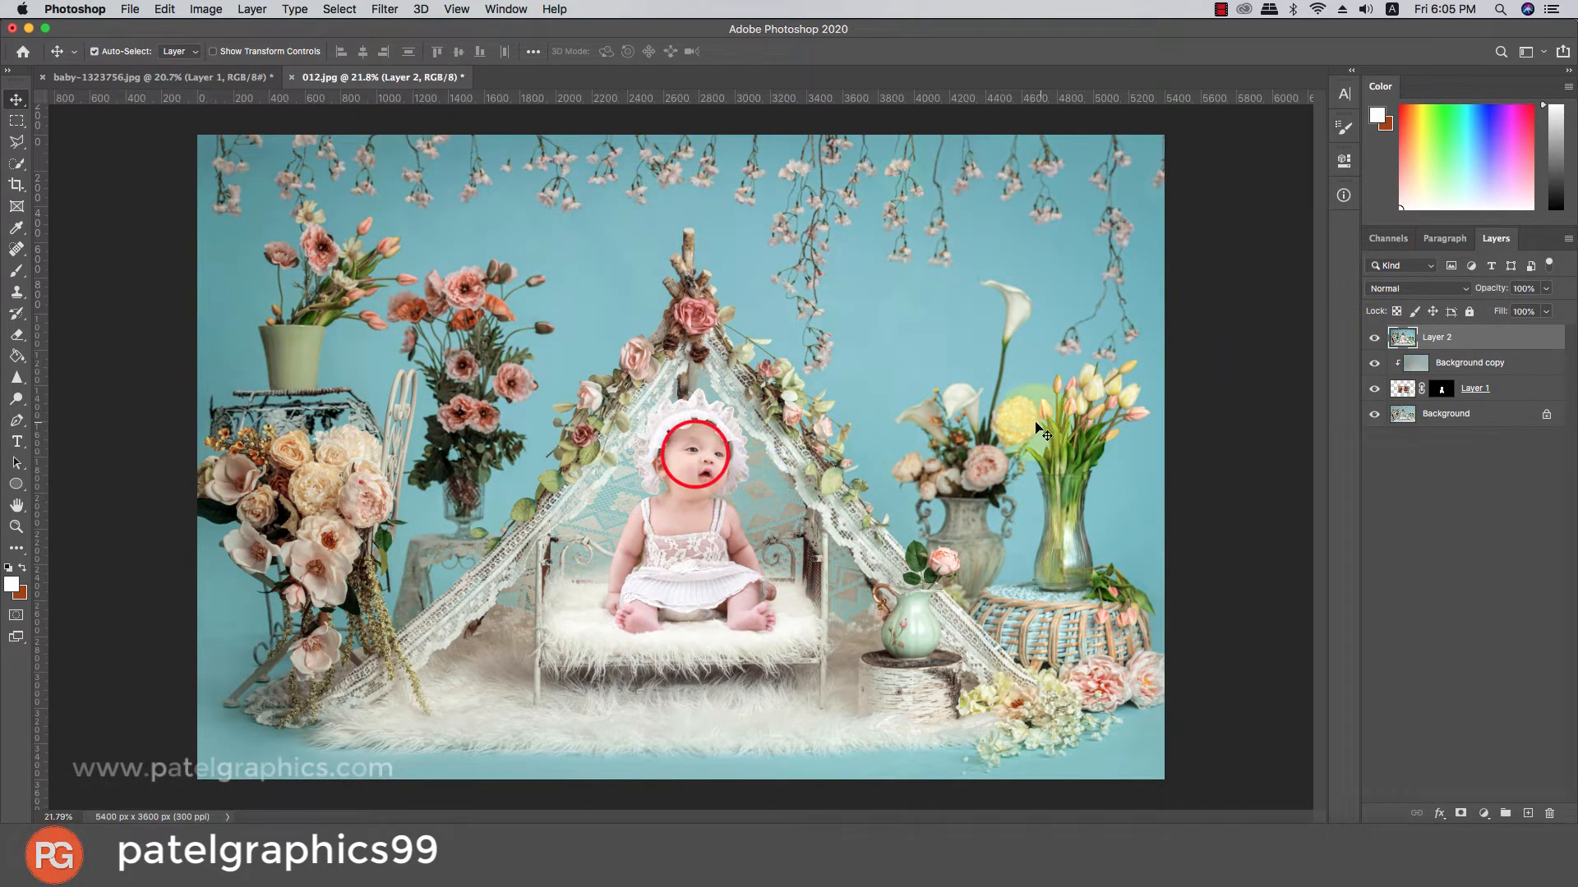
# - Duplicate Layer 2 and hide the original beneath the copy
pyautogui.hotkey('ctrl', 'j')
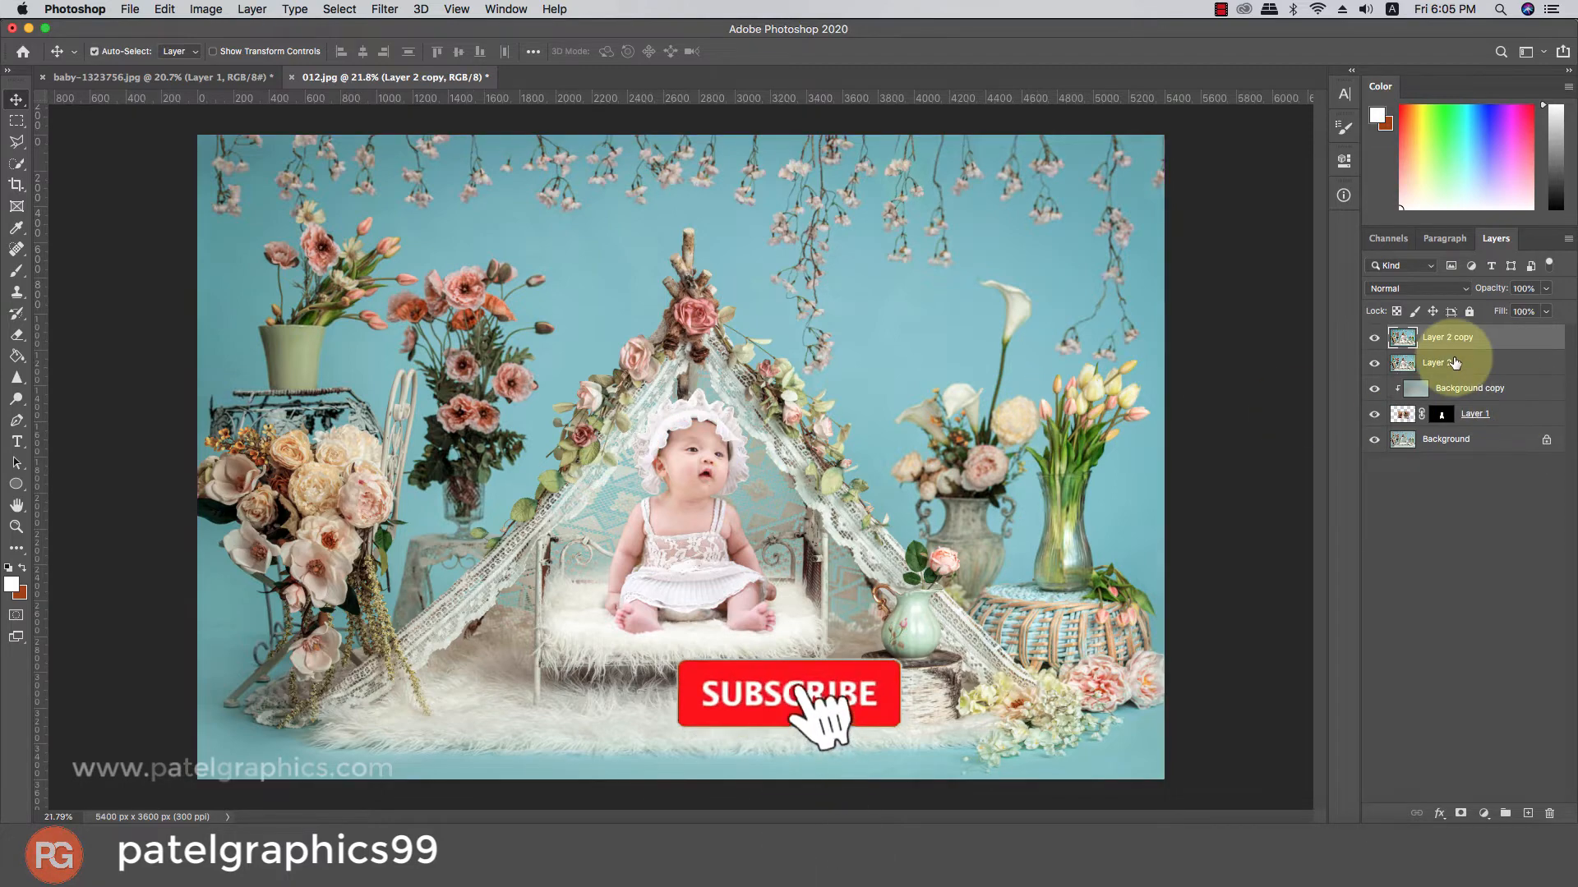
pyautogui.click(1373, 362)
# - Smooth the skin on the baby's cheek on the Layer 2 copy using the Mixer Brush at about 60 px
pyautogui.scroll(5, 694, 444)
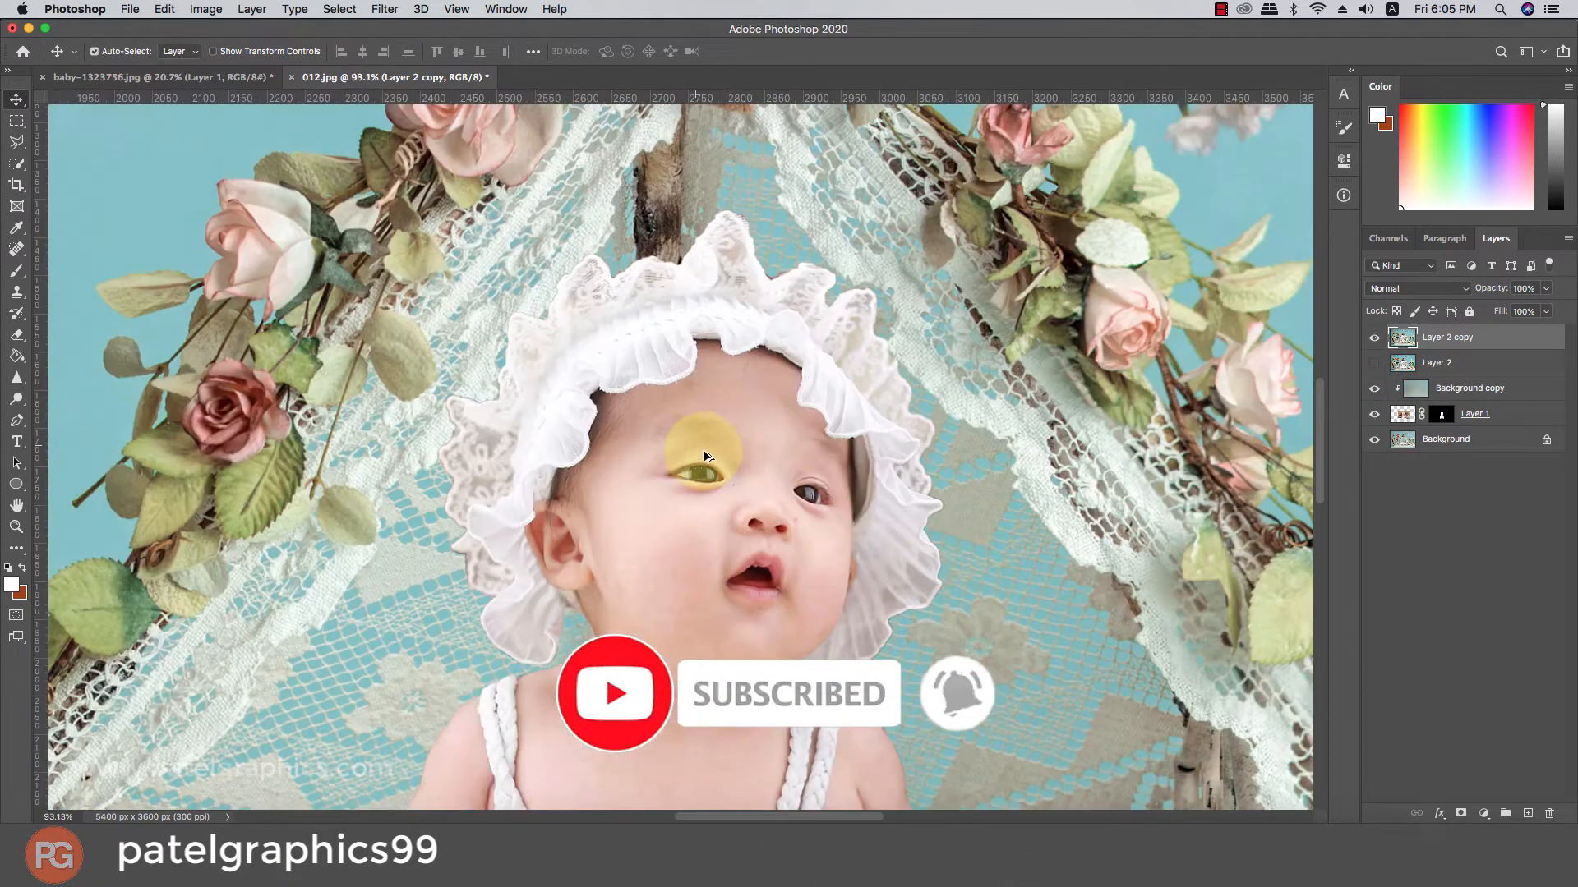
pyautogui.scroll(-1, 737, 457)
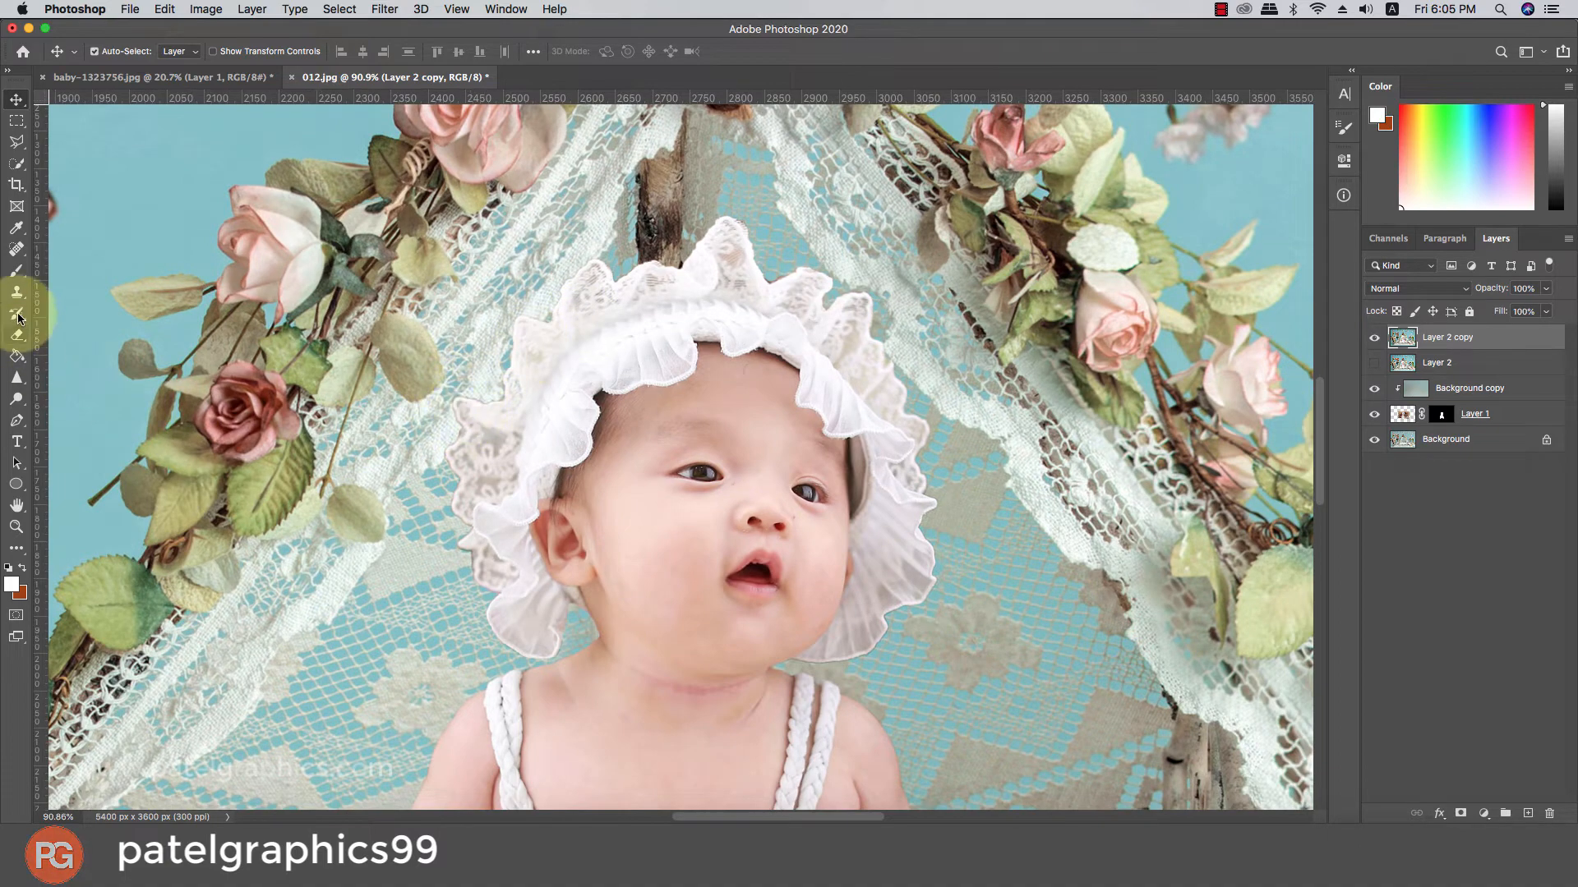
pyautogui.rightClick(17, 271)
pyautogui.click(104, 318)
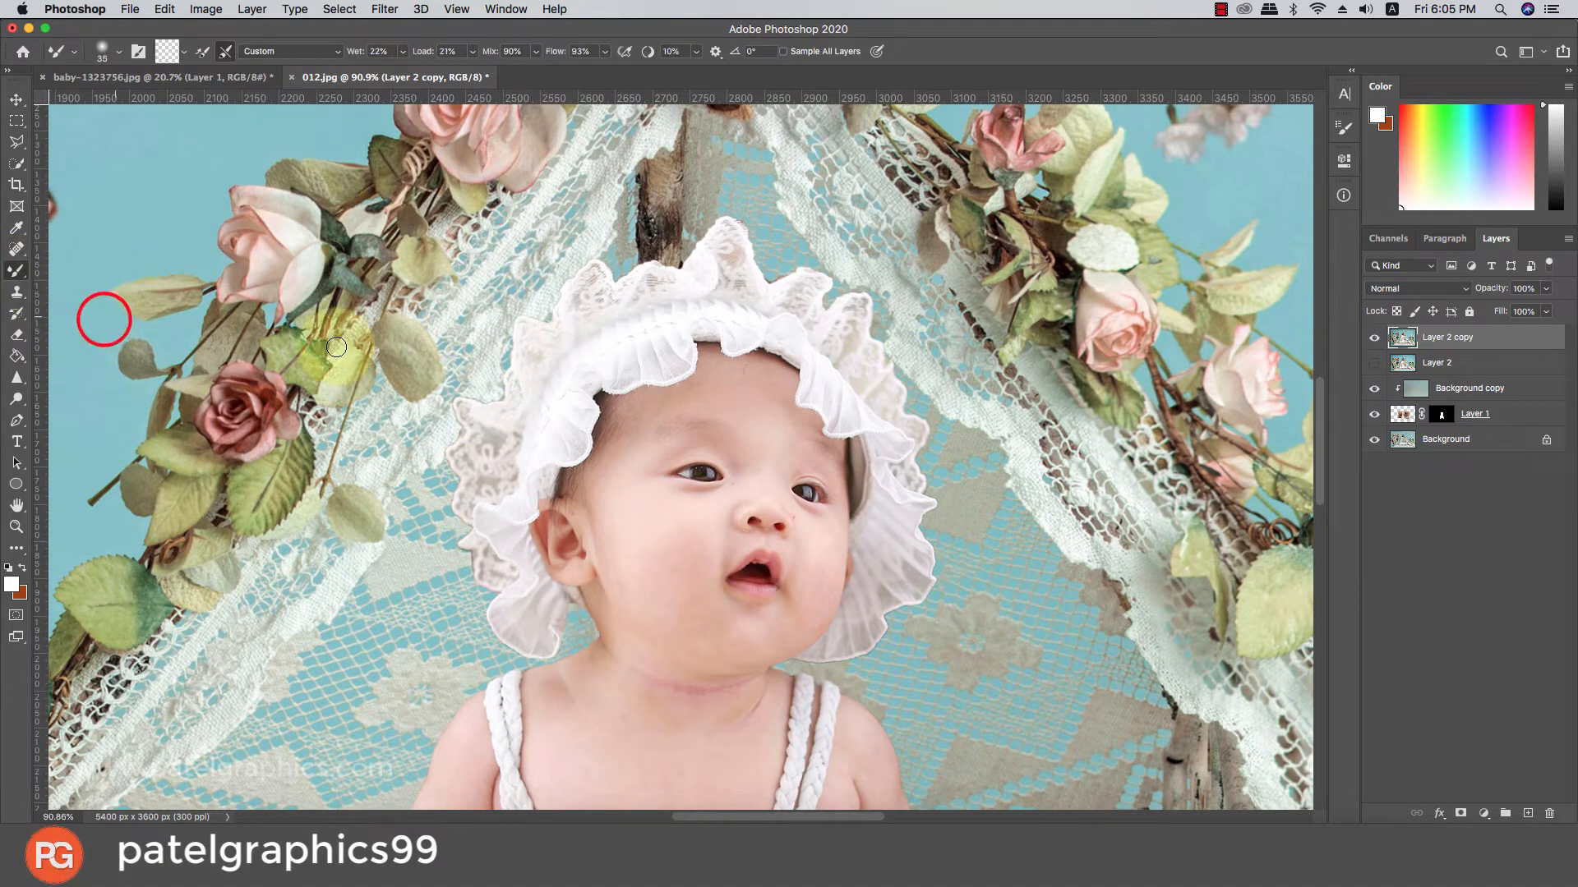
pyautogui.scroll(1, 575, 493)
pyautogui.press('[')
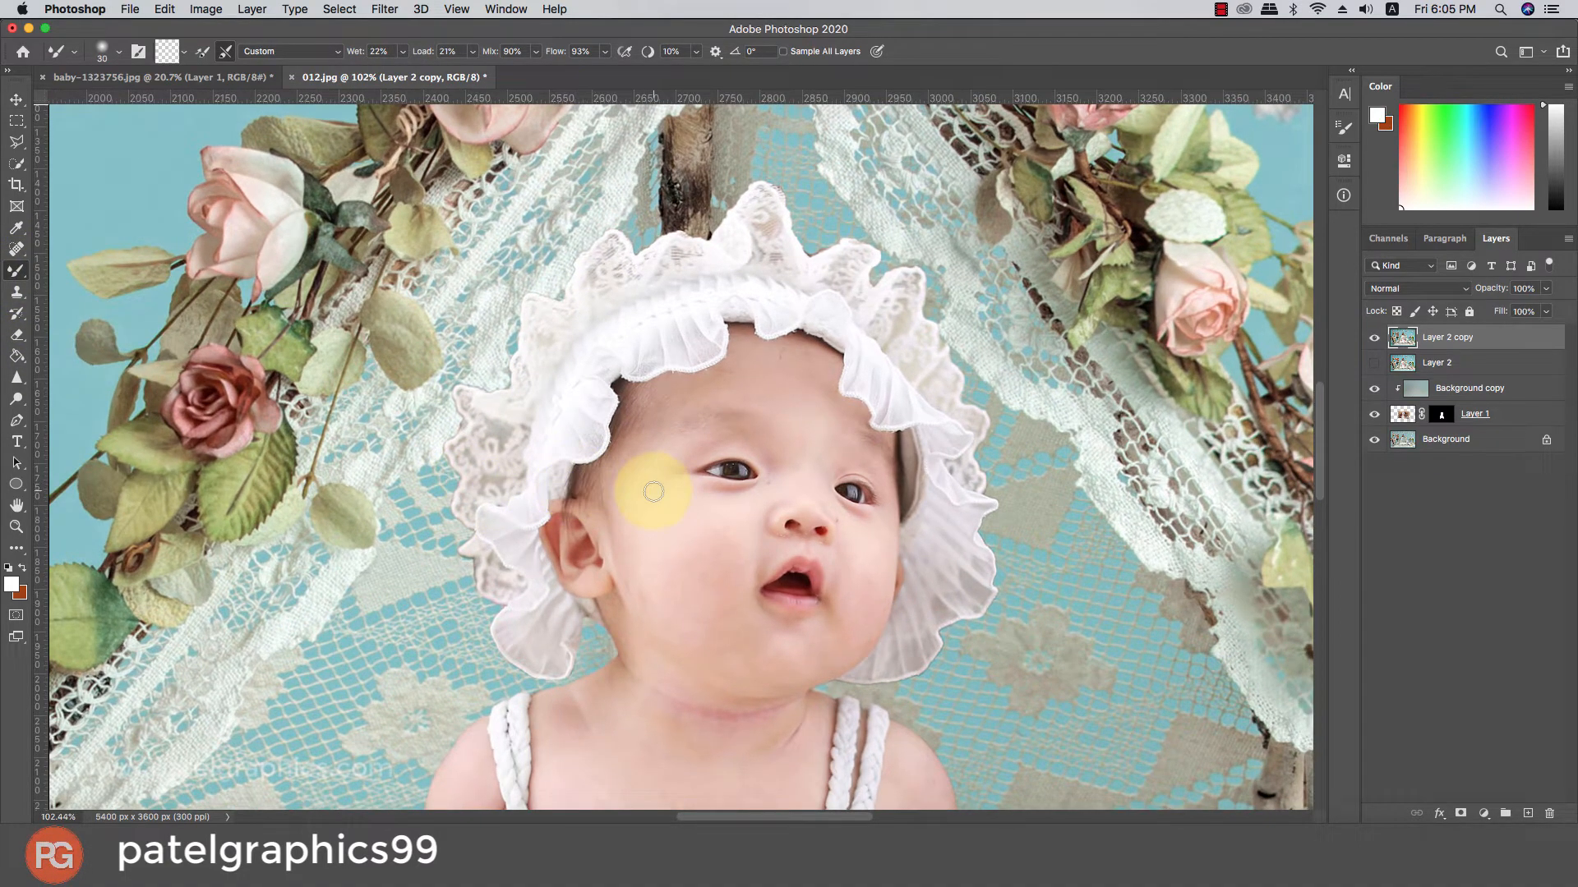
pyautogui.scroll(3, 718, 518)
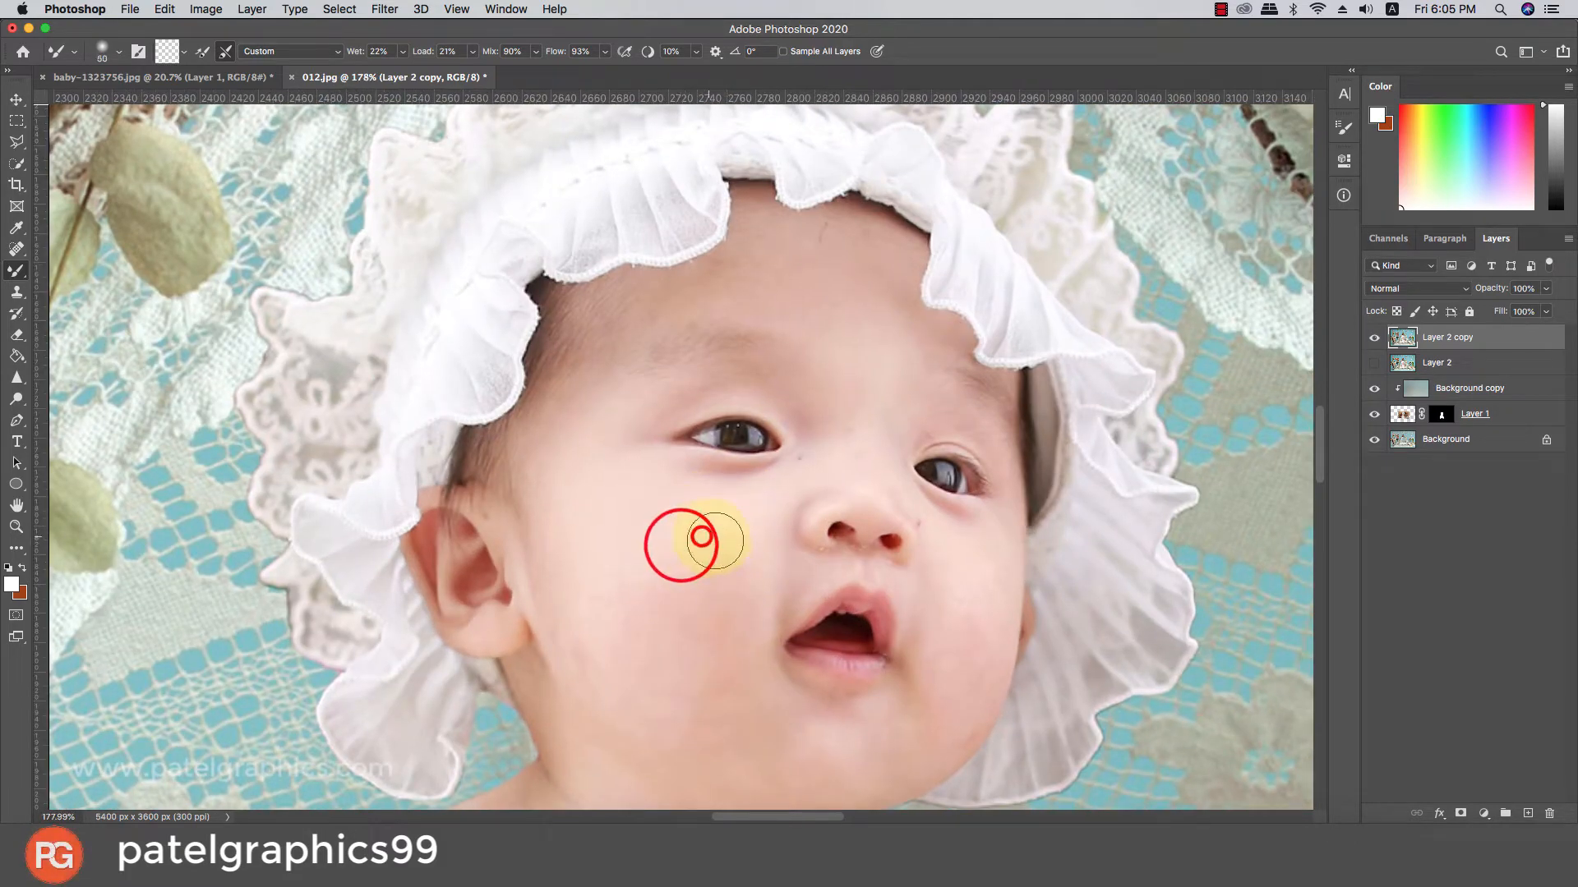
pyautogui.press(']')
pyautogui.press(']')
# - Blend the skin between the eyes and around the nose with smaller Mixer Brush sizes of about 10 to 30 px
pyautogui.press('[')
pyautogui.press('[')
pyautogui.press('[')
pyautogui.press('[')
pyautogui.press('[')
pyautogui.press('[')
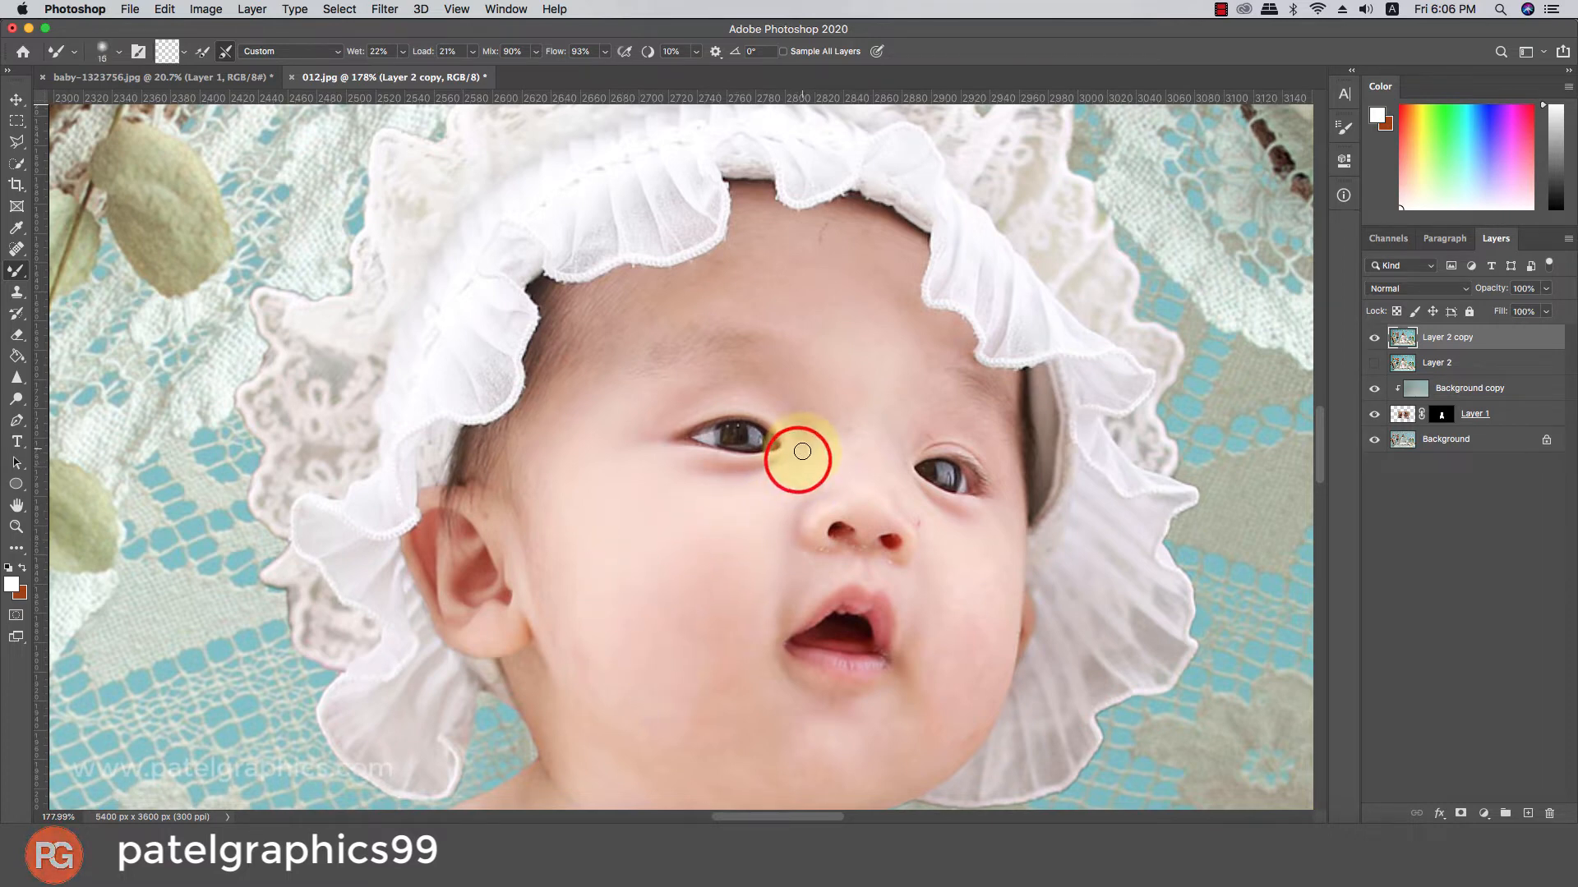
pyautogui.moveTo(806, 455)
pyautogui.mouseDown()
pyautogui.moveTo(766, 465)
pyautogui.moveTo(852, 423)
pyautogui.mouseUp()
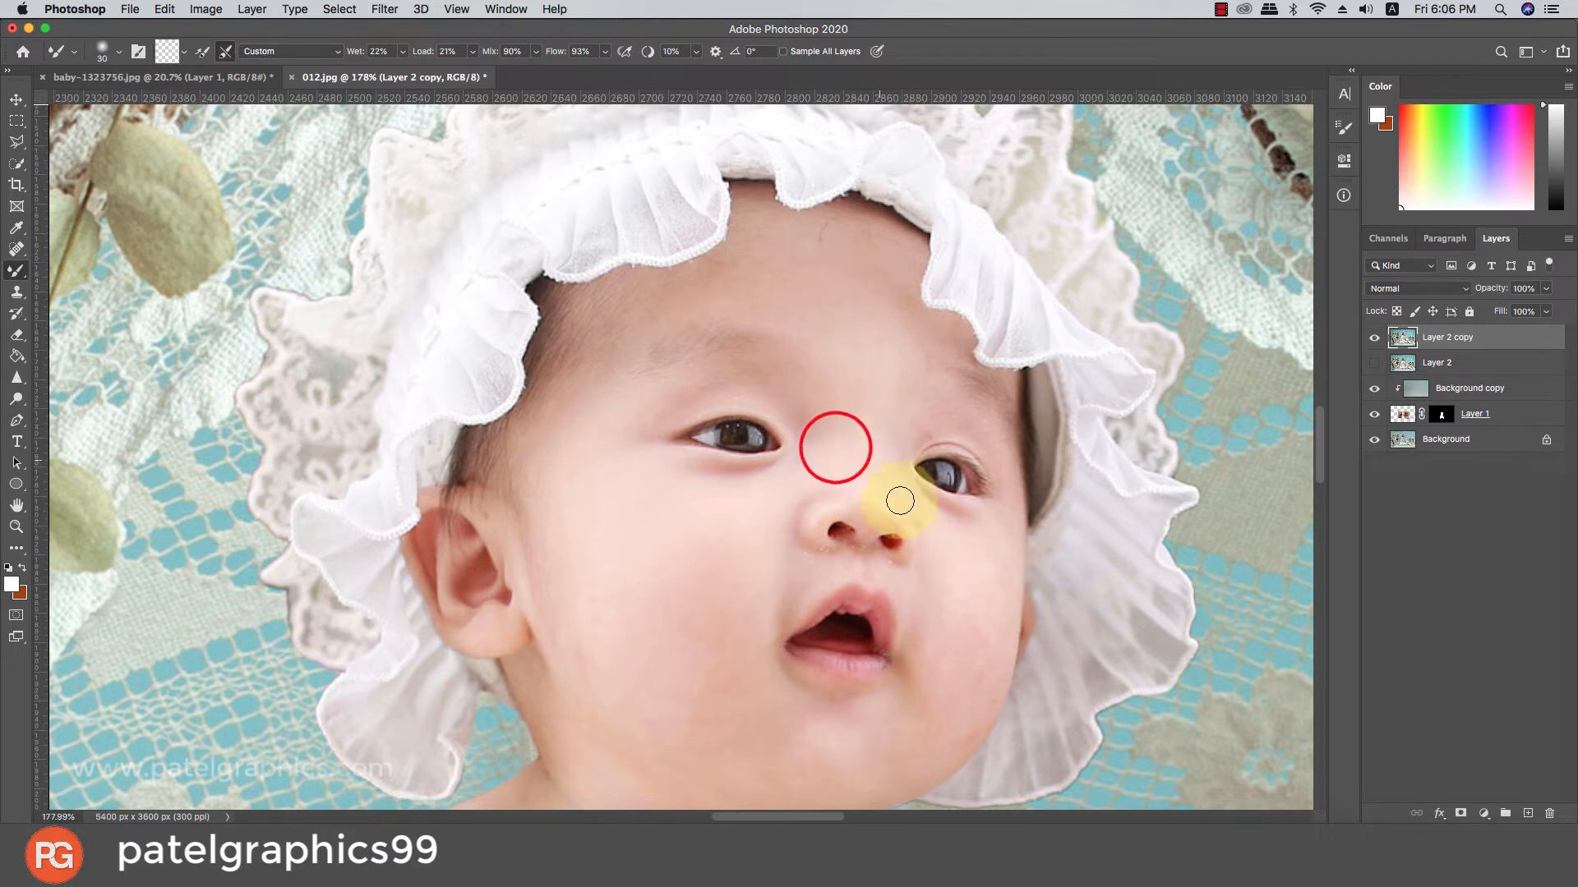
pyautogui.press('[')
pyautogui.press('[')
pyautogui.press('[')
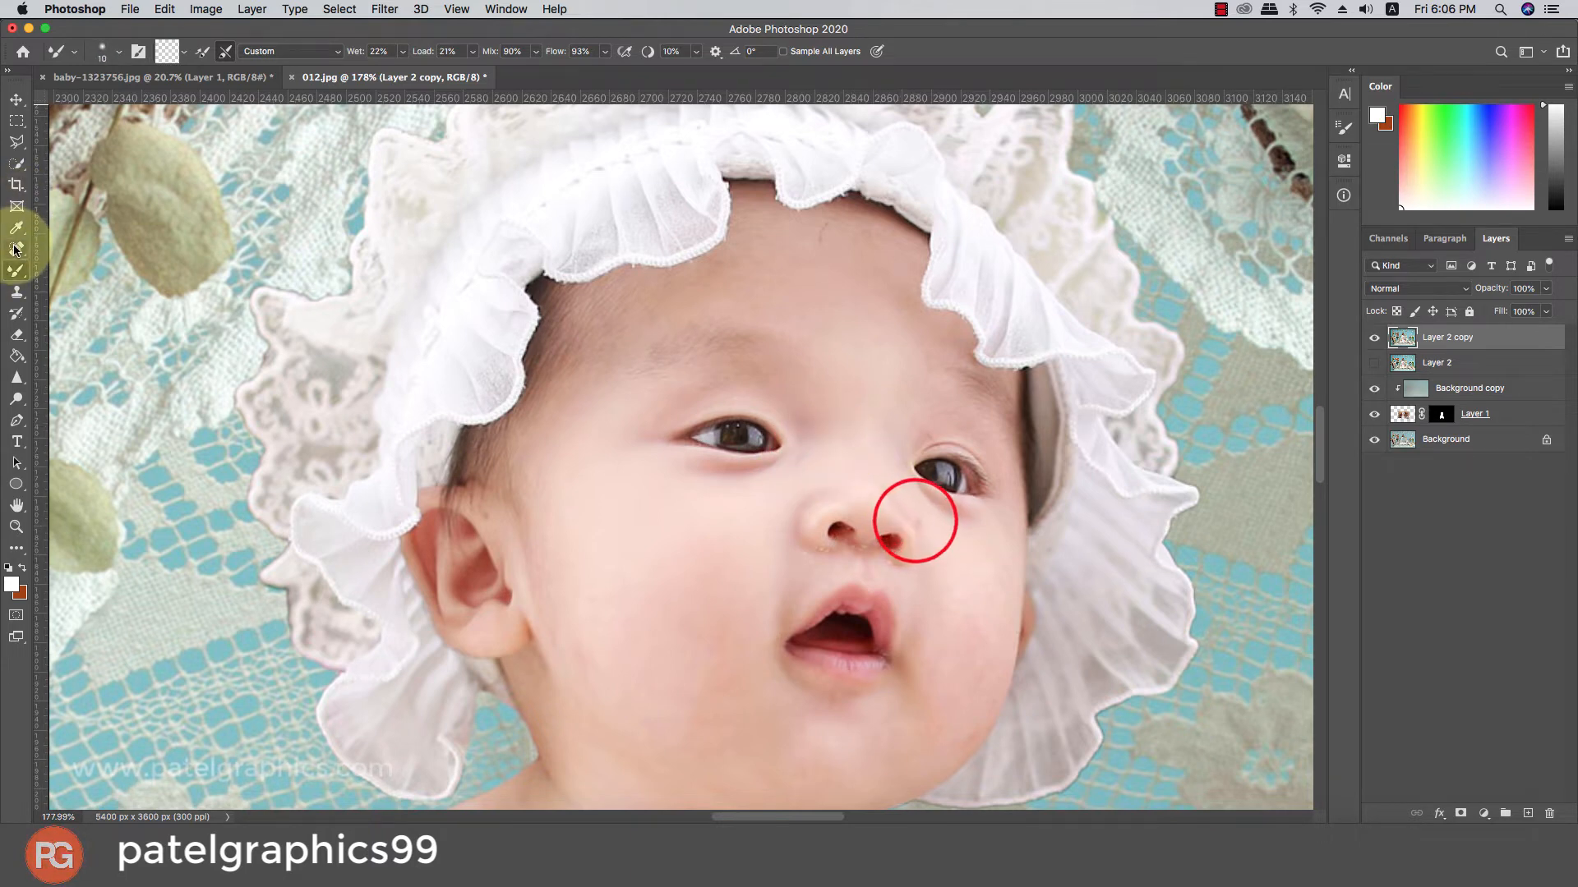
# - Remove the small dark spot beside the baby's nose with the Spot Healing Brush in Content-Aware mode
pyautogui.press('j')
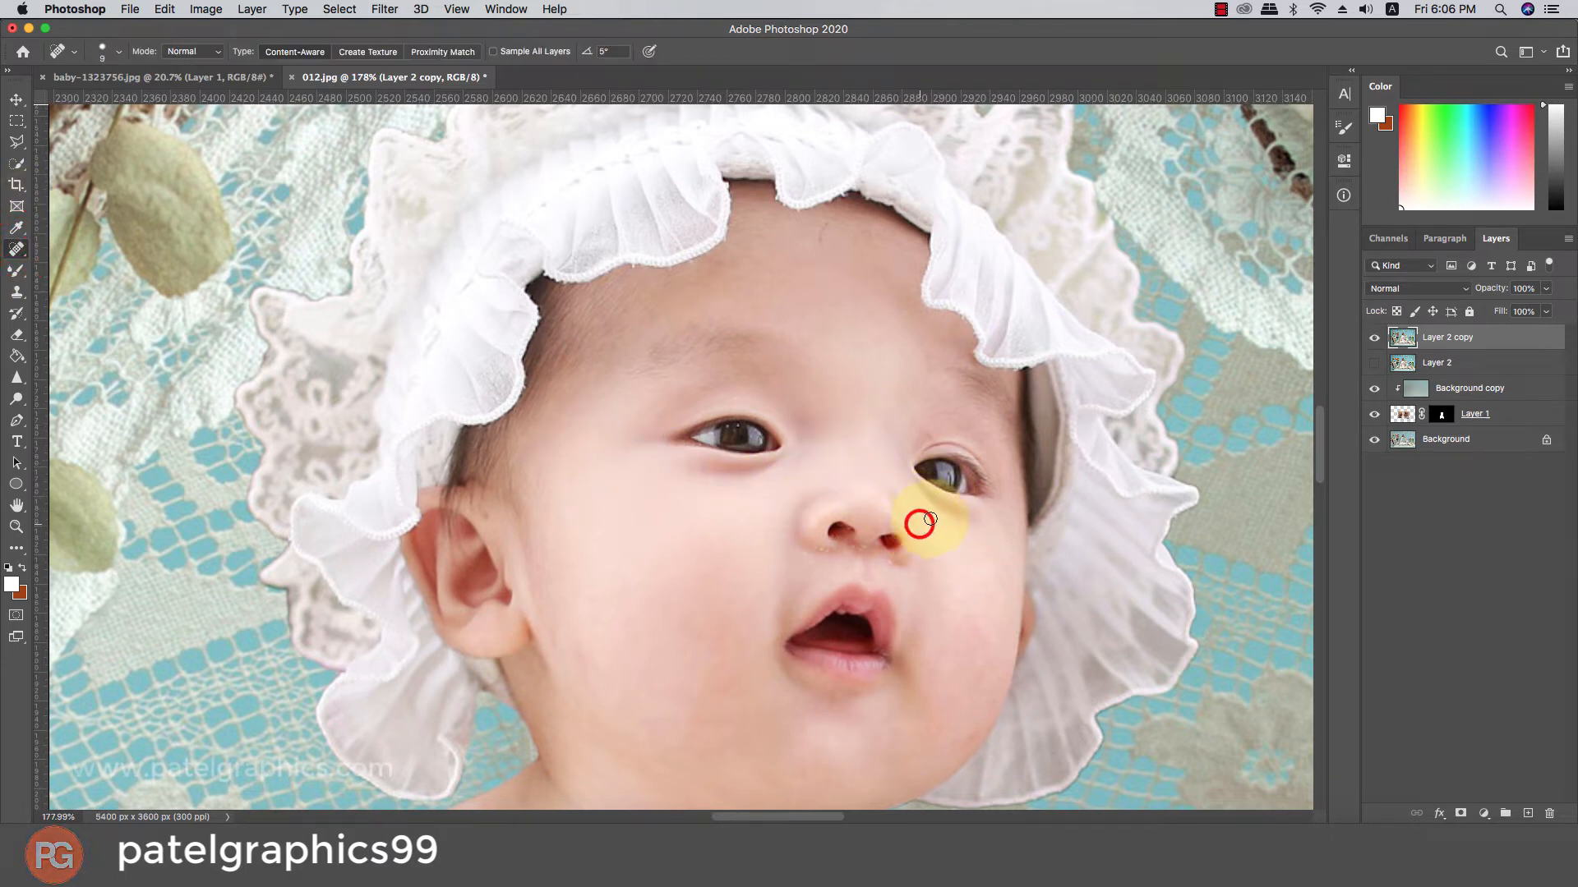
pyautogui.press('[')
pyautogui.click(803, 554)
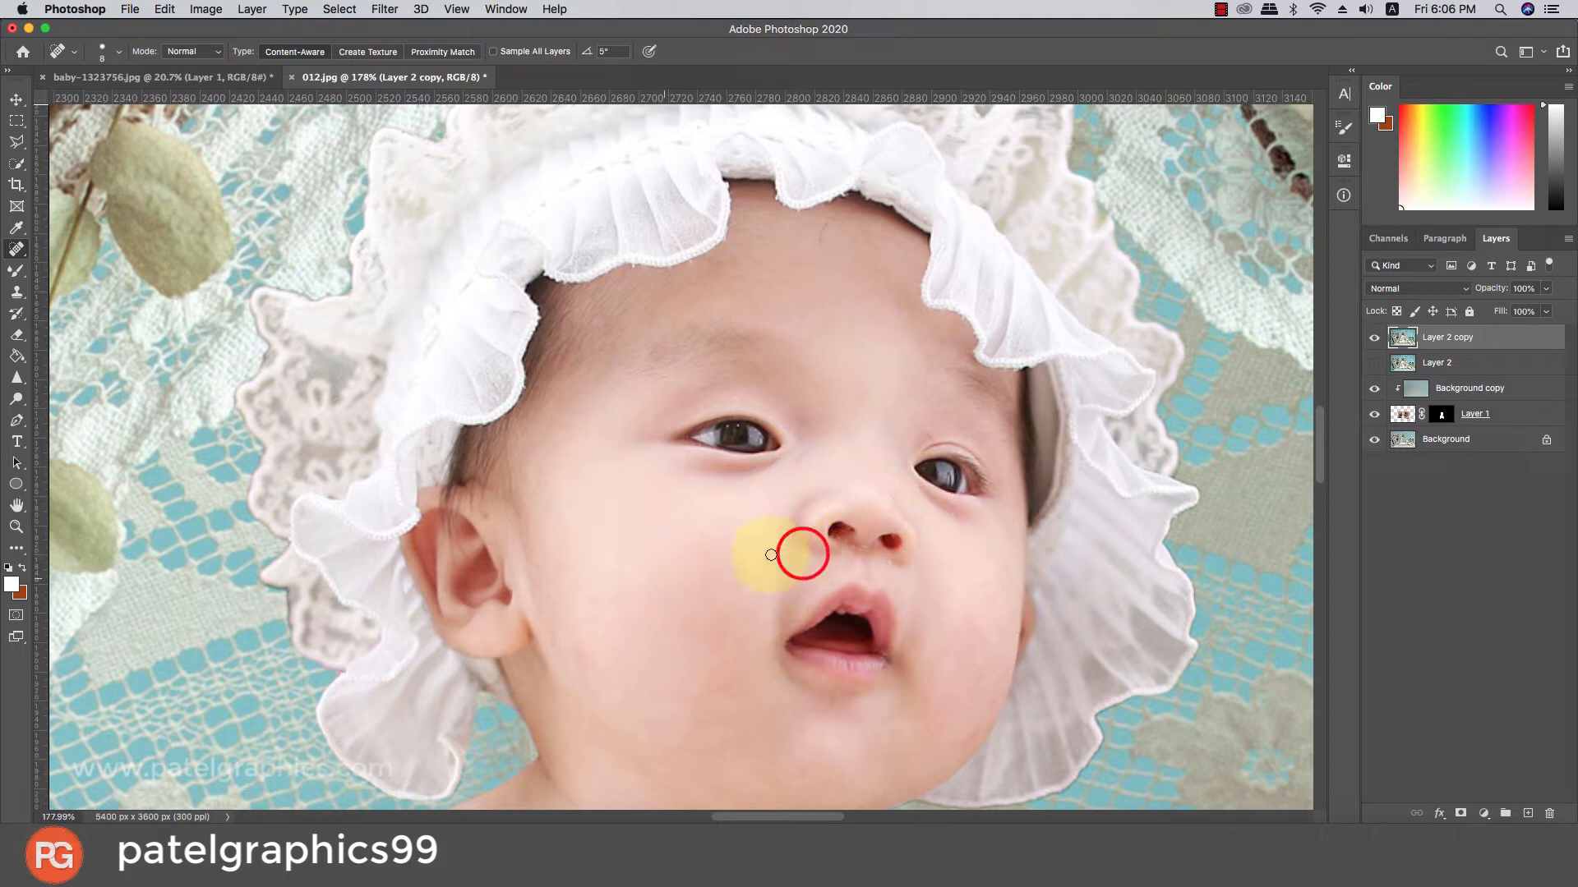
pyautogui.click(889, 562)
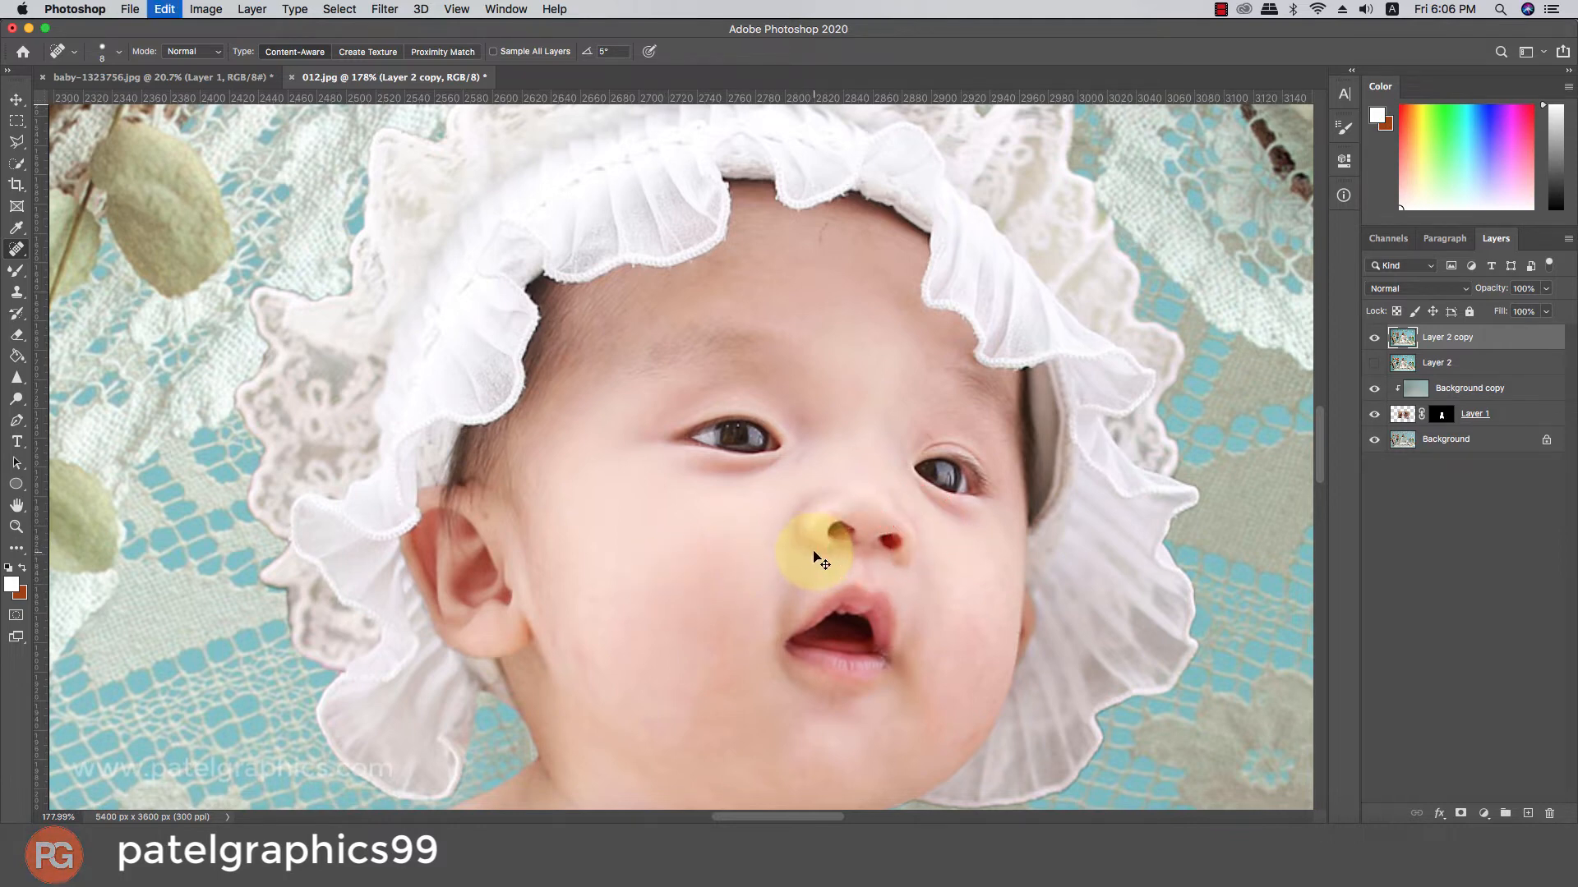
# - Smooth the skin on the baby's far cheek on the Layer 2 copy using the Mixer Brush at about 40 px
pyautogui.click(15, 271)
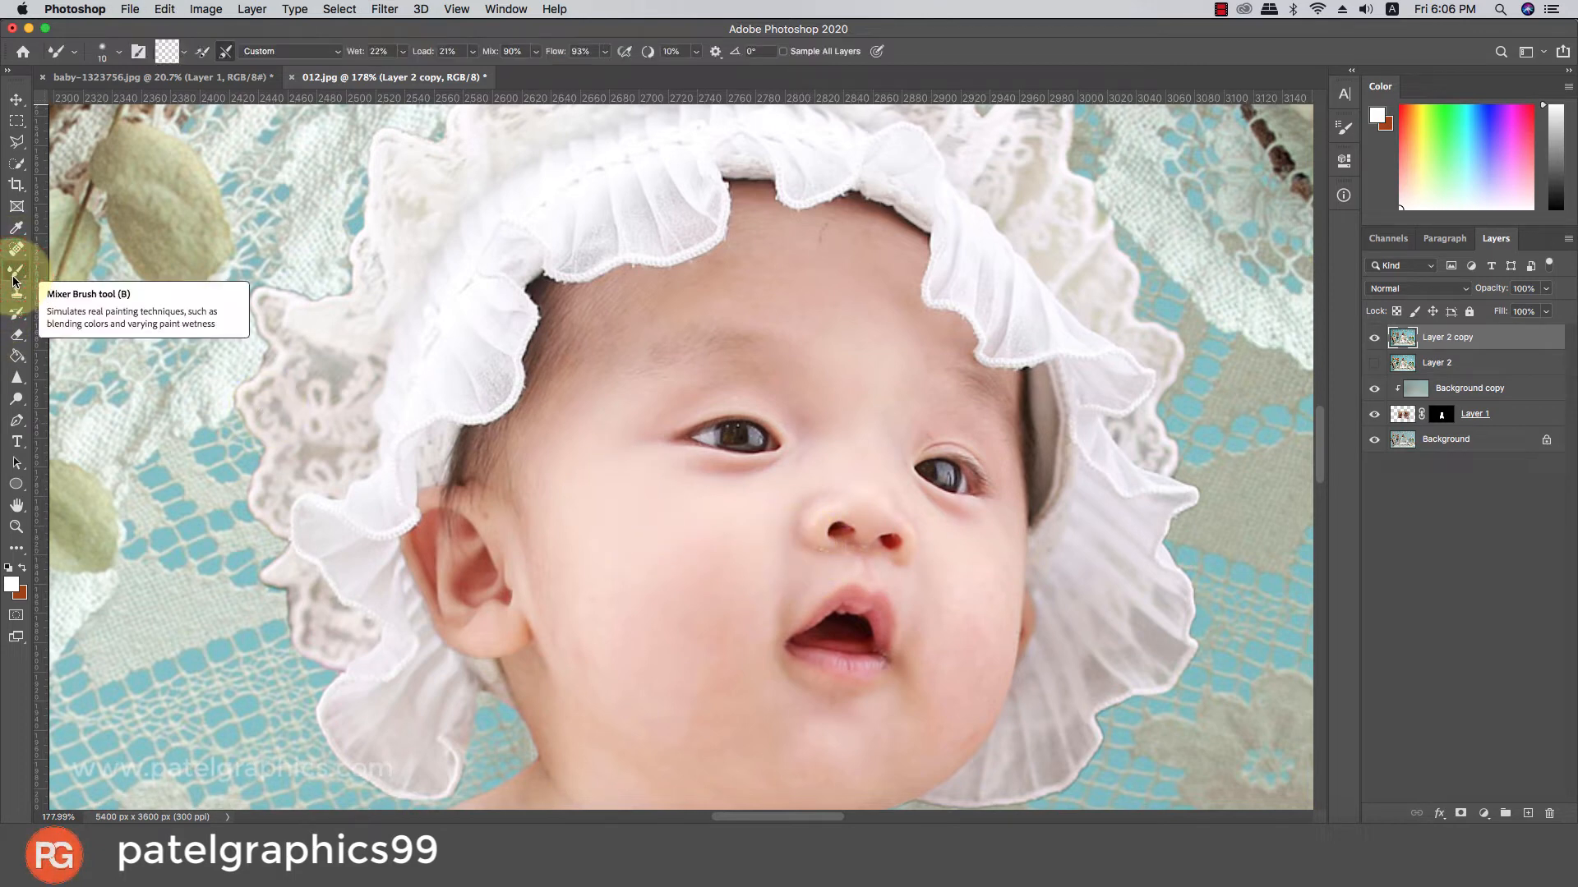
pyautogui.press('[')
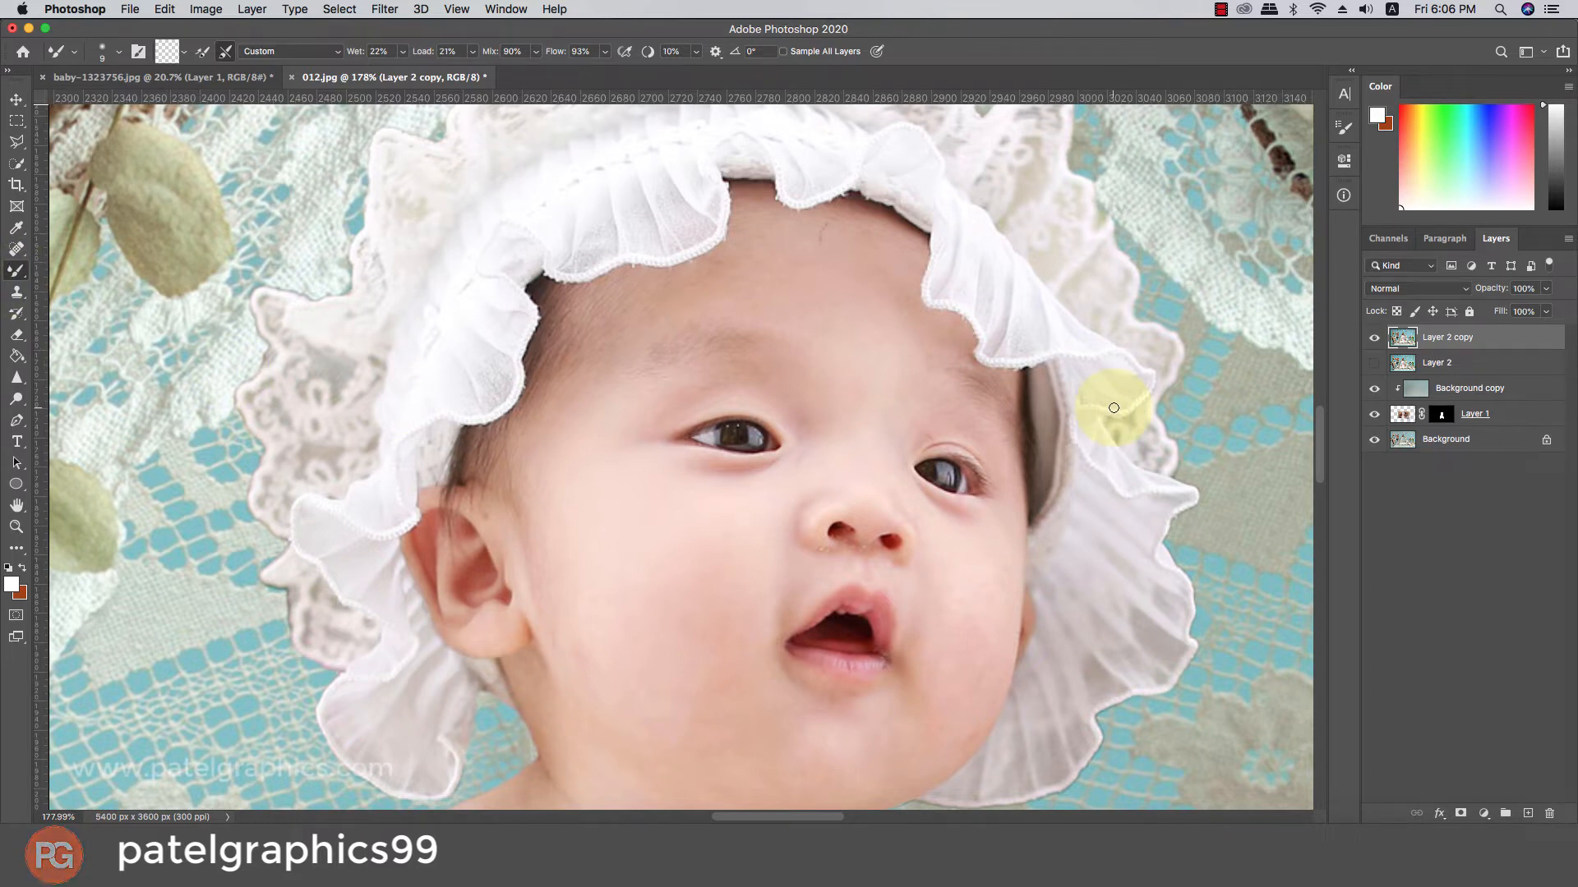
pyautogui.press('[')
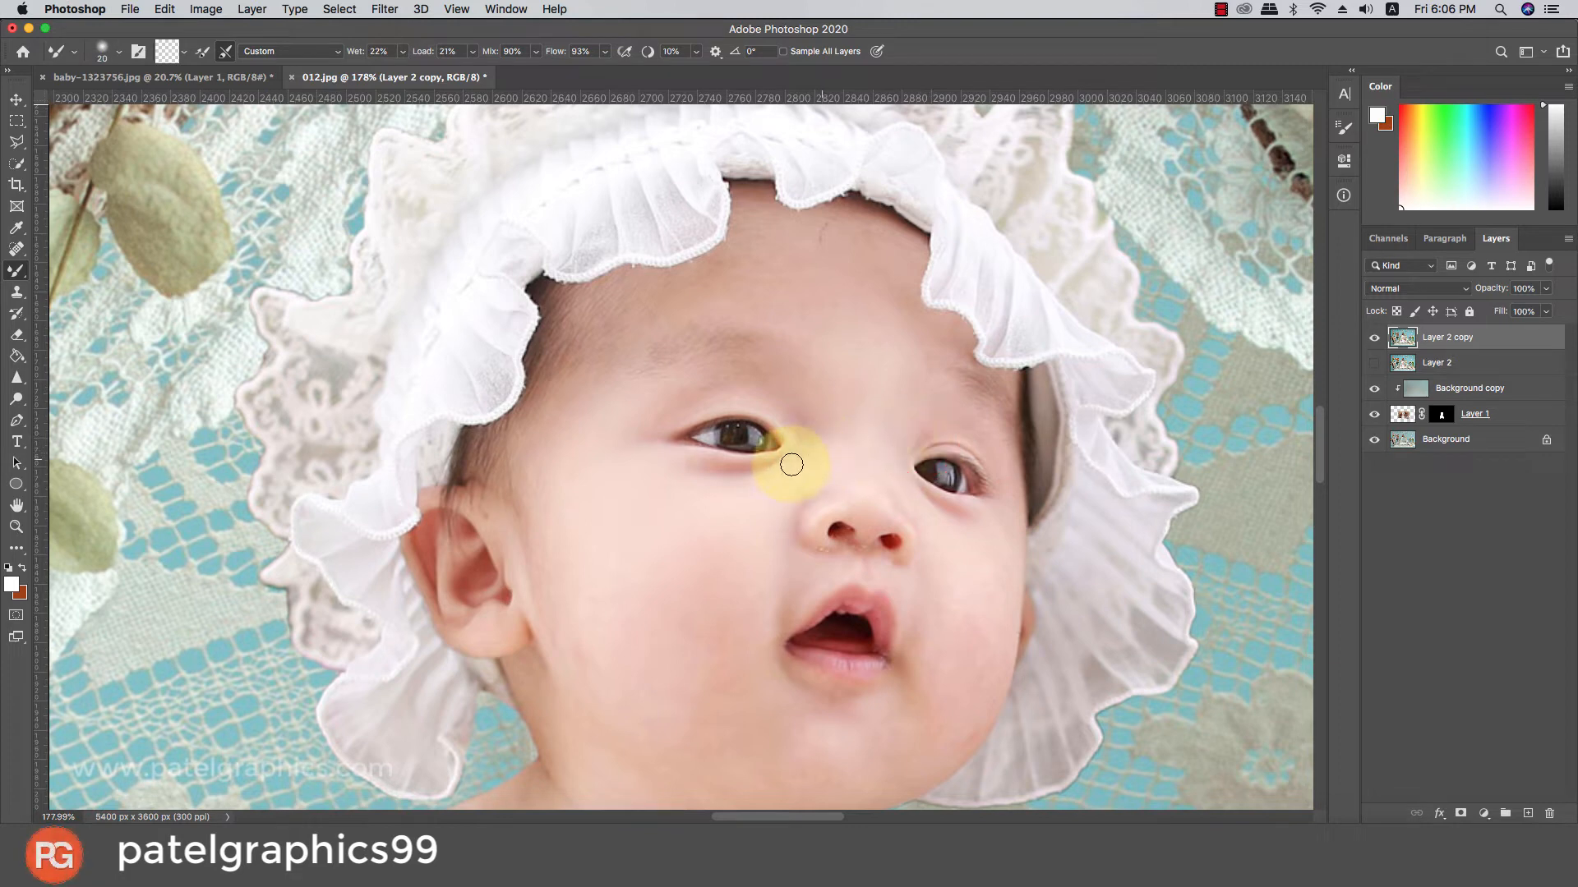
pyautogui.press('[')
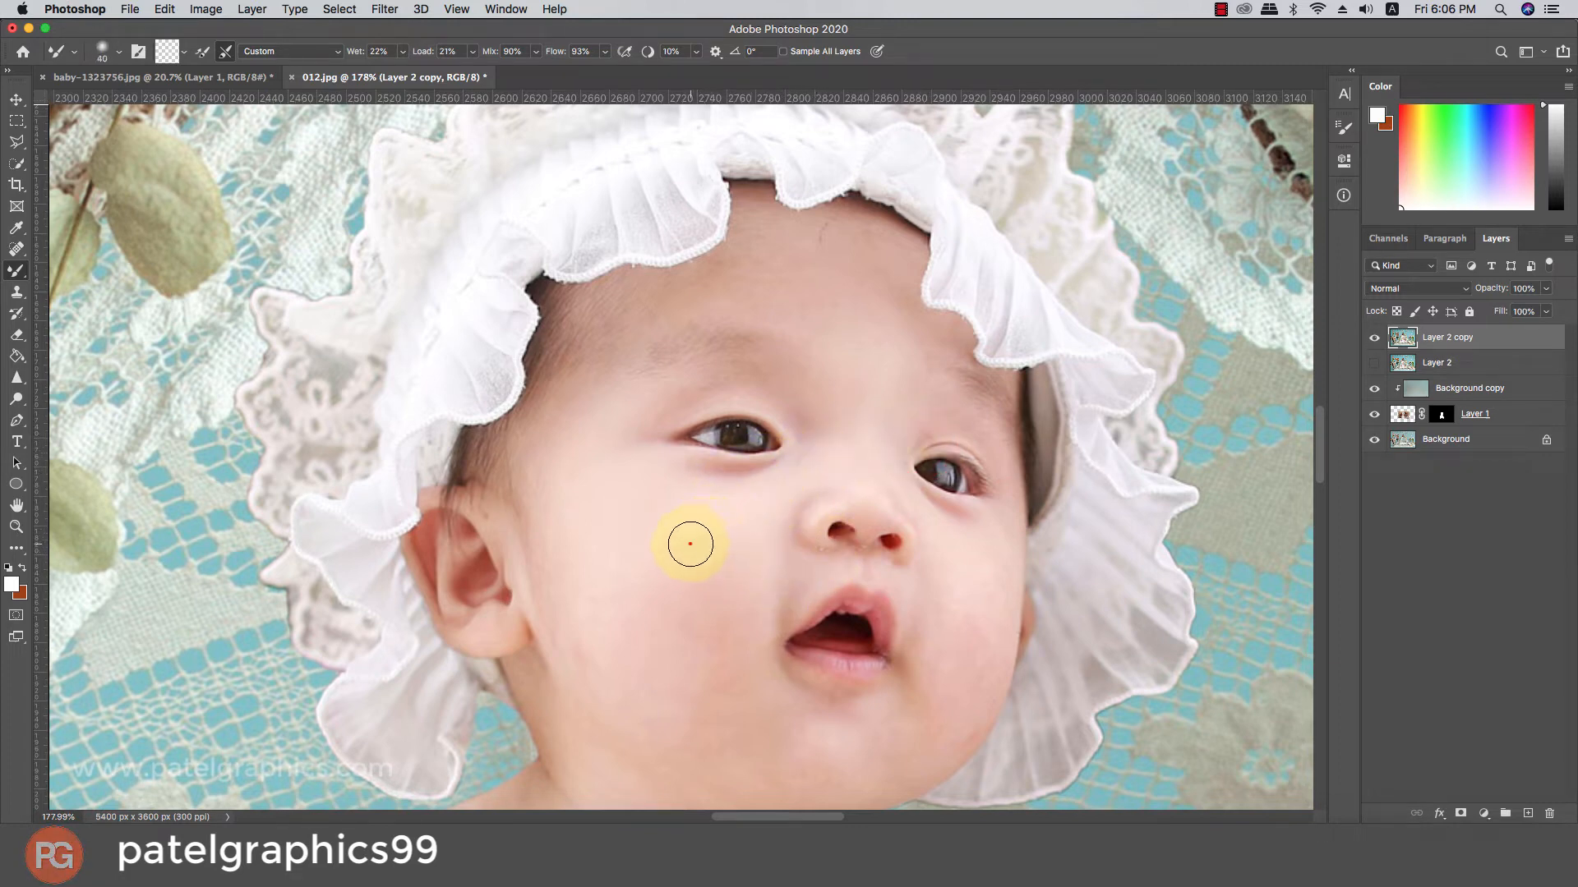
pyautogui.press('[')
pyautogui.moveTo(954, 593); pyautogui.dragTo(962, 657)
pyautogui.moveTo(980, 579); pyautogui.dragTo(990, 606)
pyautogui.moveTo(989, 603); pyautogui.dragTo(975, 715)
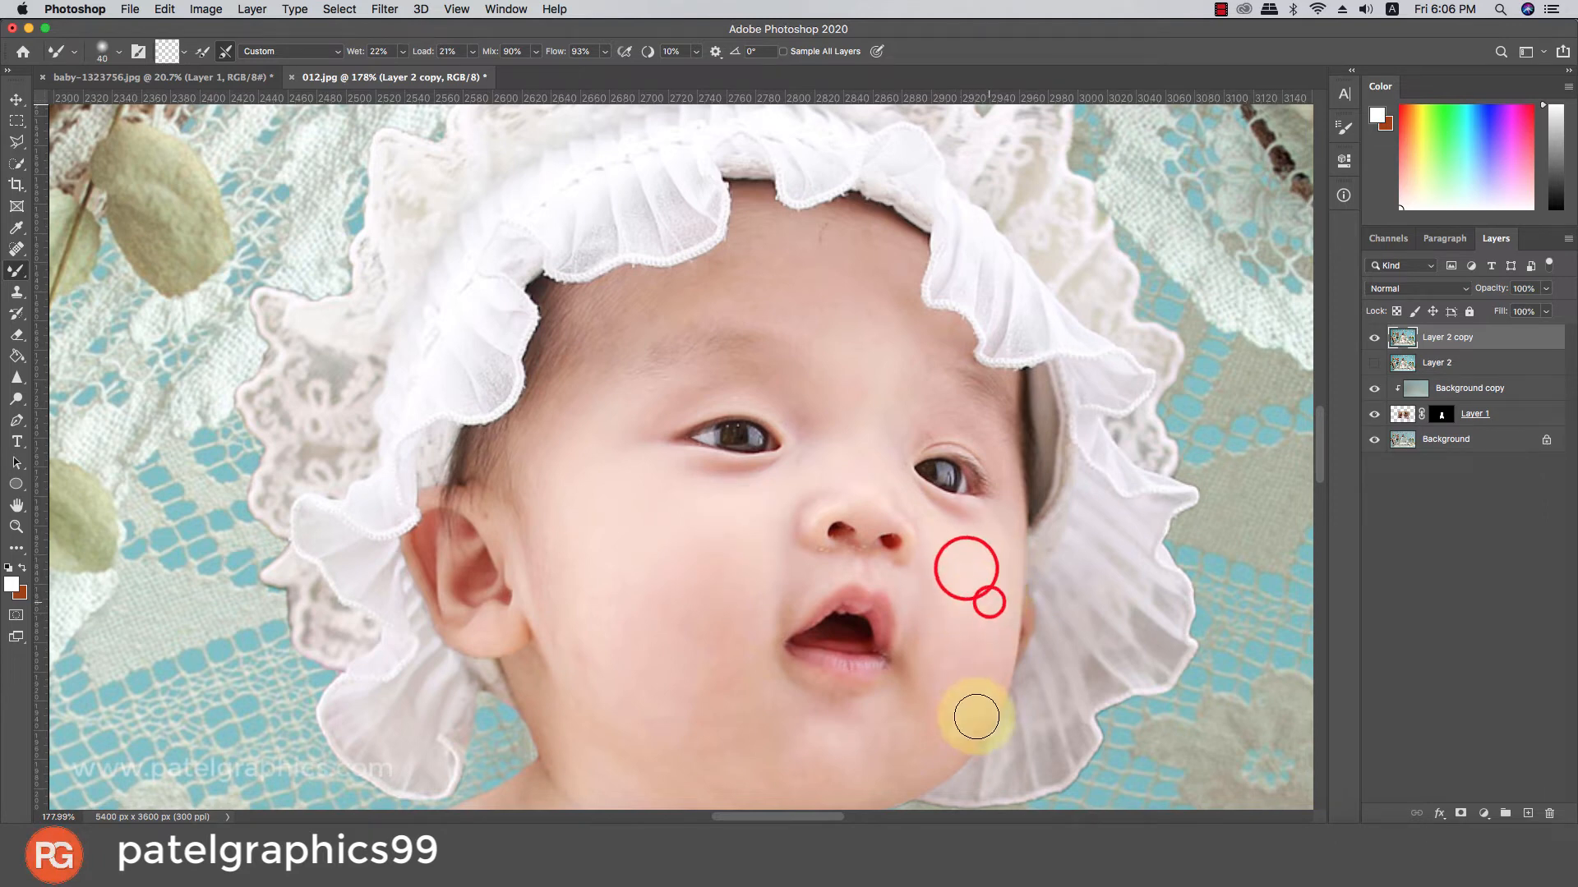
pyautogui.press('[')
pyautogui.press('[')
pyautogui.moveTo(962, 627); pyautogui.dragTo(950, 588)
# - Blend the skin beside the corner of the mouth and across the chin with the Mixer Brush at about 35 px
pyautogui.scroll(-3, 952, 627)
pyautogui.scroll(-5, 952, 518)
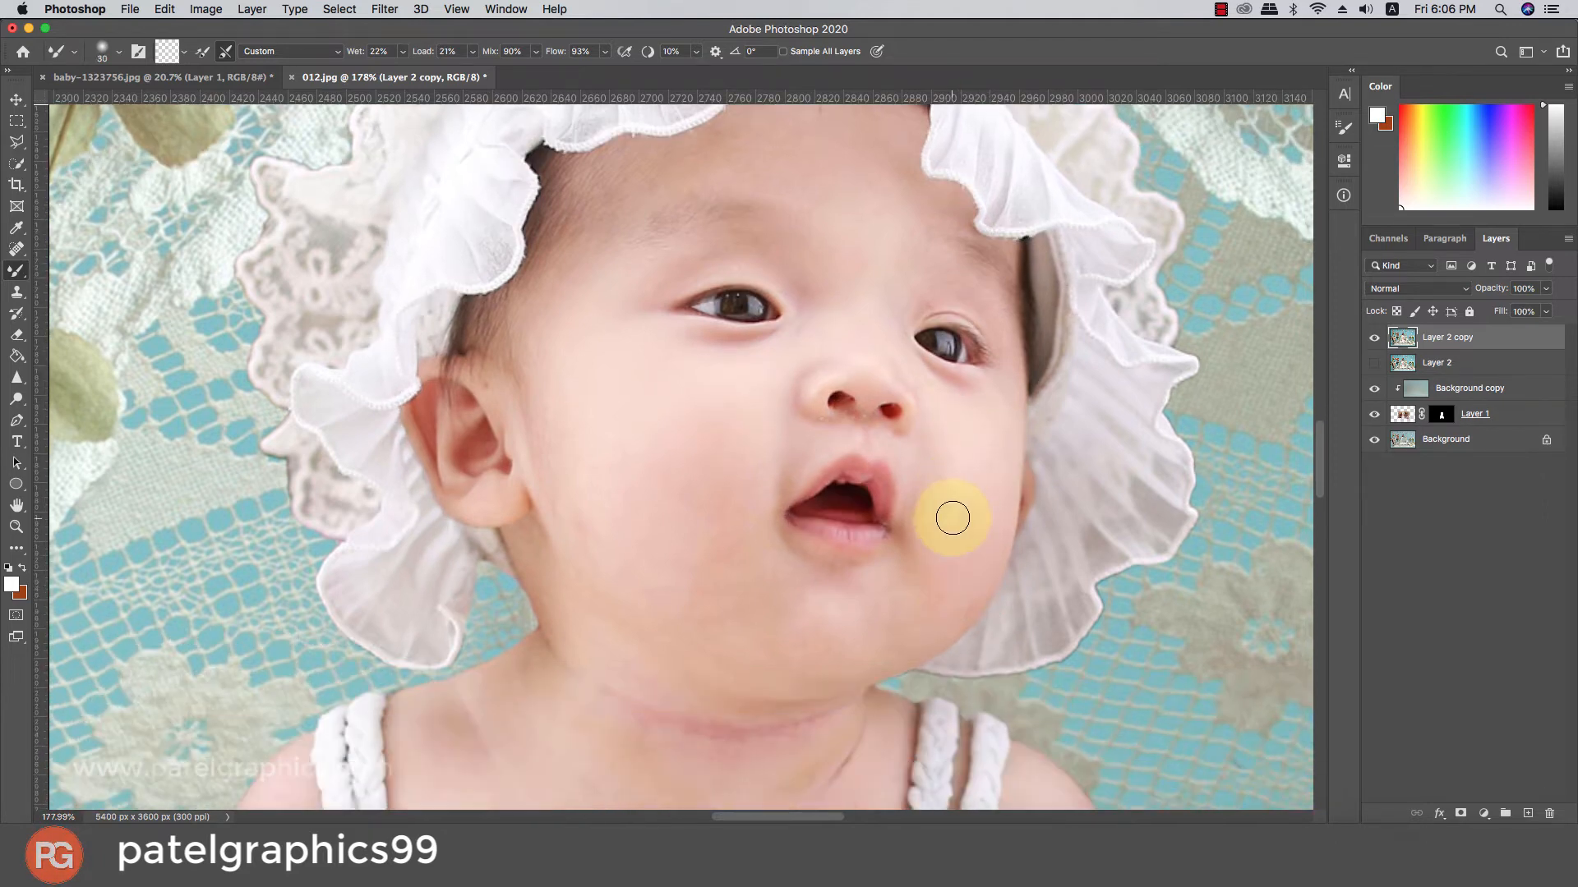
pyautogui.press(']')
pyautogui.press(']')
pyautogui.moveTo(984, 537)
pyautogui.mouseDown()
pyautogui.moveTo(941, 619)
pyautogui.moveTo(937, 510)
pyautogui.mouseUp()
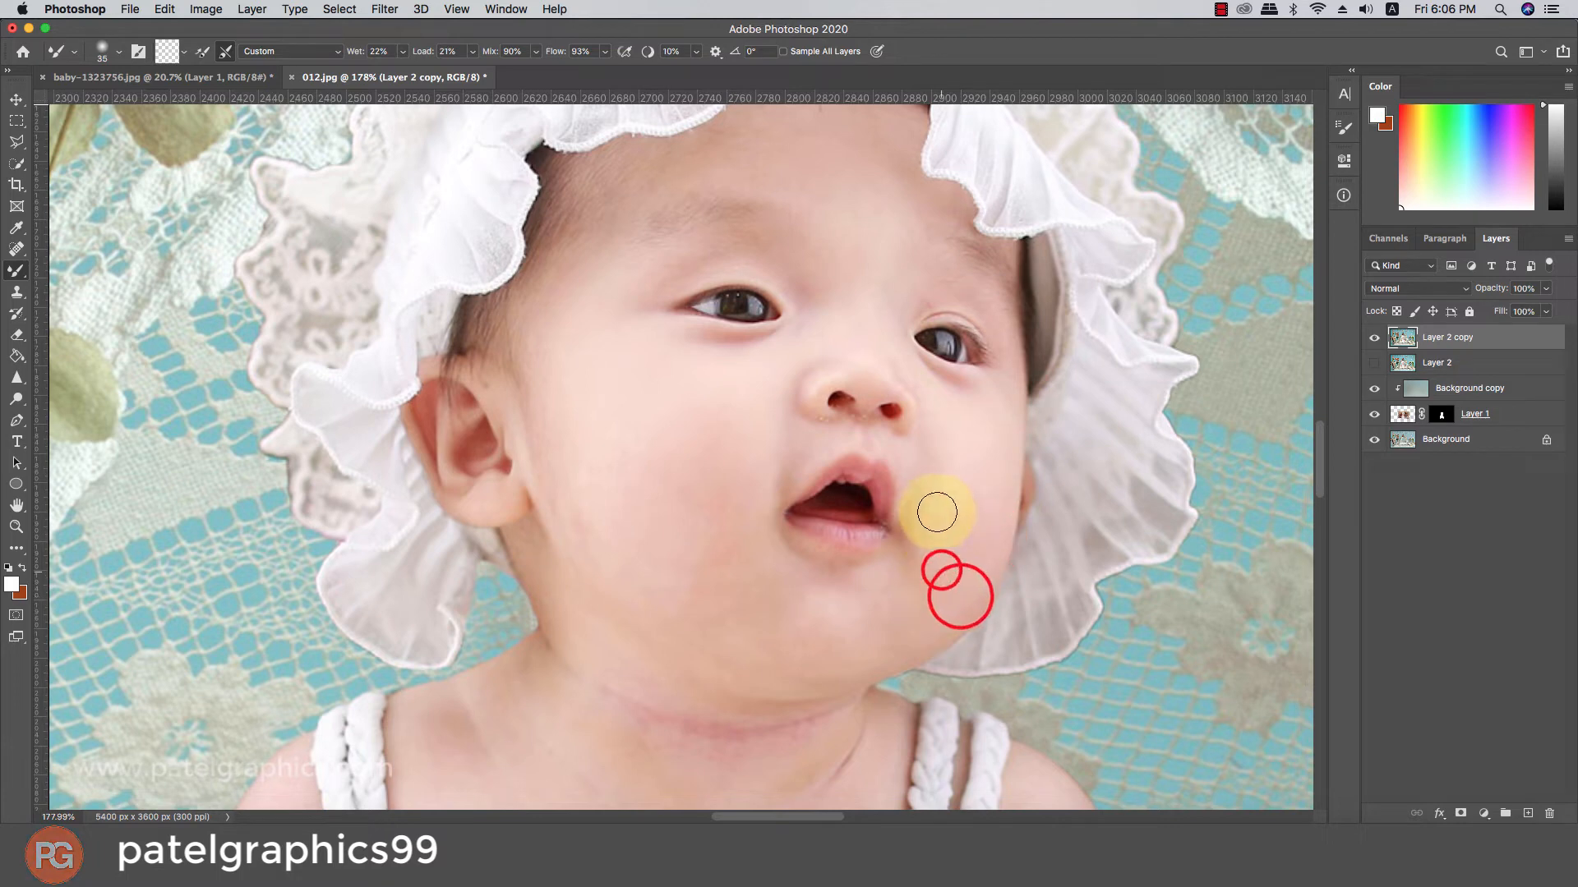
pyautogui.moveTo(875, 604); pyautogui.dragTo(869, 624)
pyautogui.moveTo(807, 598); pyautogui.dragTo(811, 618)
pyautogui.moveTo(882, 603); pyautogui.dragTo(891, 628)
pyautogui.moveTo(929, 588); pyautogui.dragTo(932, 621)
pyautogui.moveTo(948, 576); pyautogui.dragTo(934, 625)
# - Blend the skin edges around both nostrils with a small Mixer Brush of about 10 px
pyautogui.press('[')
pyautogui.press('[')
pyautogui.press('[')
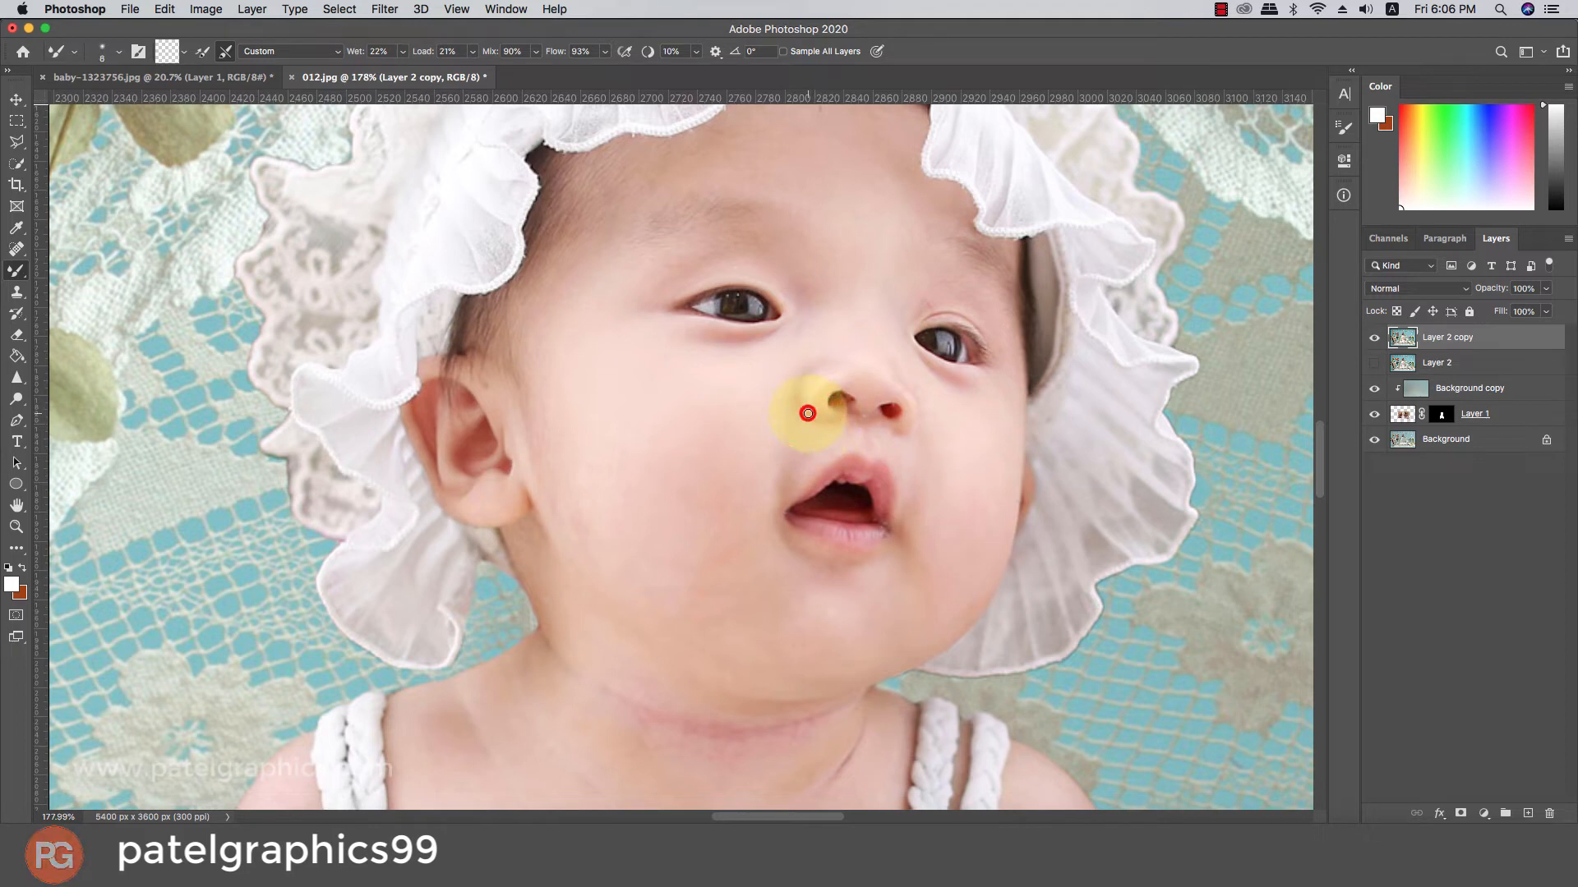
pyautogui.moveTo(828, 419); pyautogui.dragTo(837, 418)
pyautogui.press(']')
pyautogui.press(']')
pyautogui.press(']')
pyautogui.moveTo(853, 415)
pyautogui.mouseDown()
pyautogui.moveTo(843, 402)
pyautogui.moveTo(884, 406)
pyautogui.mouseUp()
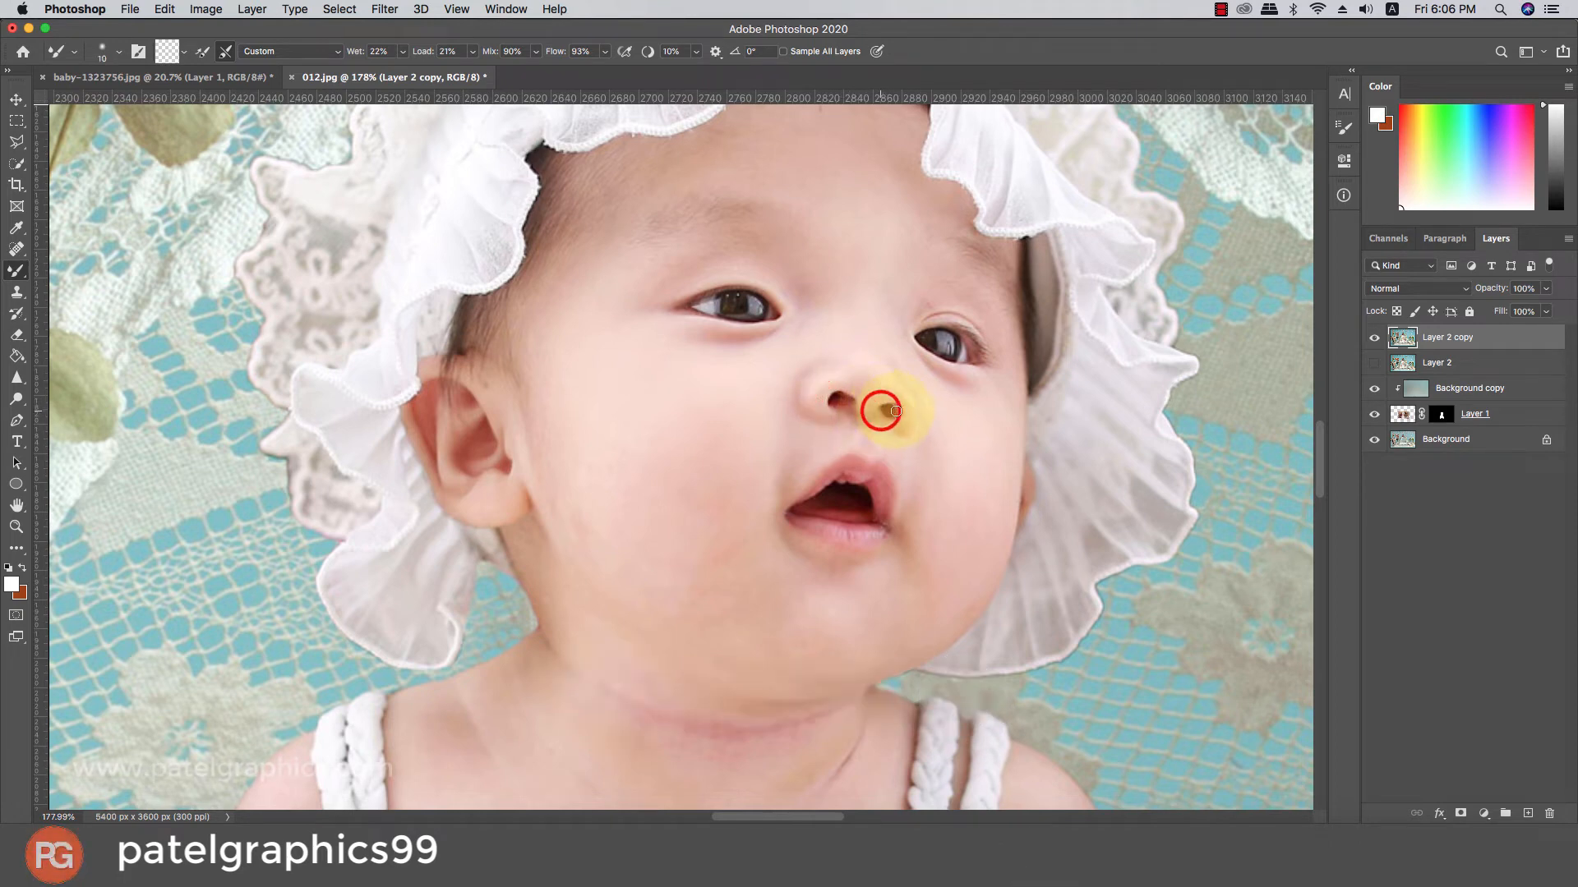
# - Smooth the skin around the eyes and the lower far cheek with the Mixer Brush at about 35 px
pyautogui.press(']')
pyautogui.press(']')
pyautogui.moveTo(715, 268)
pyautogui.mouseDown()
pyautogui.moveTo(751, 267)
pyautogui.moveTo(652, 303)
pyautogui.moveTo(721, 348)
pyautogui.moveTo(959, 385)
pyautogui.mouseUp()
pyautogui.press('[')
pyautogui.press(']')
pyautogui.moveTo(975, 514)
pyautogui.mouseDown()
pyautogui.moveTo(934, 606)
pyautogui.moveTo(965, 581)
pyautogui.mouseUp()
pyautogui.moveTo(969, 578); pyautogui.dragTo(934, 590)
pyautogui.moveTo(944, 510)
pyautogui.mouseDown()
pyautogui.moveTo(945, 433)
pyautogui.moveTo(954, 542)
pyautogui.mouseUp()
# - Even out the skin on the baby's near cheek, between the ear and the mouth, with larger Mixer Brush sizes
pyautogui.scroll(-3, 849, 444)
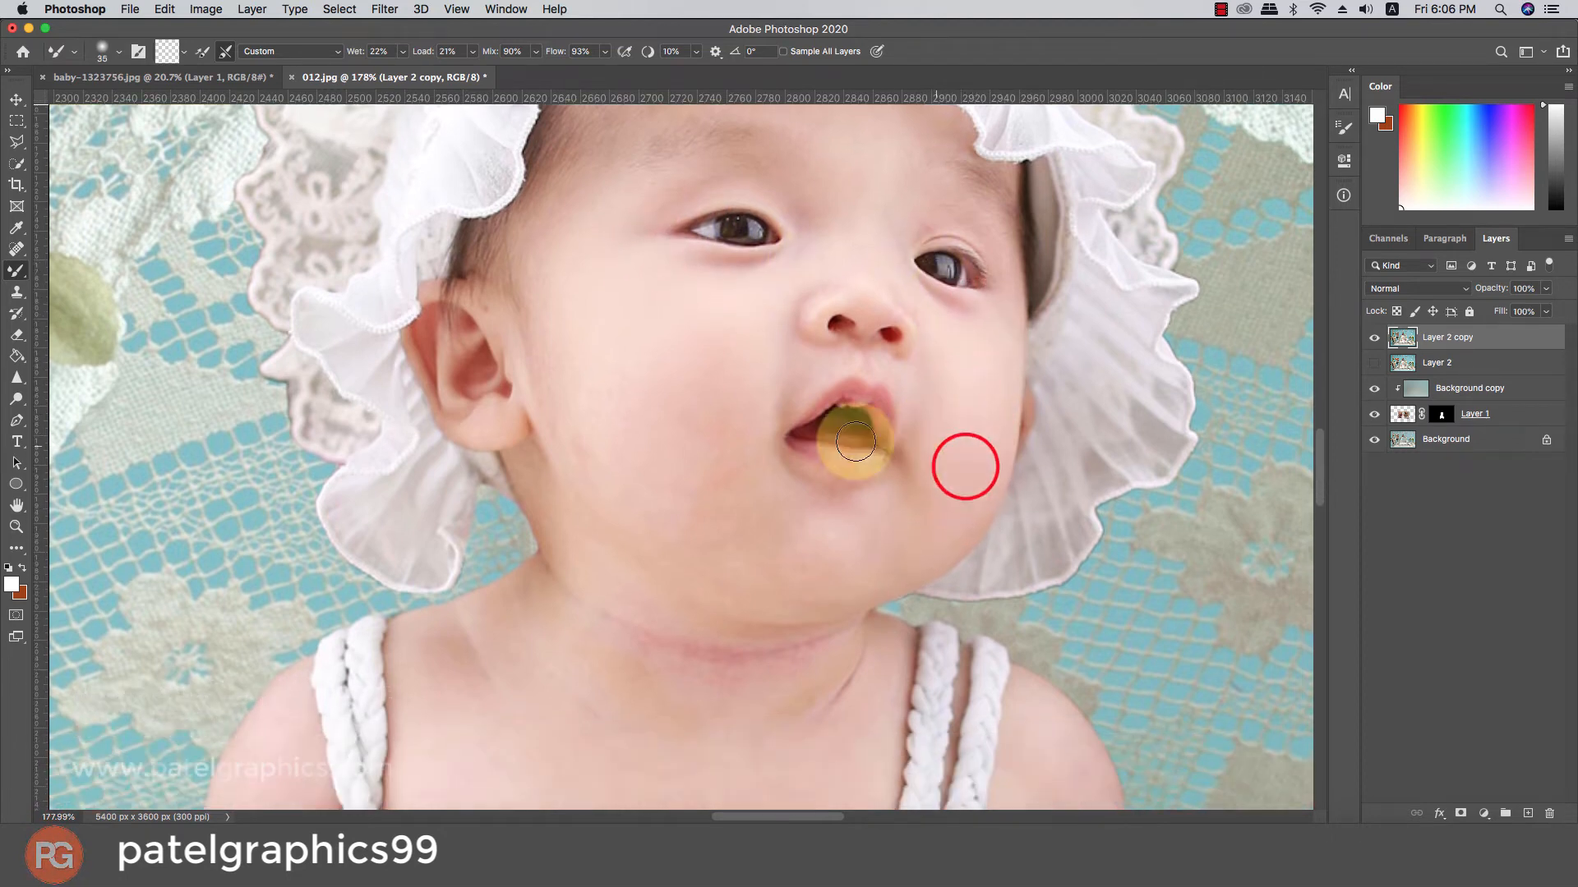
pyautogui.press(']')
pyautogui.press(']')
pyautogui.moveTo(606, 356); pyautogui.dragTo(615, 481)
pyautogui.press(']')
pyautogui.press(']')
pyautogui.moveTo(676, 400); pyautogui.dragTo(766, 543)
# - Smooth the skin of the neck and the nearby shoulder with the Mixer Brush, varying the brush size
pyautogui.scroll(-3, 704, 517)
pyautogui.press('[')
pyautogui.press('[')
pyautogui.press('[')
pyautogui.press('[')
pyautogui.moveTo(616, 539)
pyautogui.mouseDown()
pyautogui.moveTo(781, 584)
pyautogui.moveTo(772, 574)
pyautogui.moveTo(831, 564)
pyautogui.moveTo(796, 605)
pyautogui.moveTo(850, 575)
pyautogui.moveTo(787, 656)
pyautogui.mouseUp()
pyautogui.press(']')
pyautogui.press(']')
pyautogui.press(']')
pyautogui.press(']')
pyautogui.press(']')
pyautogui.moveTo(649, 612); pyautogui.dragTo(536, 559)
pyautogui.moveTo(528, 560); pyautogui.dragTo(572, 622)
# - Smooth the bare chest between the dress straps with a larger Mixer Brush, and reduce the brush to 45 px
pyautogui.scroll(-5, 592, 616)
pyautogui.press(']')
pyautogui.press(']')
pyautogui.moveTo(496, 530)
pyautogui.mouseDown()
pyautogui.moveTo(672, 627)
pyautogui.moveTo(668, 610)
pyautogui.moveTo(786, 629)
pyautogui.moveTo(769, 611)
pyautogui.moveTo(856, 560)
pyautogui.mouseUp()
pyautogui.press('[')
pyautogui.press('[')
pyautogui.press('[')
pyautogui.press('[')
pyautogui.press('[')
# - Compare the image with and without the retouched Layer 2 copy by toggling its visibility
pyautogui.scroll(-1, 859, 545)
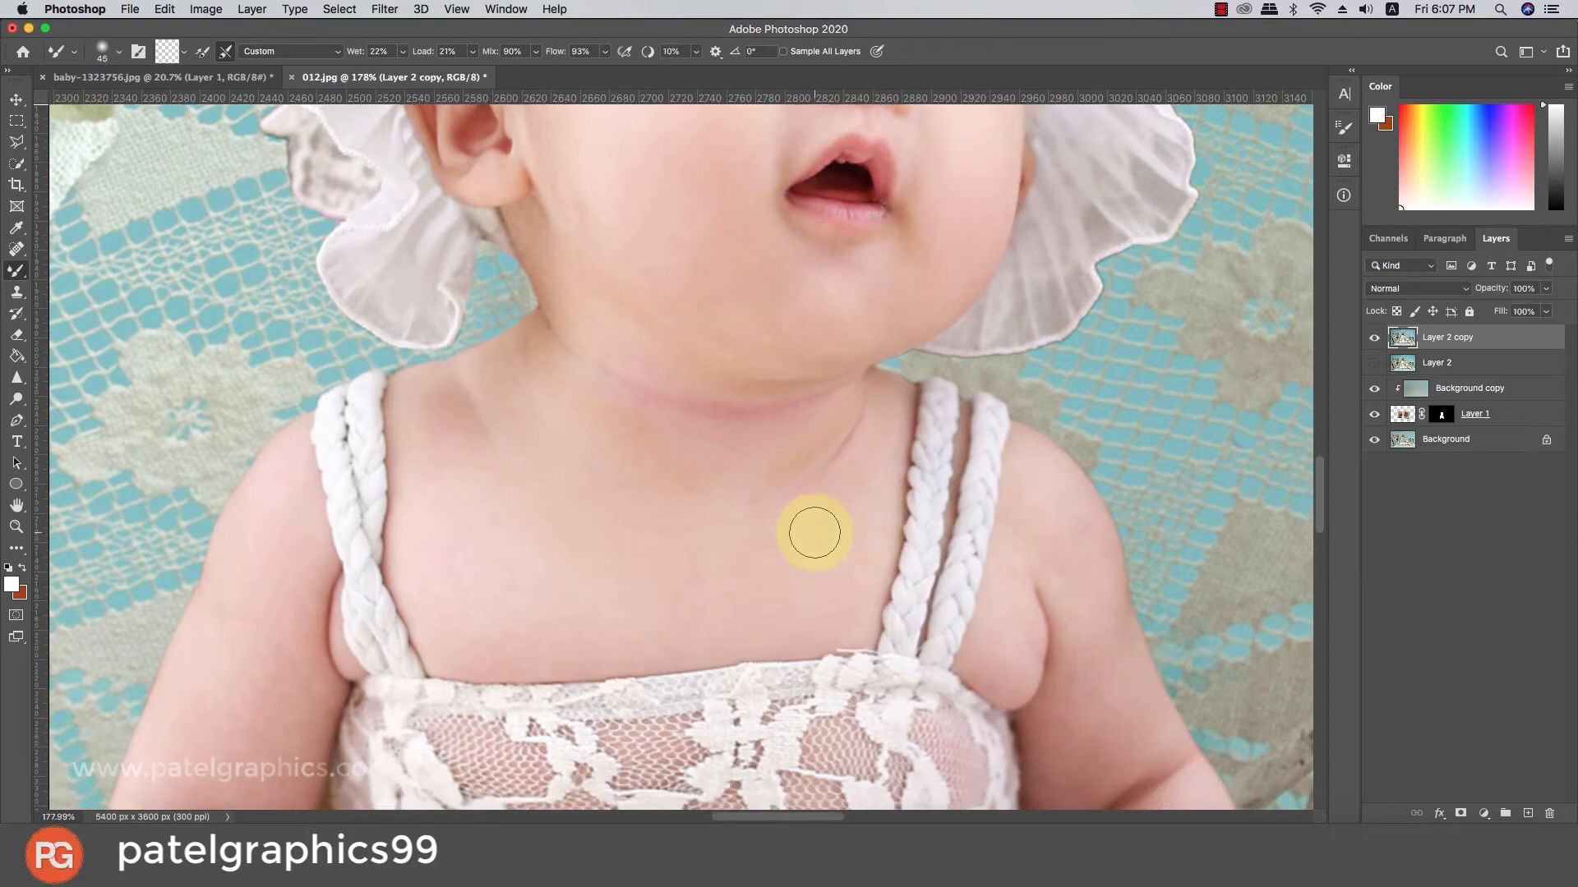
pyautogui.scroll(-5, 813, 532)
pyautogui.scroll(-10, 813, 532)
pyautogui.scroll(5, 677, 450)
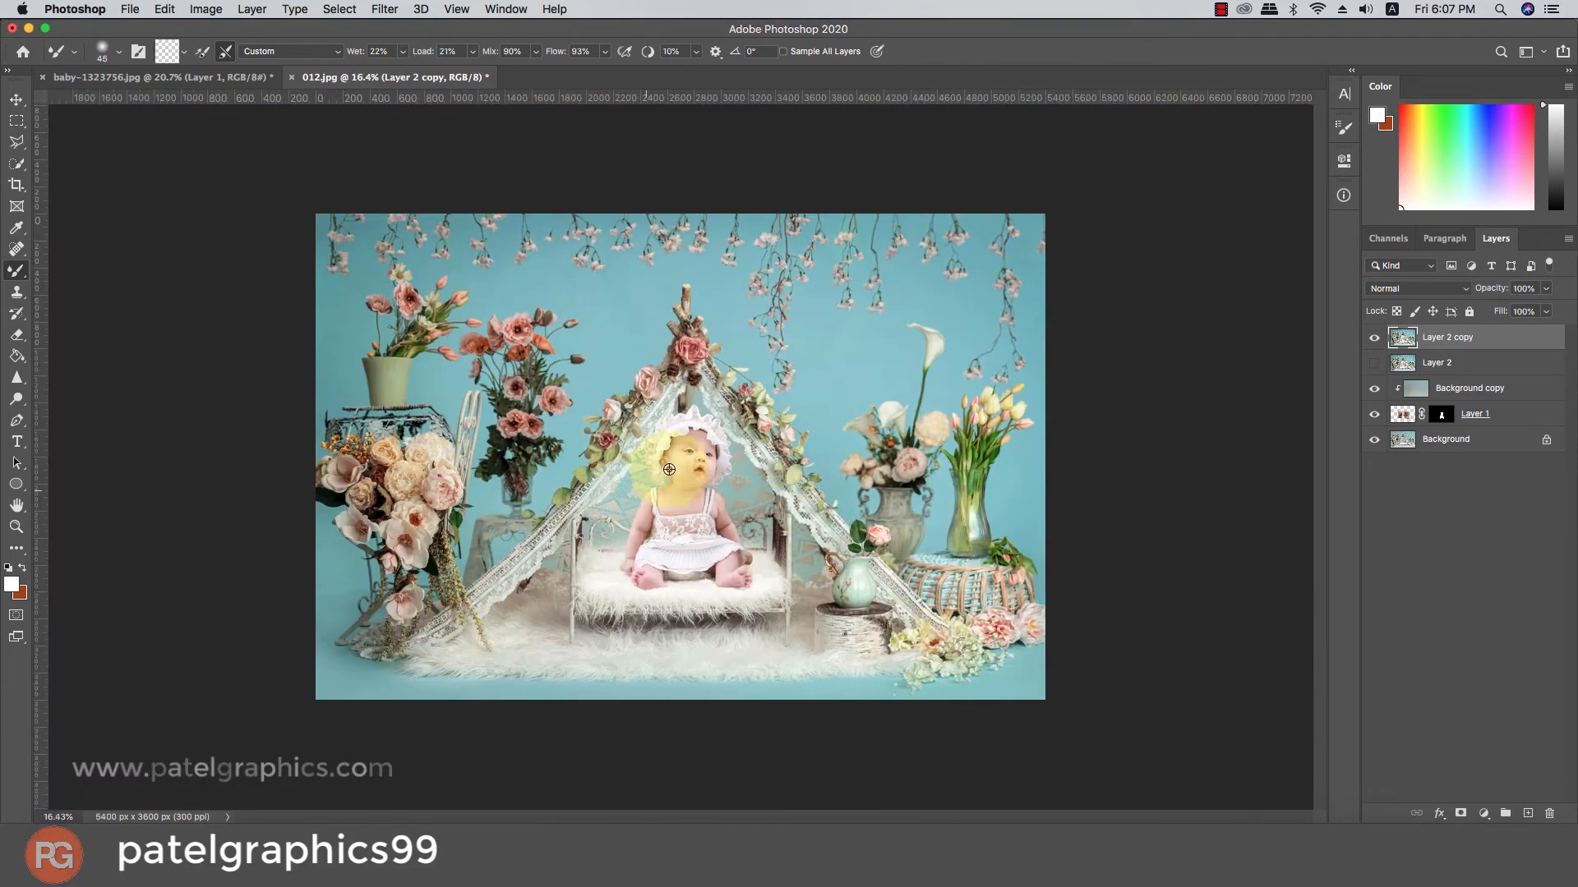
pyautogui.scroll(1, 677, 450)
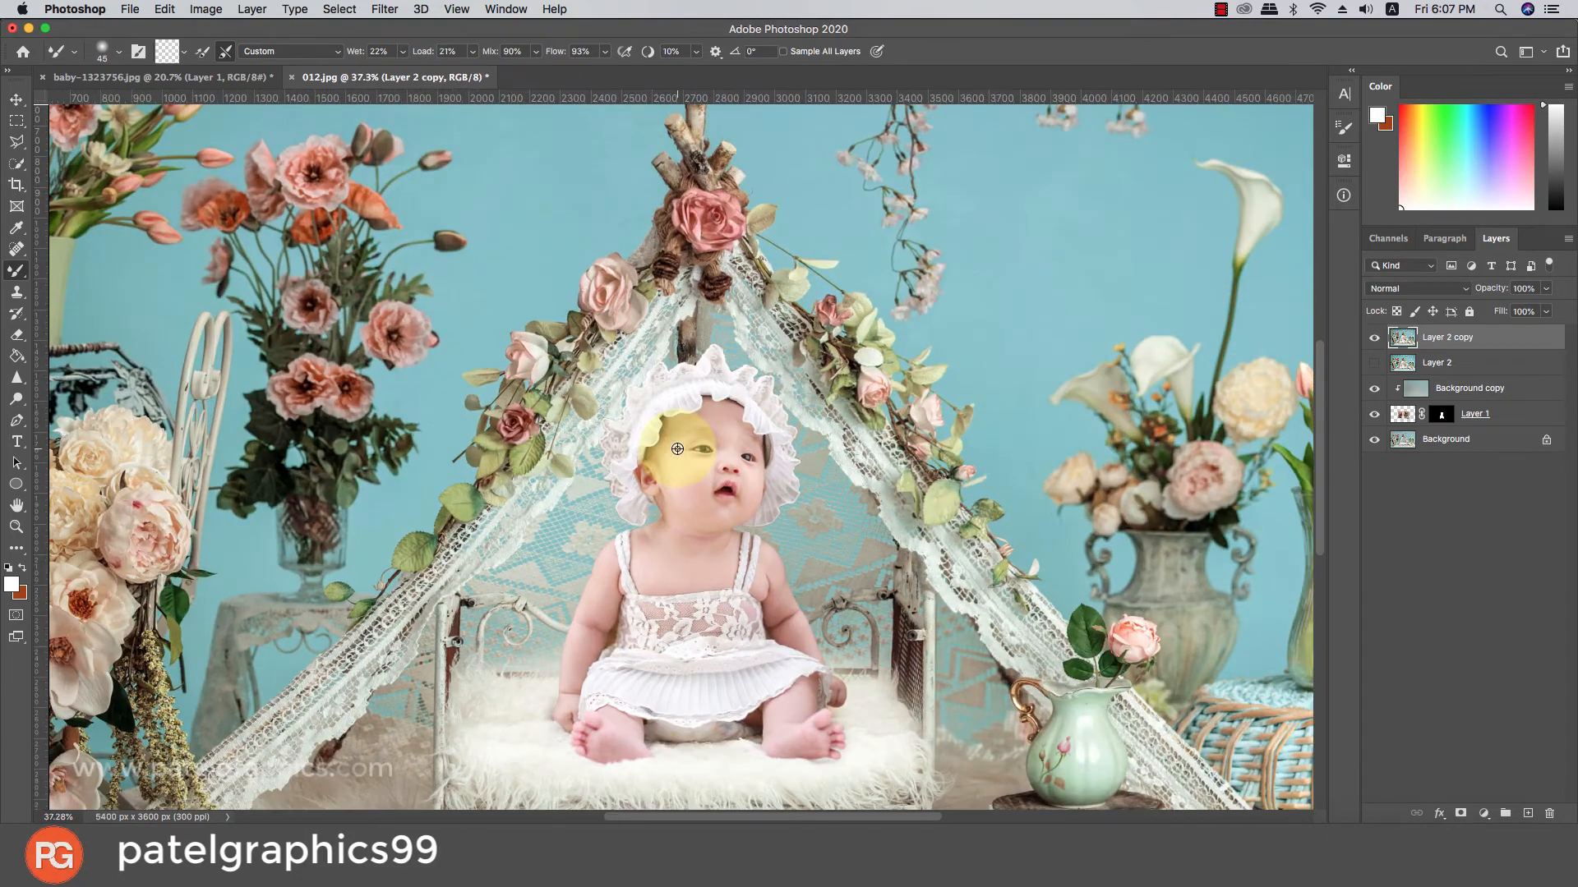
pyautogui.click(1371, 337)
pyautogui.click(1371, 338)
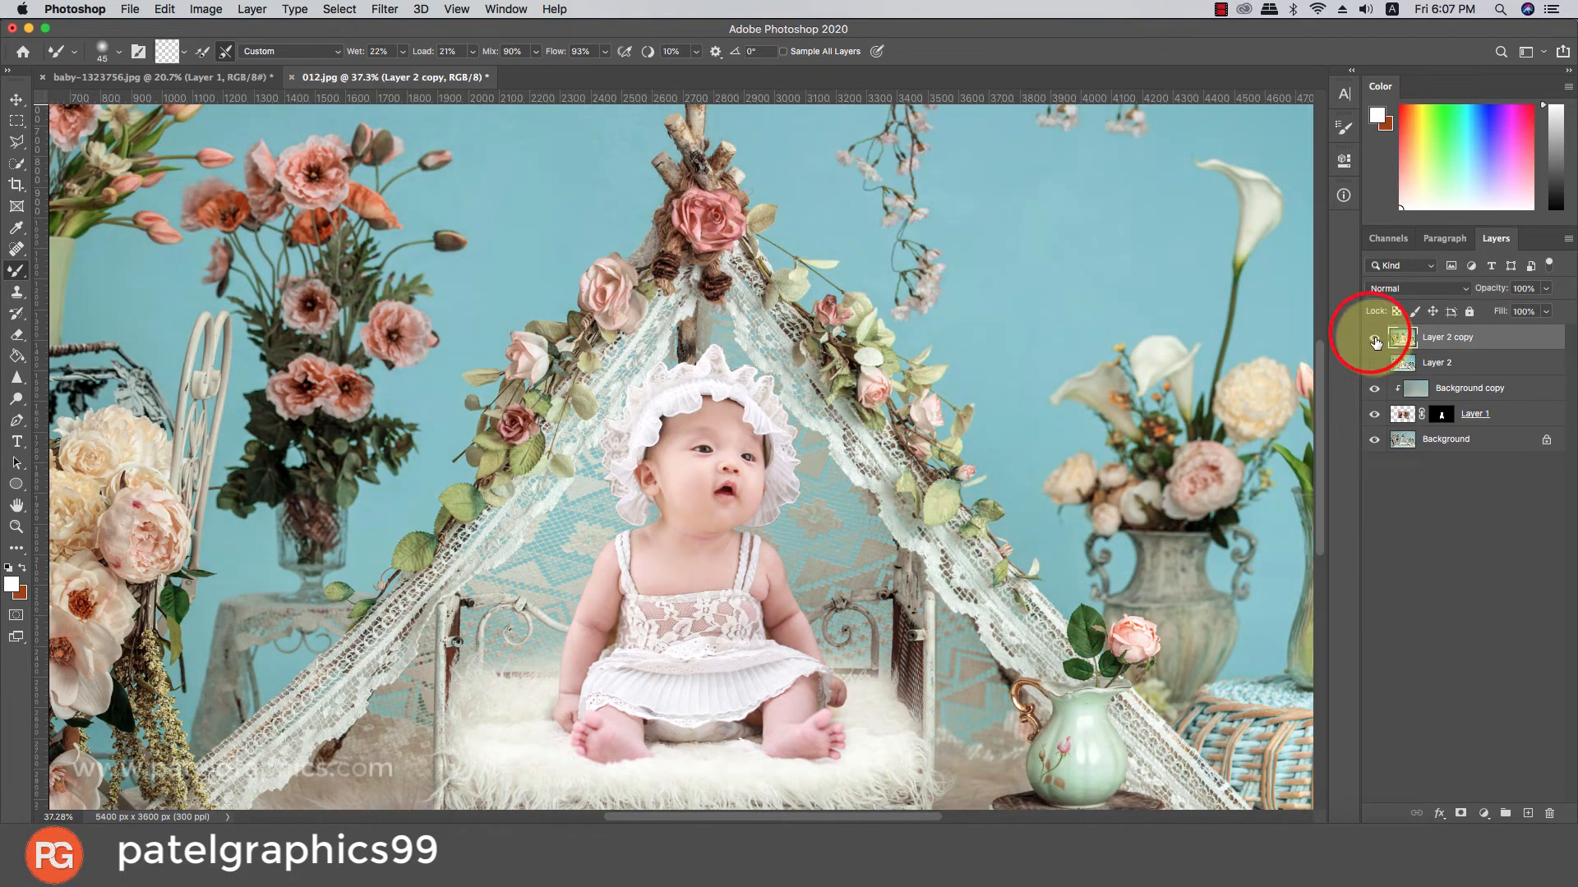
pyautogui.click(1374, 338)
pyautogui.click(1374, 339)
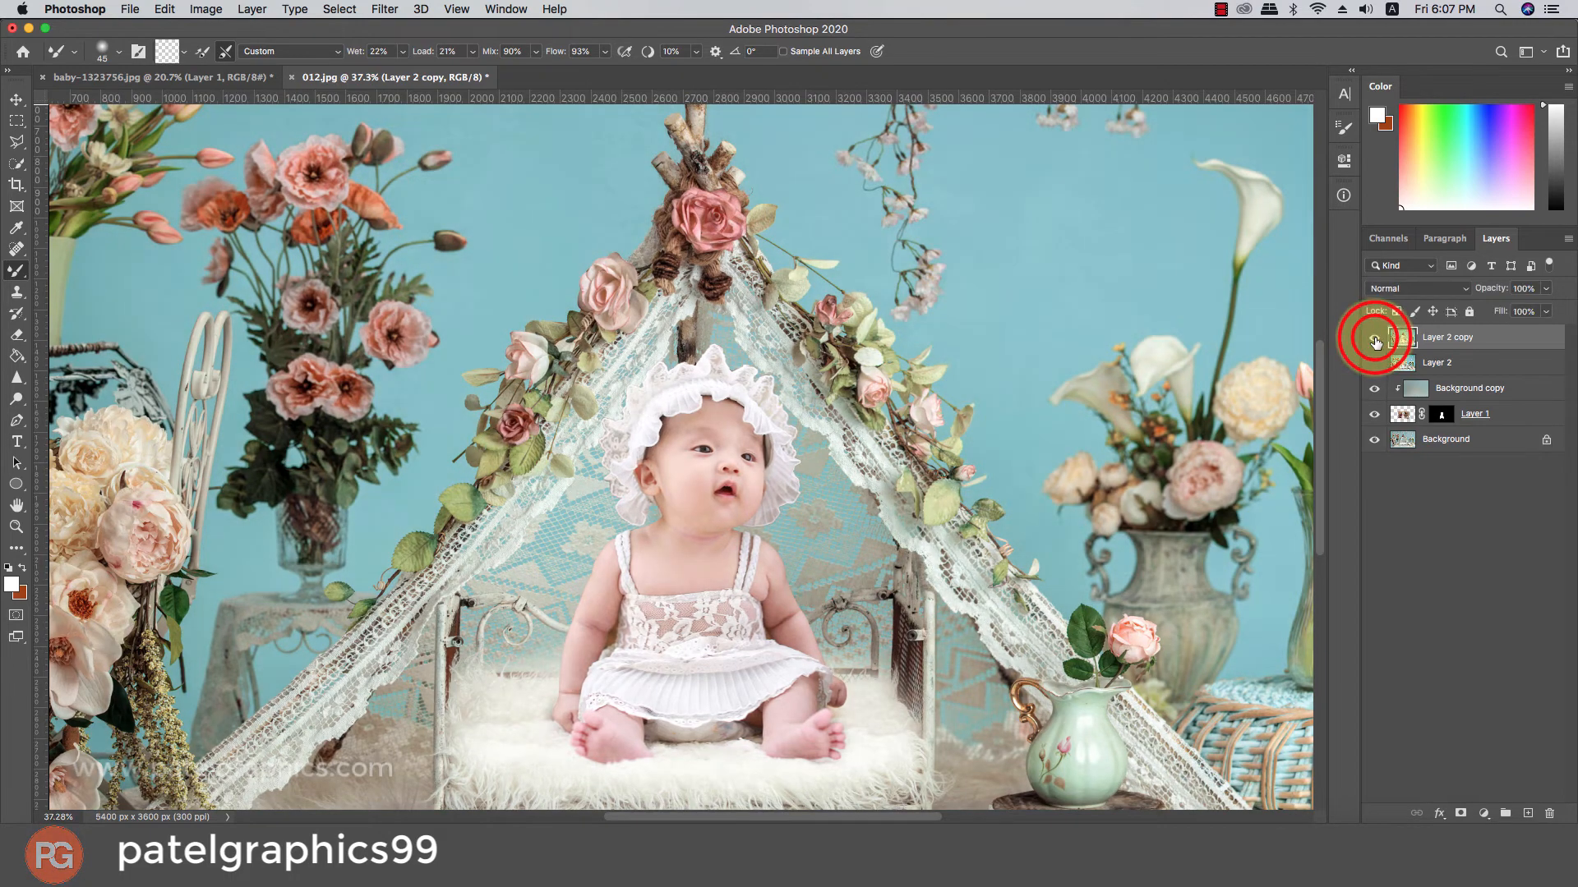
# - Sharpen the baby's eyes with the Sharpen tool, lowering its strength to 11%
pyautogui.click(16, 378)
pyautogui.scroll(3, 705, 488)
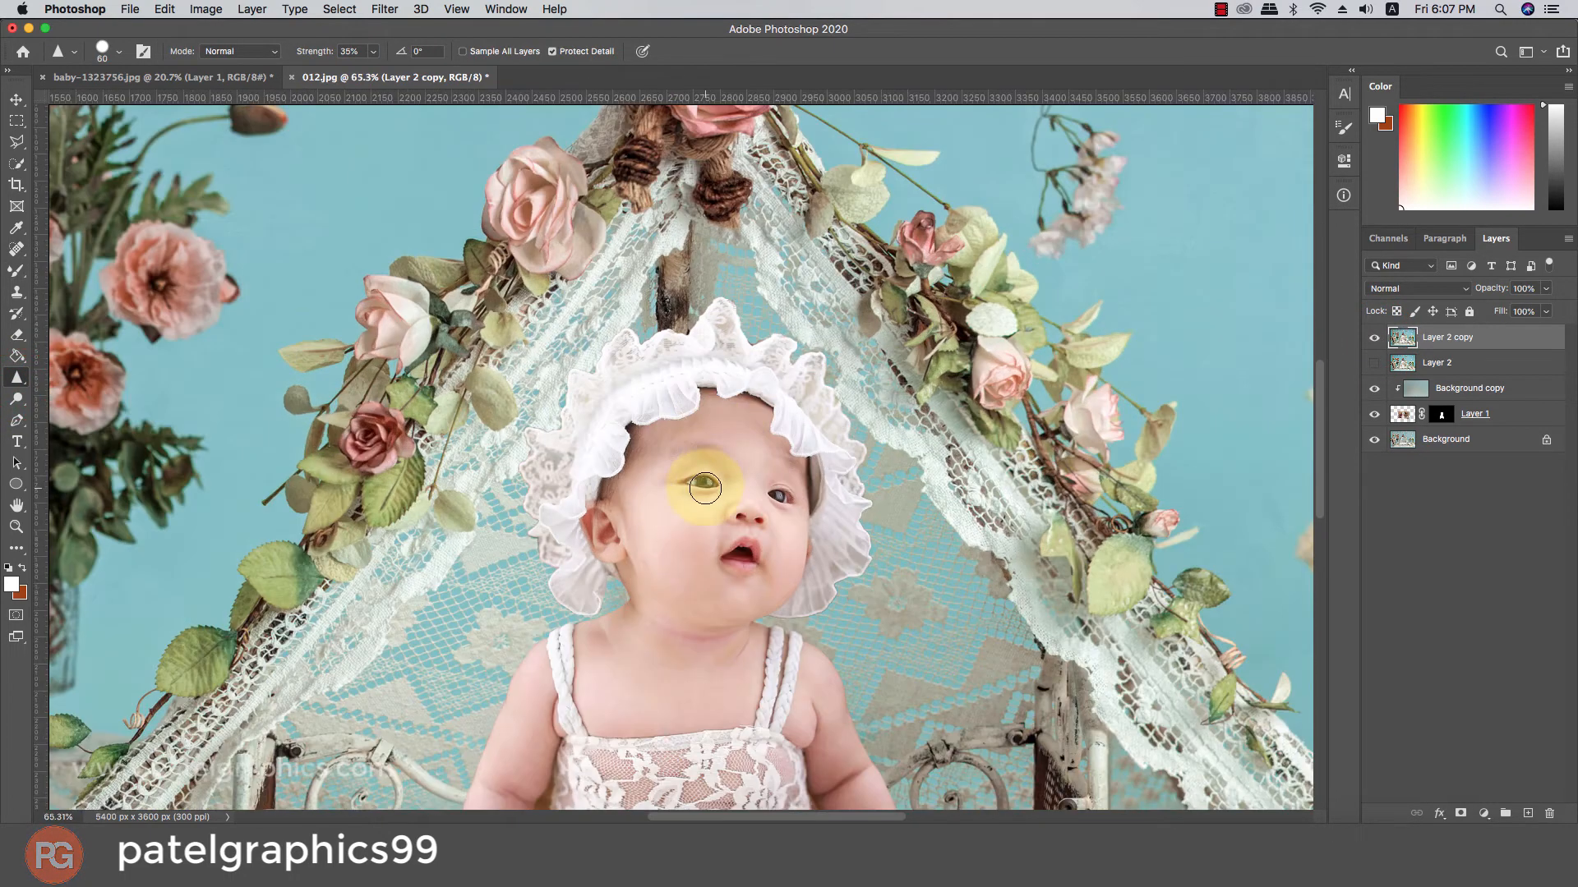
pyautogui.moveTo(701, 483); pyautogui.dragTo(669, 488)
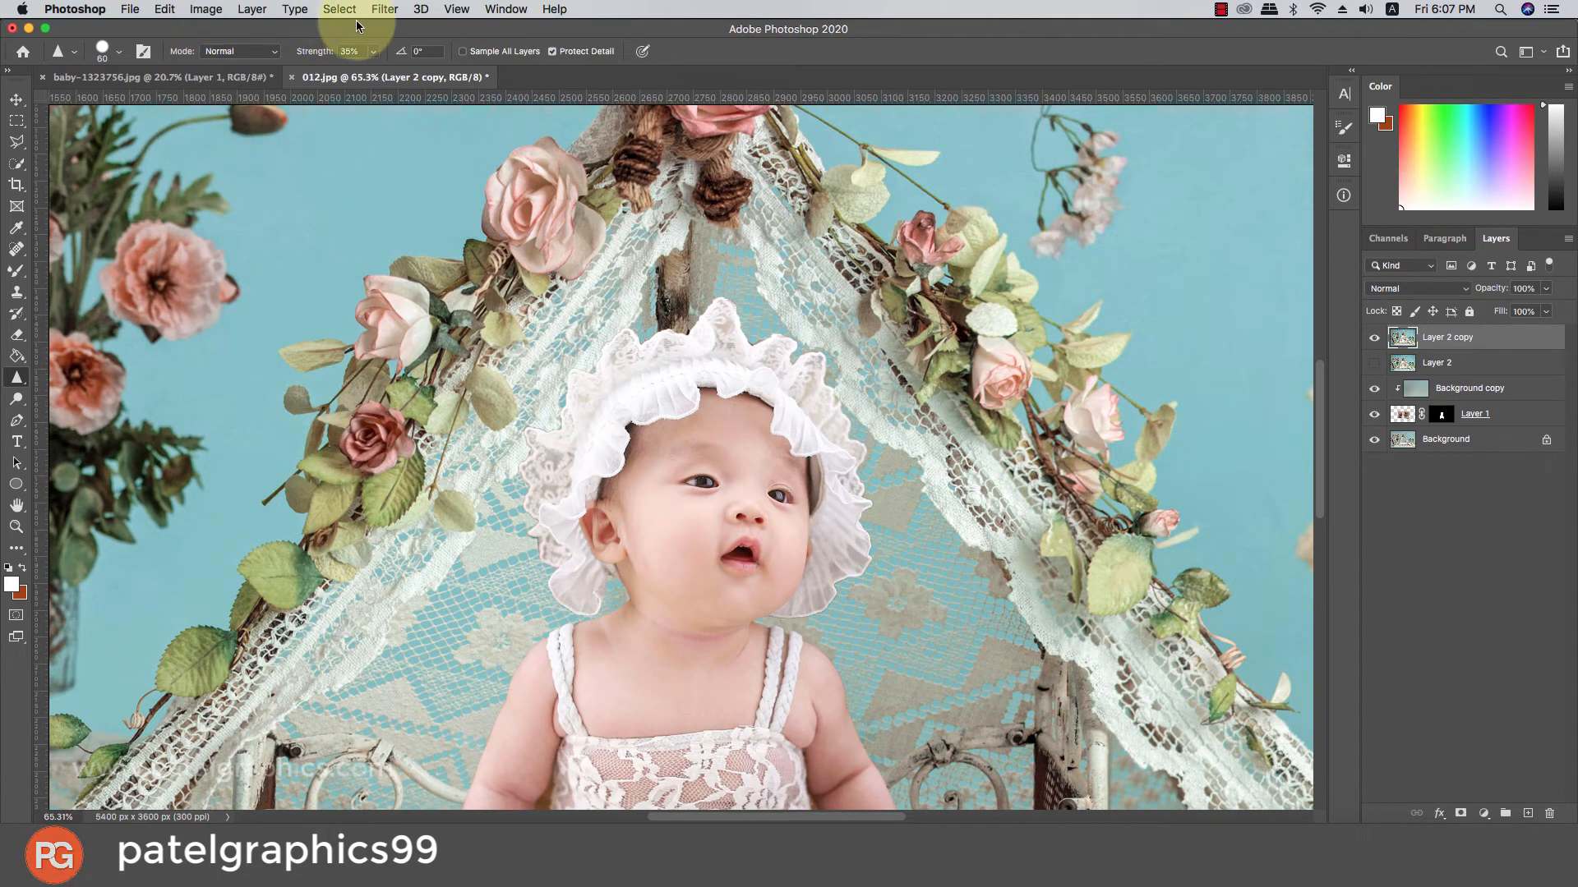
pyautogui.click(371, 53)
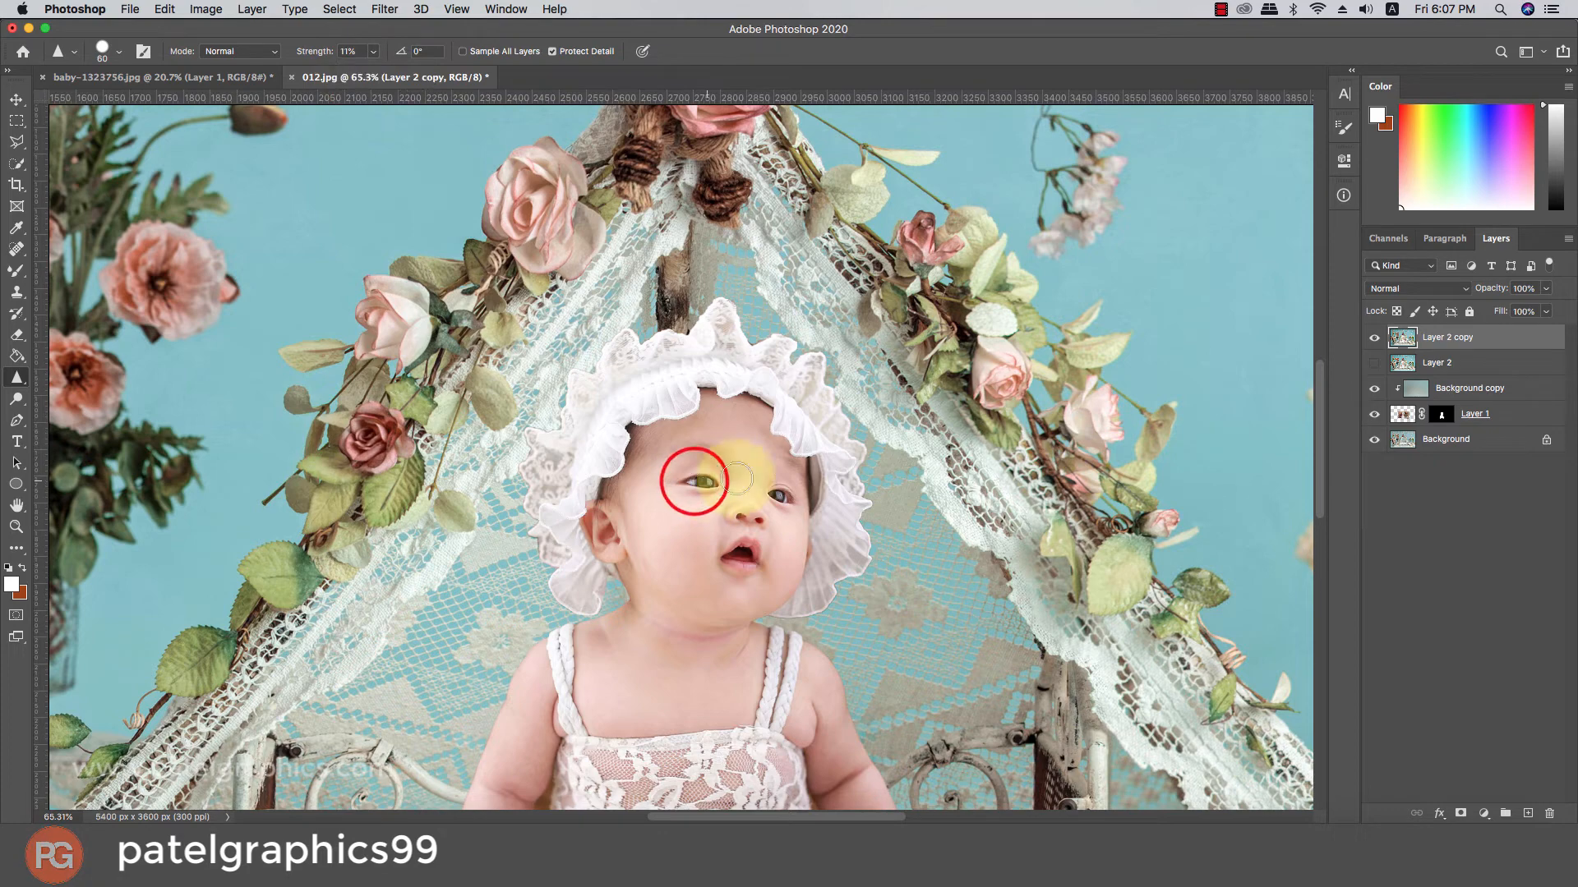
pyautogui.moveTo(774, 493)
pyautogui.mouseDown()
pyautogui.moveTo(740, 548)
pyautogui.moveTo(740, 534)
pyautogui.moveTo(680, 528)
pyautogui.mouseUp()
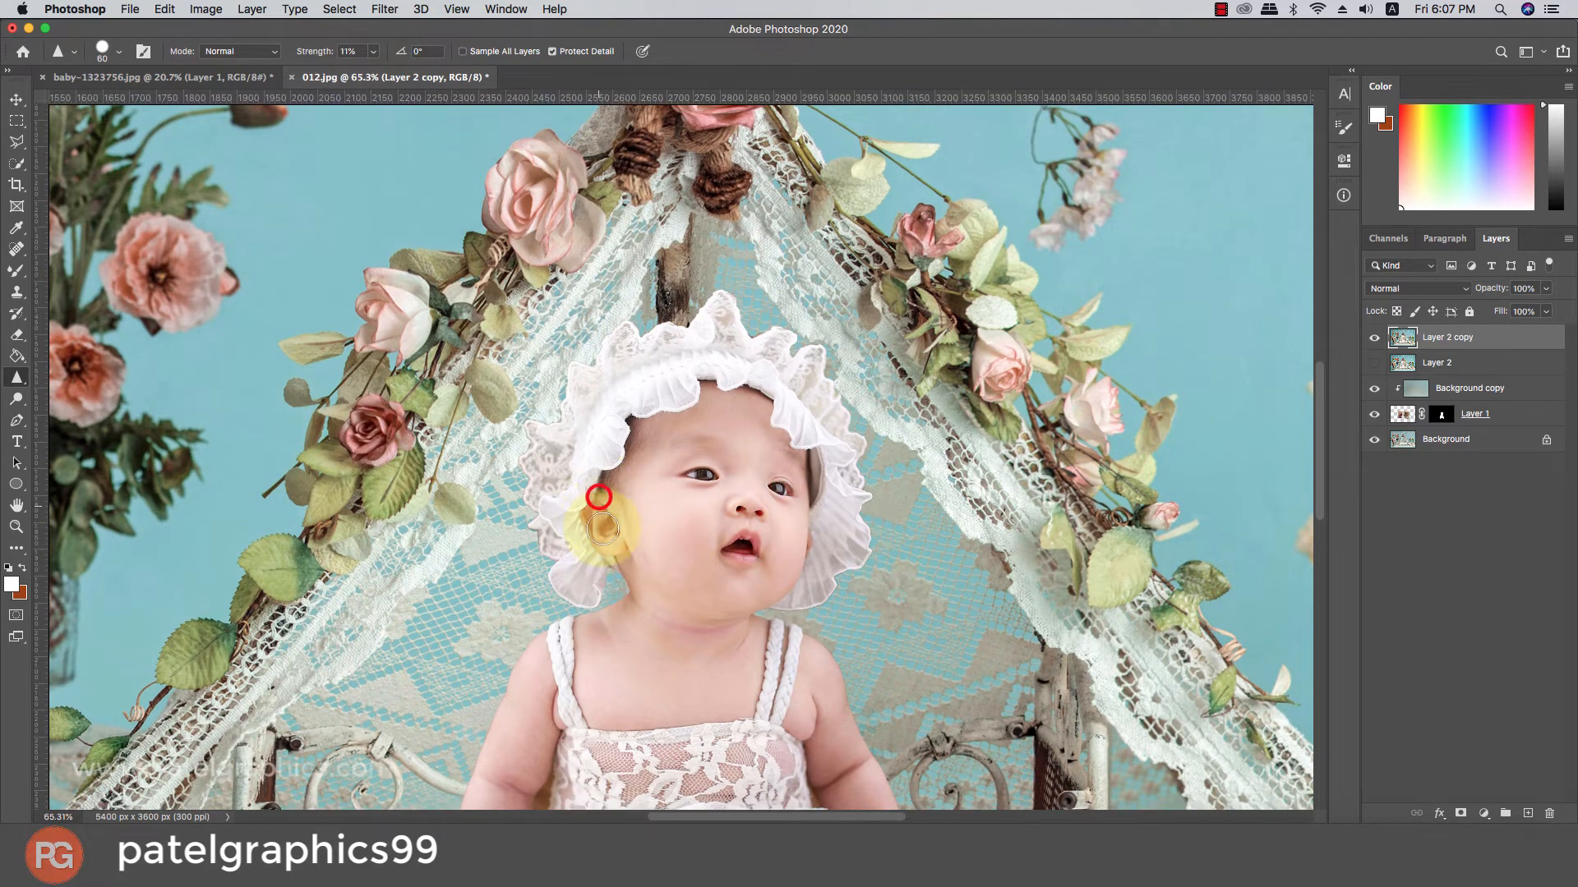
# - Sharpen the baby's ear with the adjoining bonnet edge and the dress straps at 11% strength
pyautogui.moveTo(602, 528); pyautogui.dragTo(599, 526)
pyautogui.moveTo(586, 517); pyautogui.dragTo(606, 493)
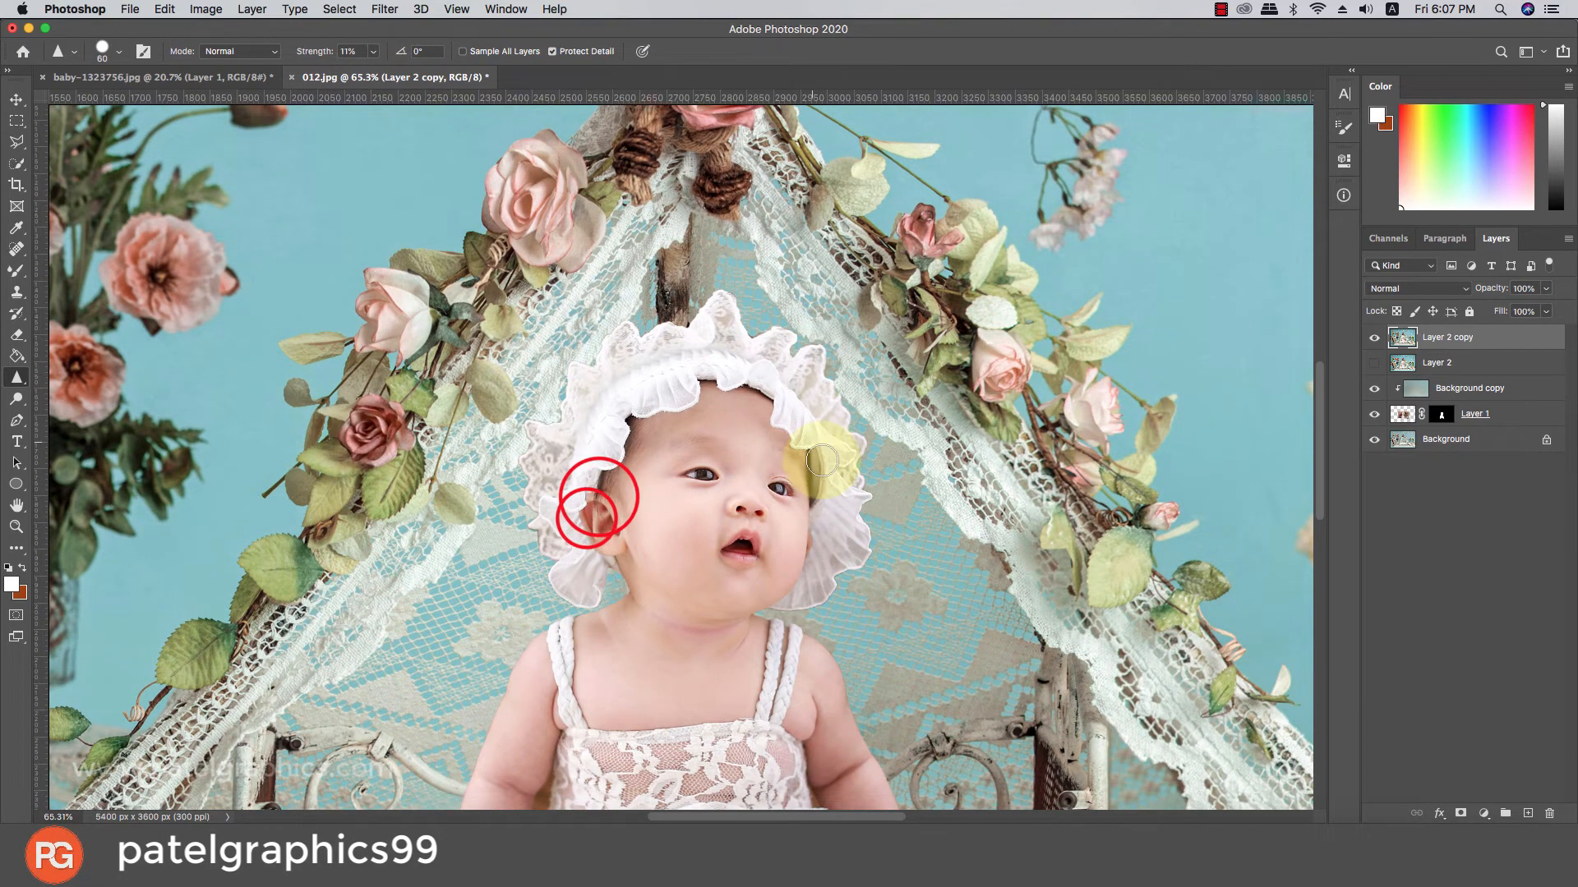
pyautogui.scroll(-3, 792, 518)
pyautogui.moveTo(782, 549); pyautogui.dragTo(783, 495)
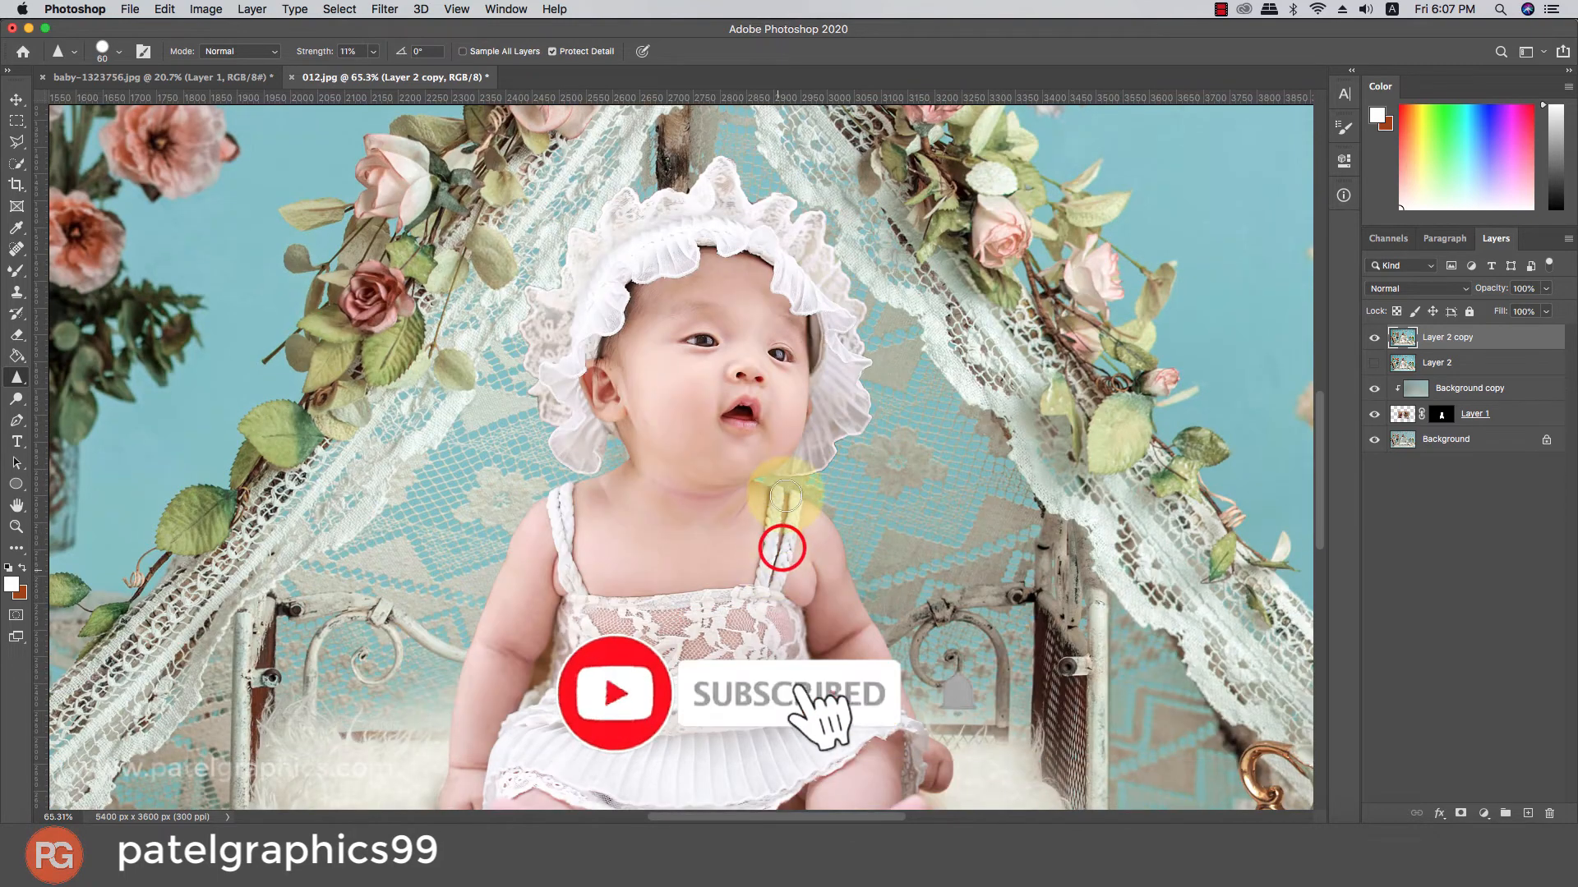
pyautogui.moveTo(572, 590); pyautogui.dragTo(574, 591)
# - Check the sharpened result close up and on the whole image by toggling Layer 2 copy's visibility
pyautogui.scroll(-4, 630, 451)
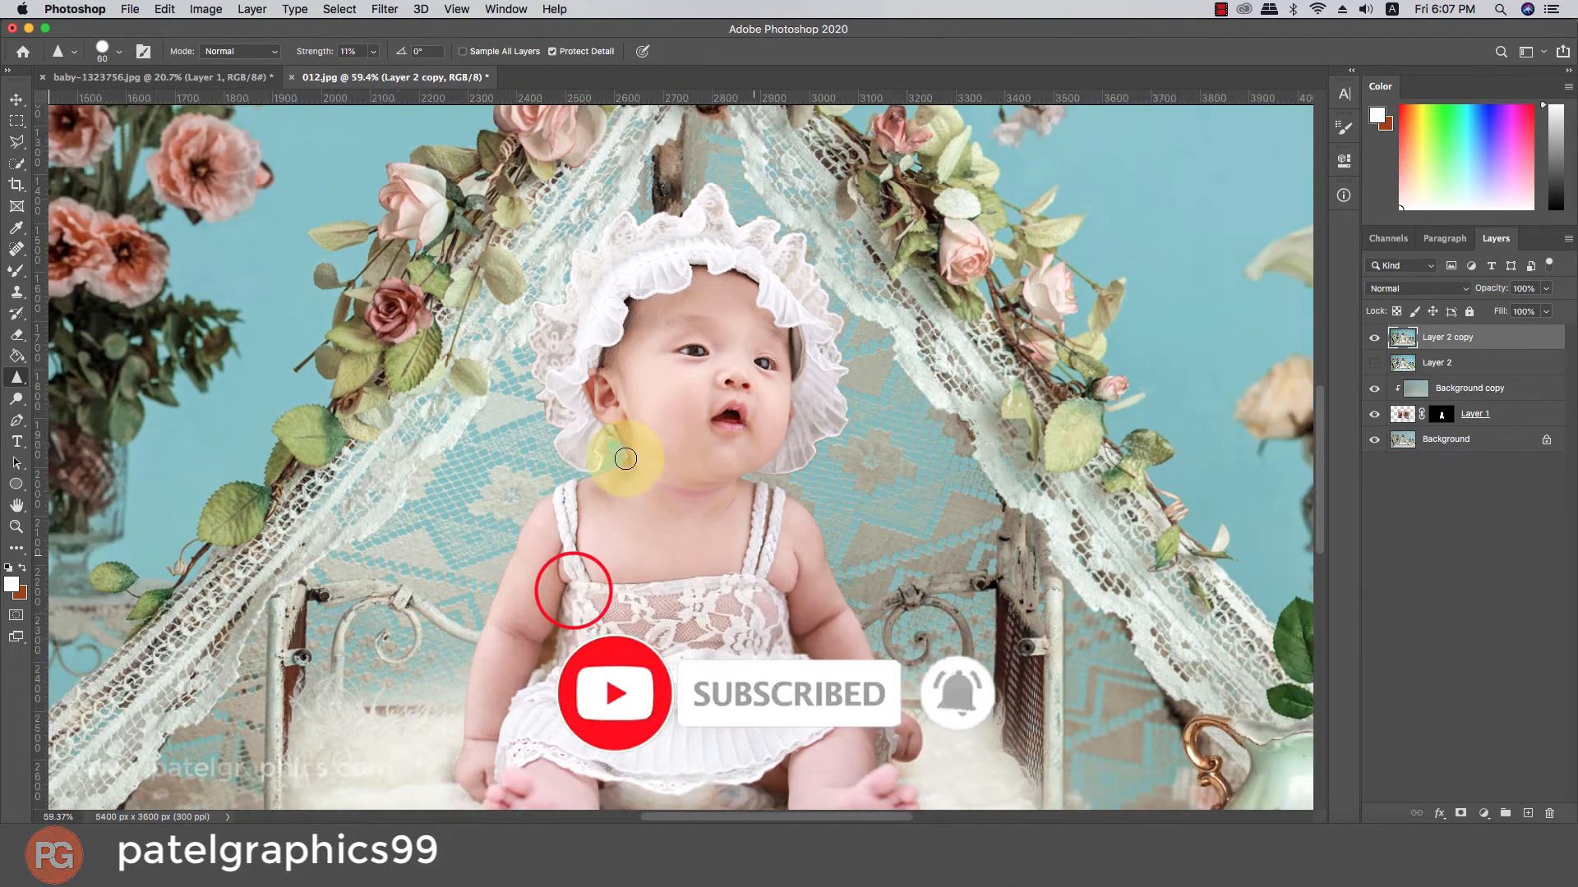
pyautogui.click(1375, 338)
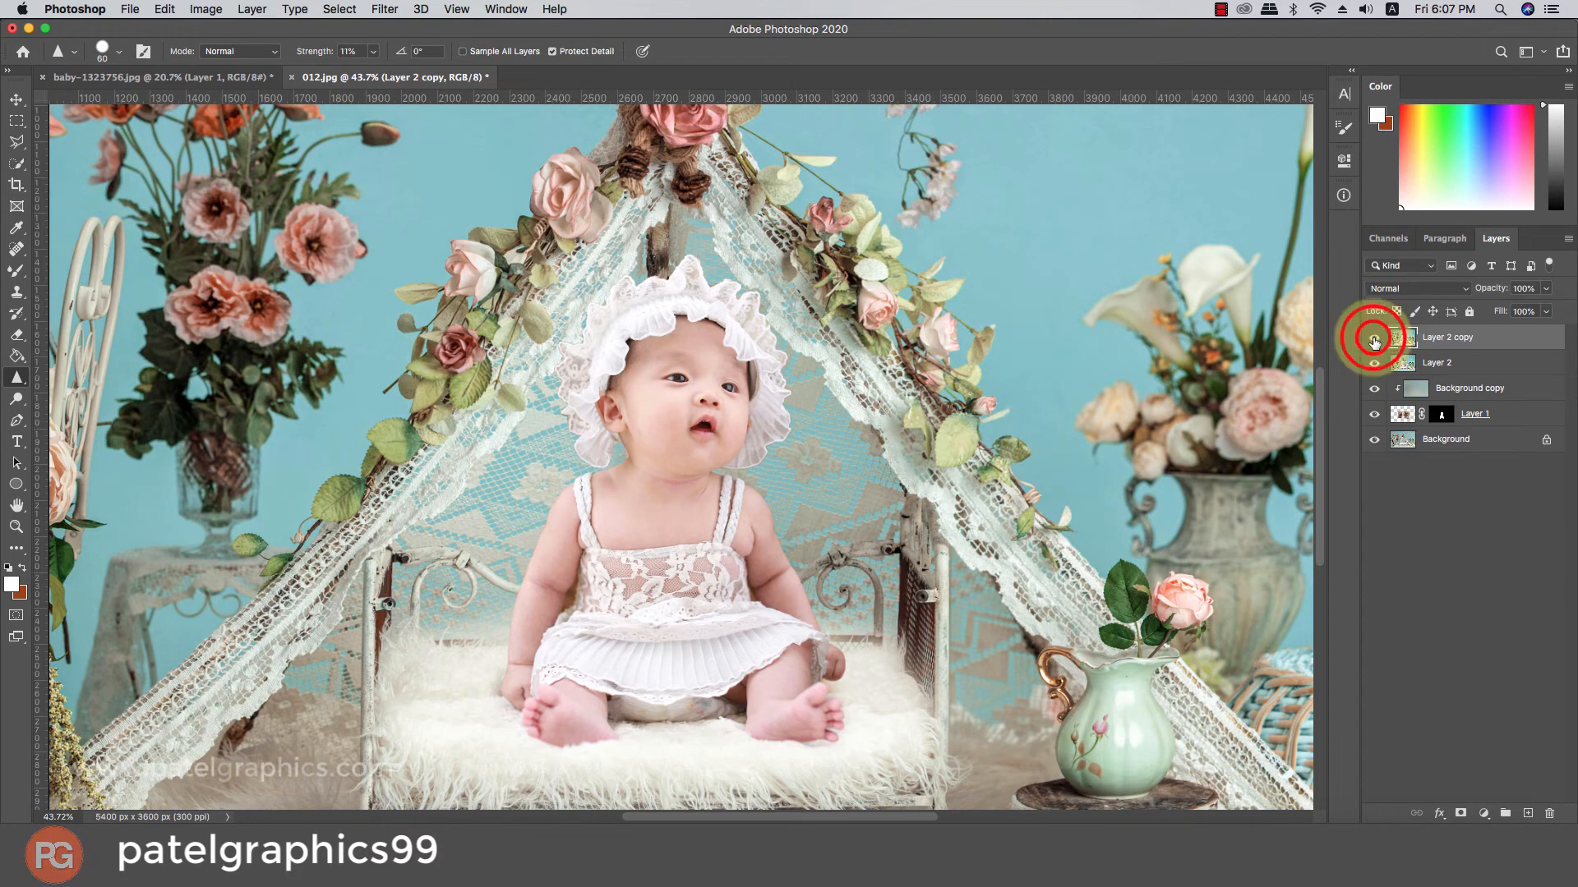
pyautogui.click(1375, 338)
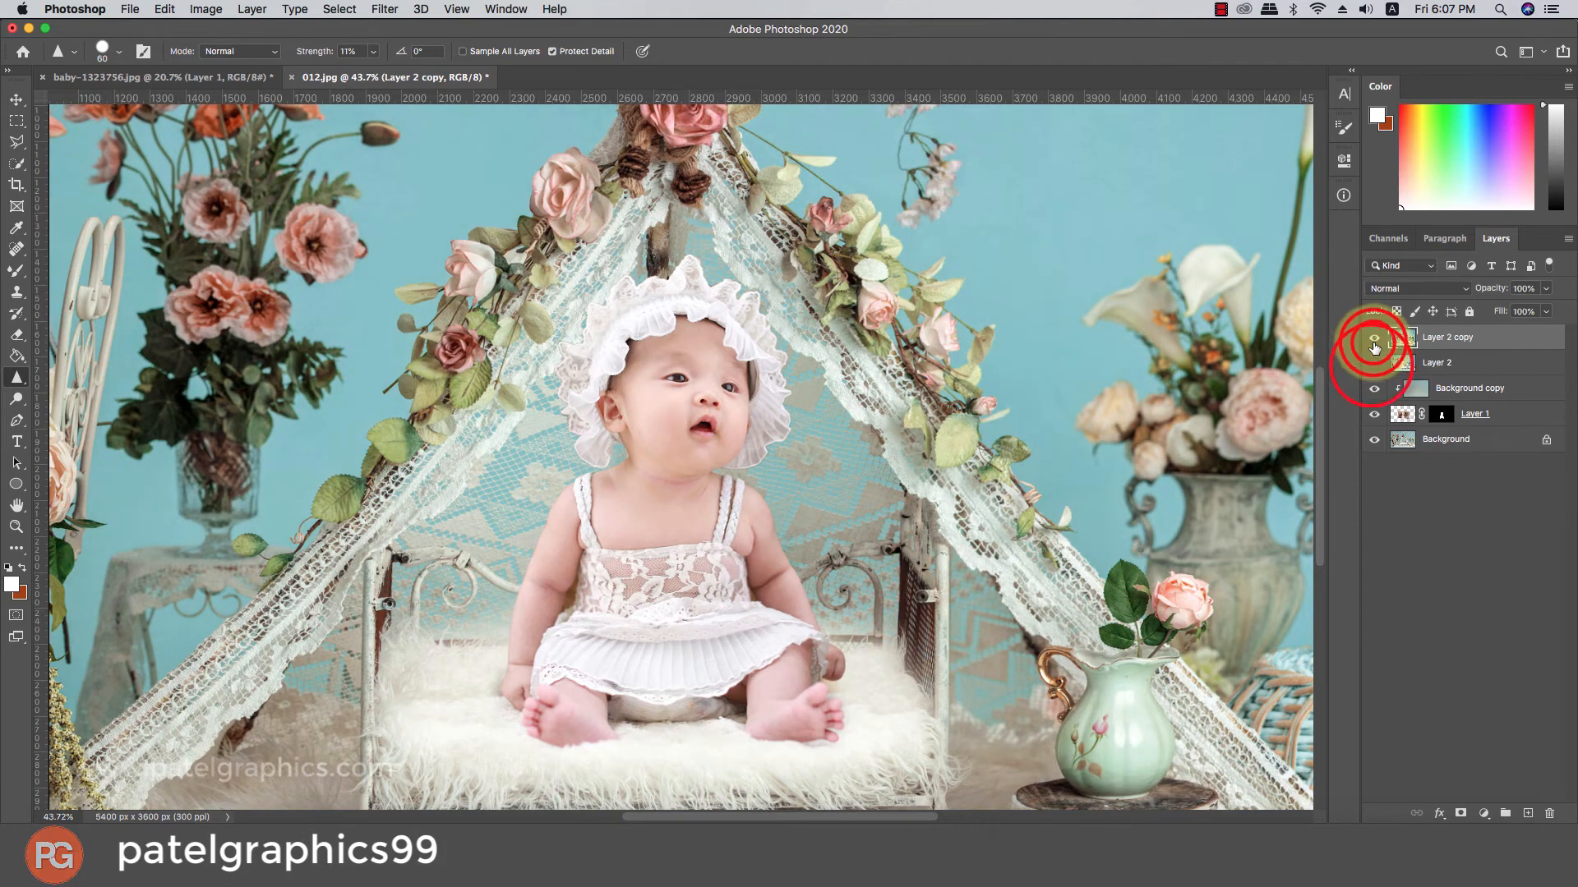
pyautogui.press('super+0')
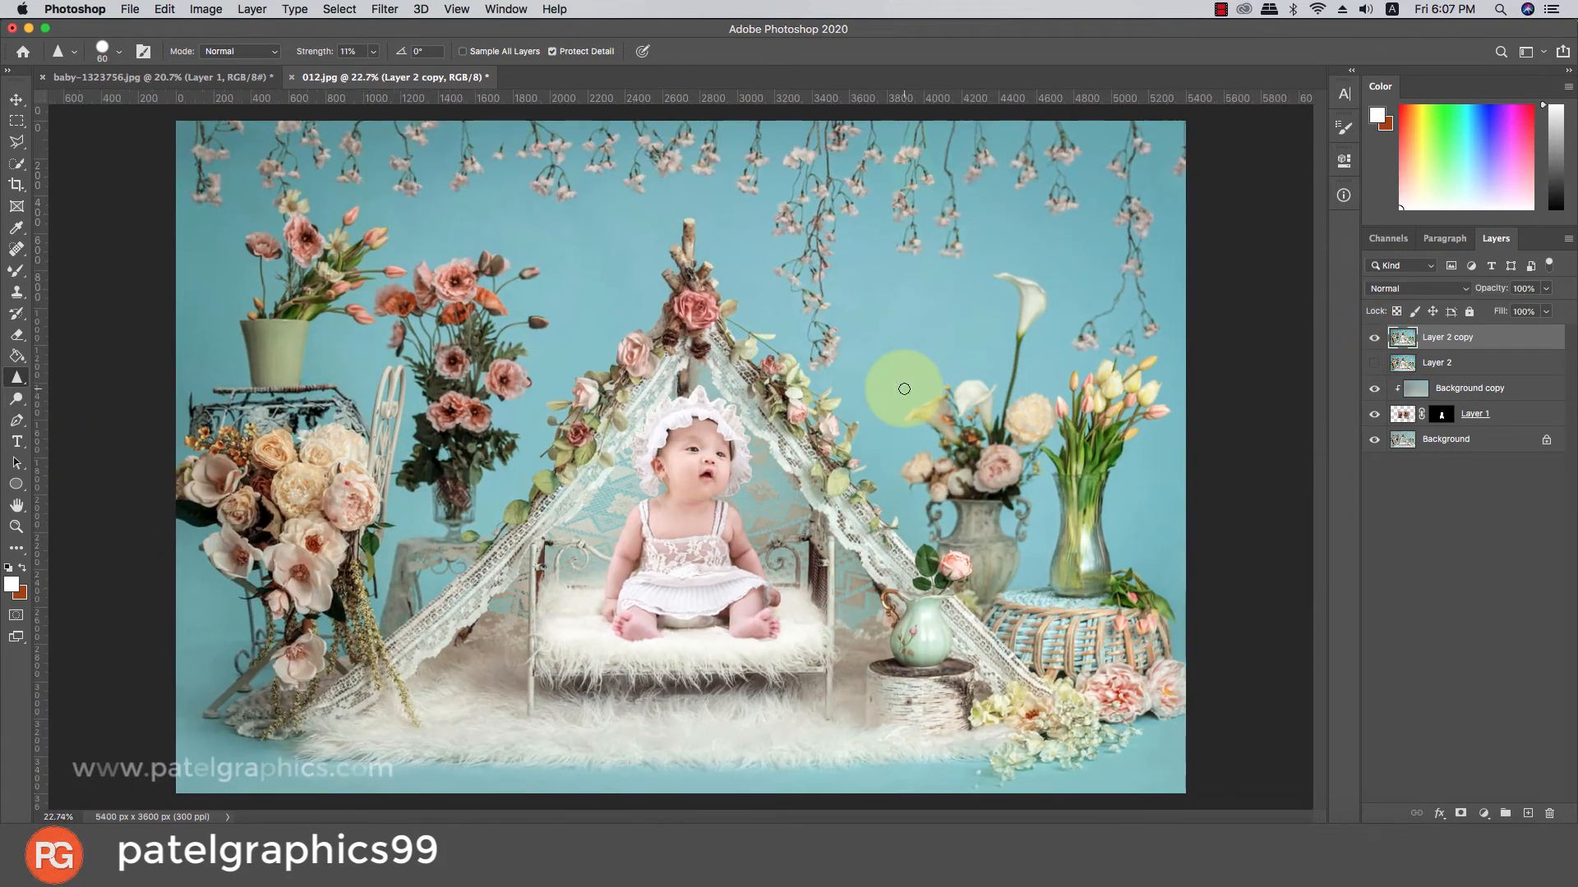
pyautogui.click(1372, 340)
pyautogui.click(1373, 340)
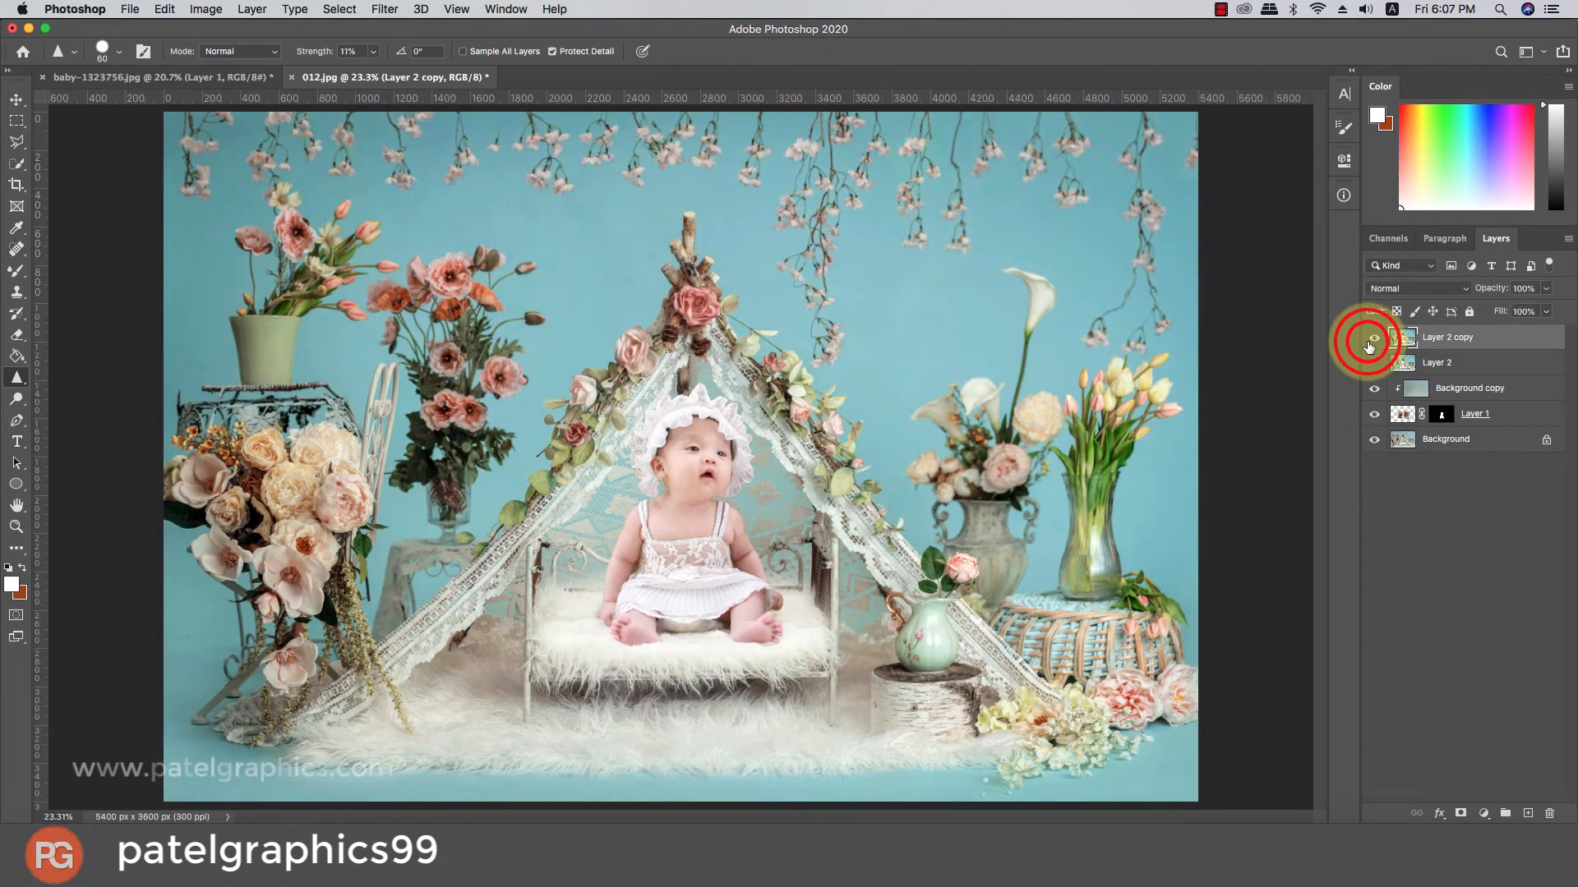
# - Group the layers from Layer 2 copy down to Layer 1, and toggle the group to compare with the original backdrop
pyautogui.keyDown('shift'); pyautogui.click(1505, 414); pyautogui.keyUp('shift')
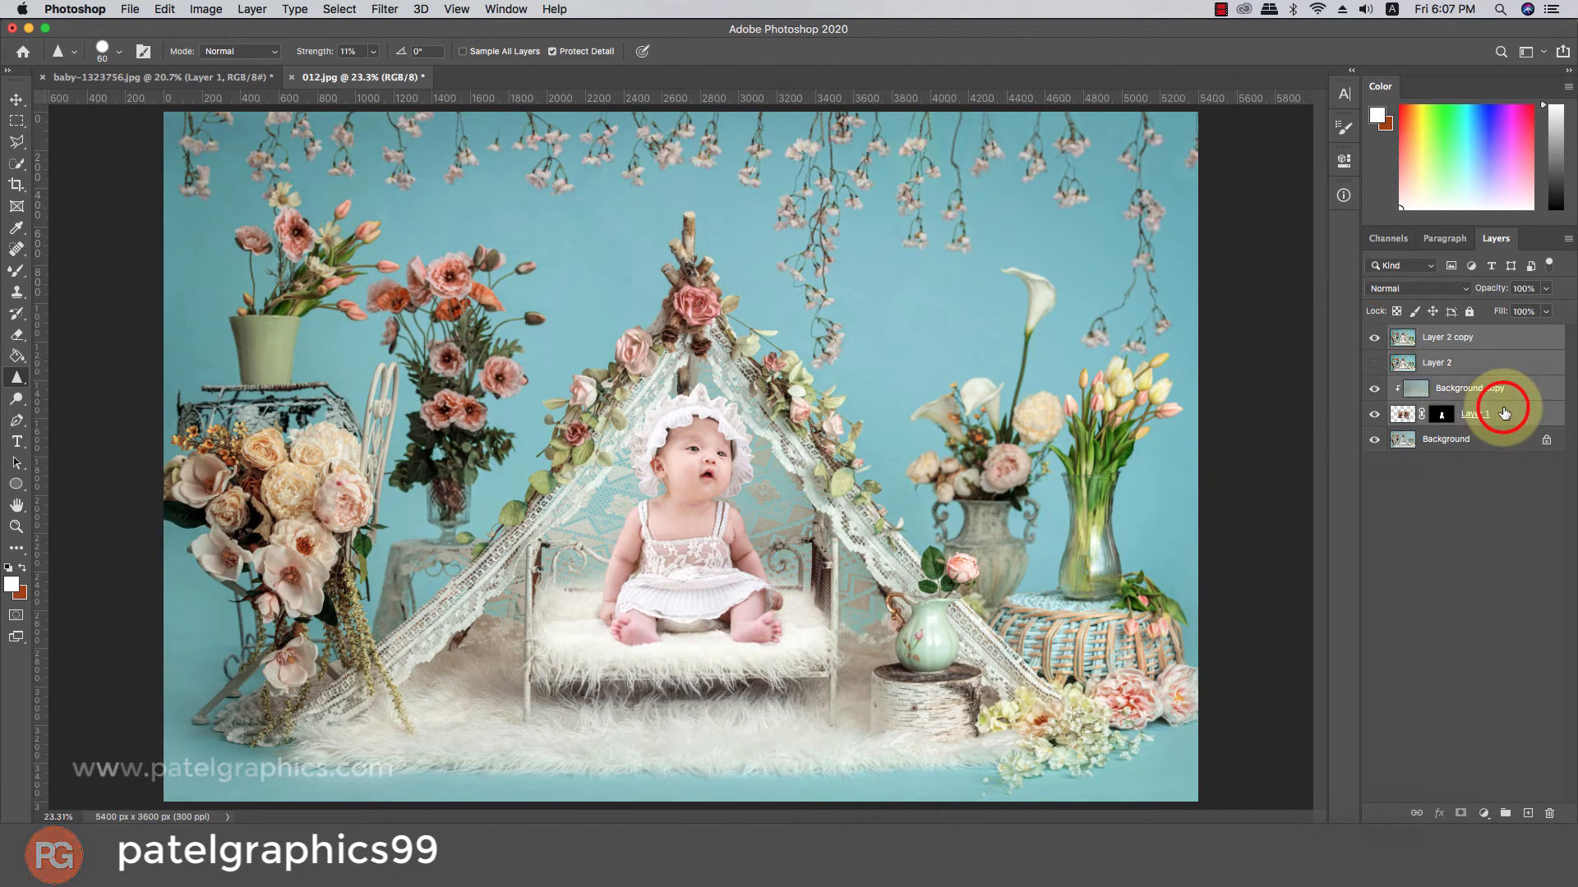
pyautogui.press('super+g')
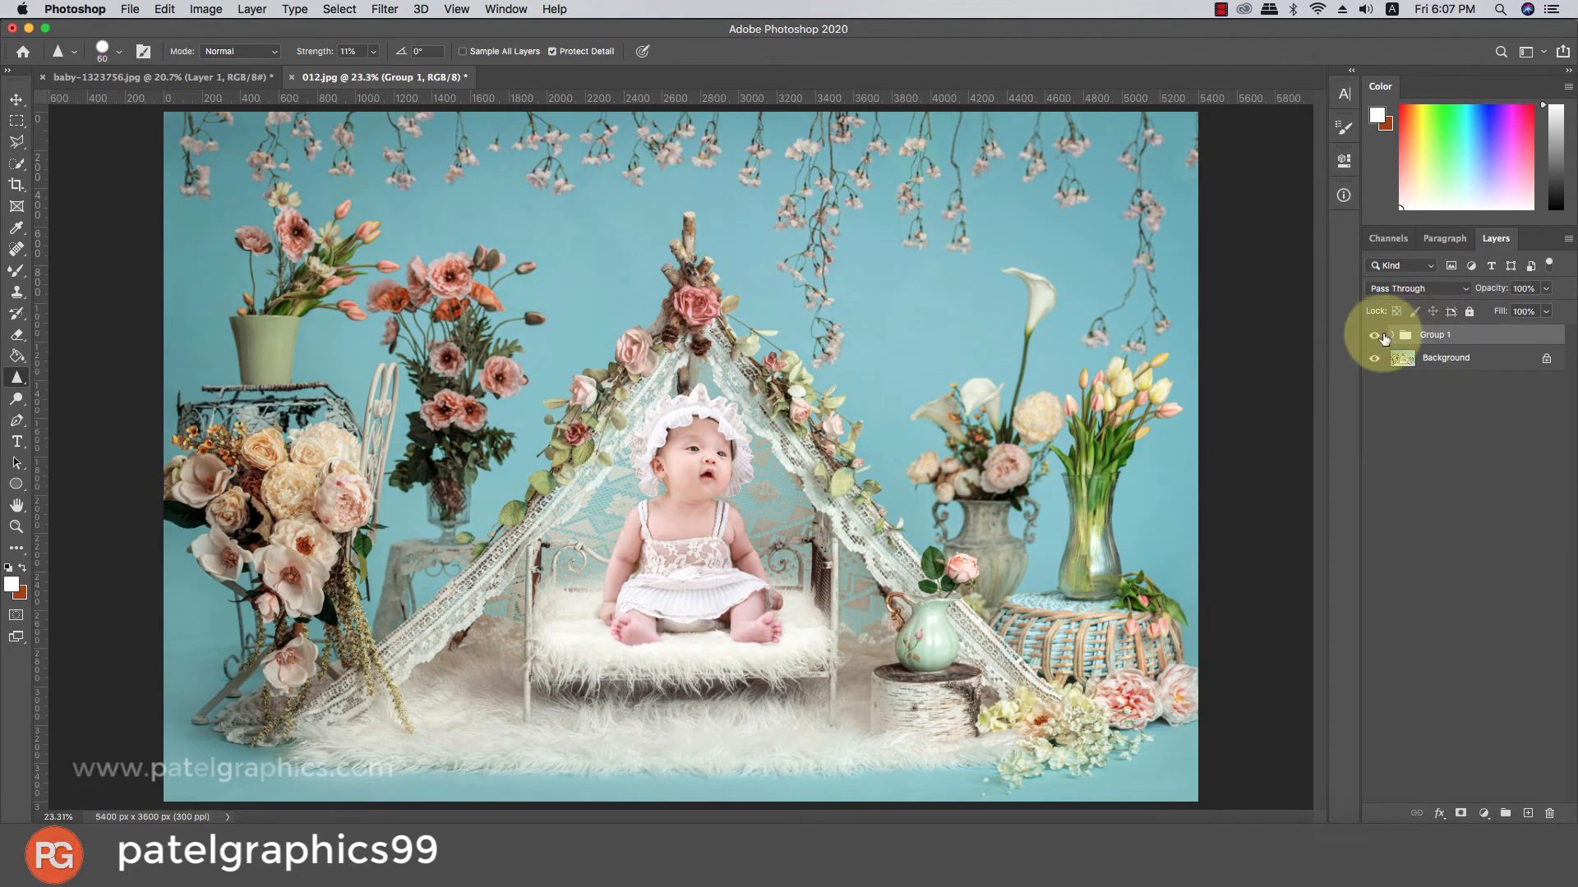
pyautogui.click(1376, 335)
pyautogui.click(1375, 335)
pyautogui.click(1375, 336)
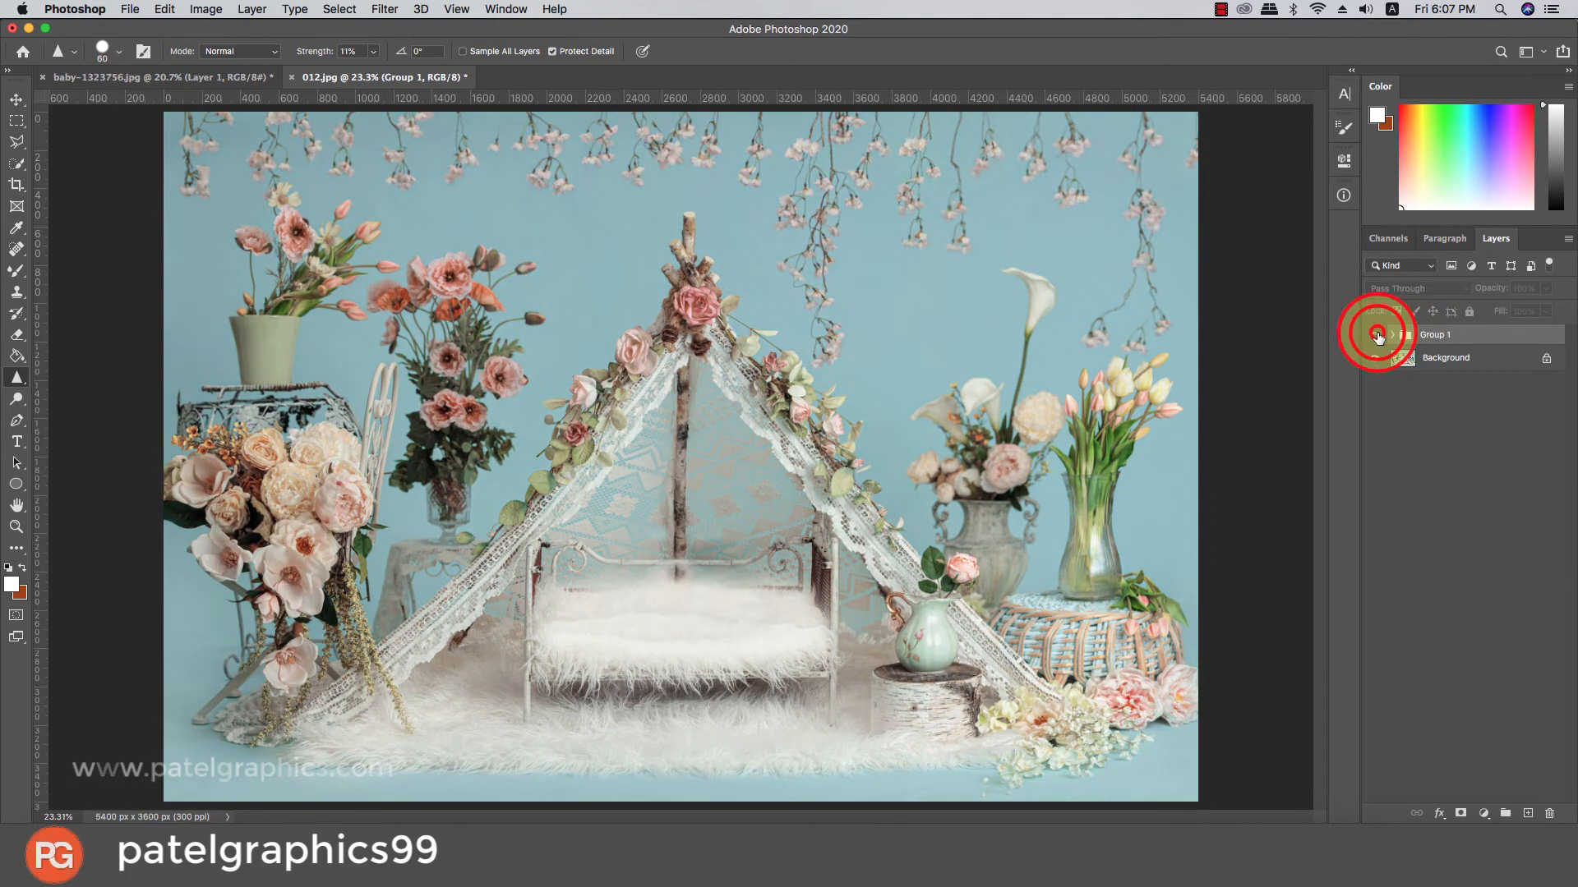
pyautogui.click(1376, 335)
# - Add a Color Lookup adjustment layer directly above Layer 2 copy inside Group 1
pyautogui.click(1394, 335)
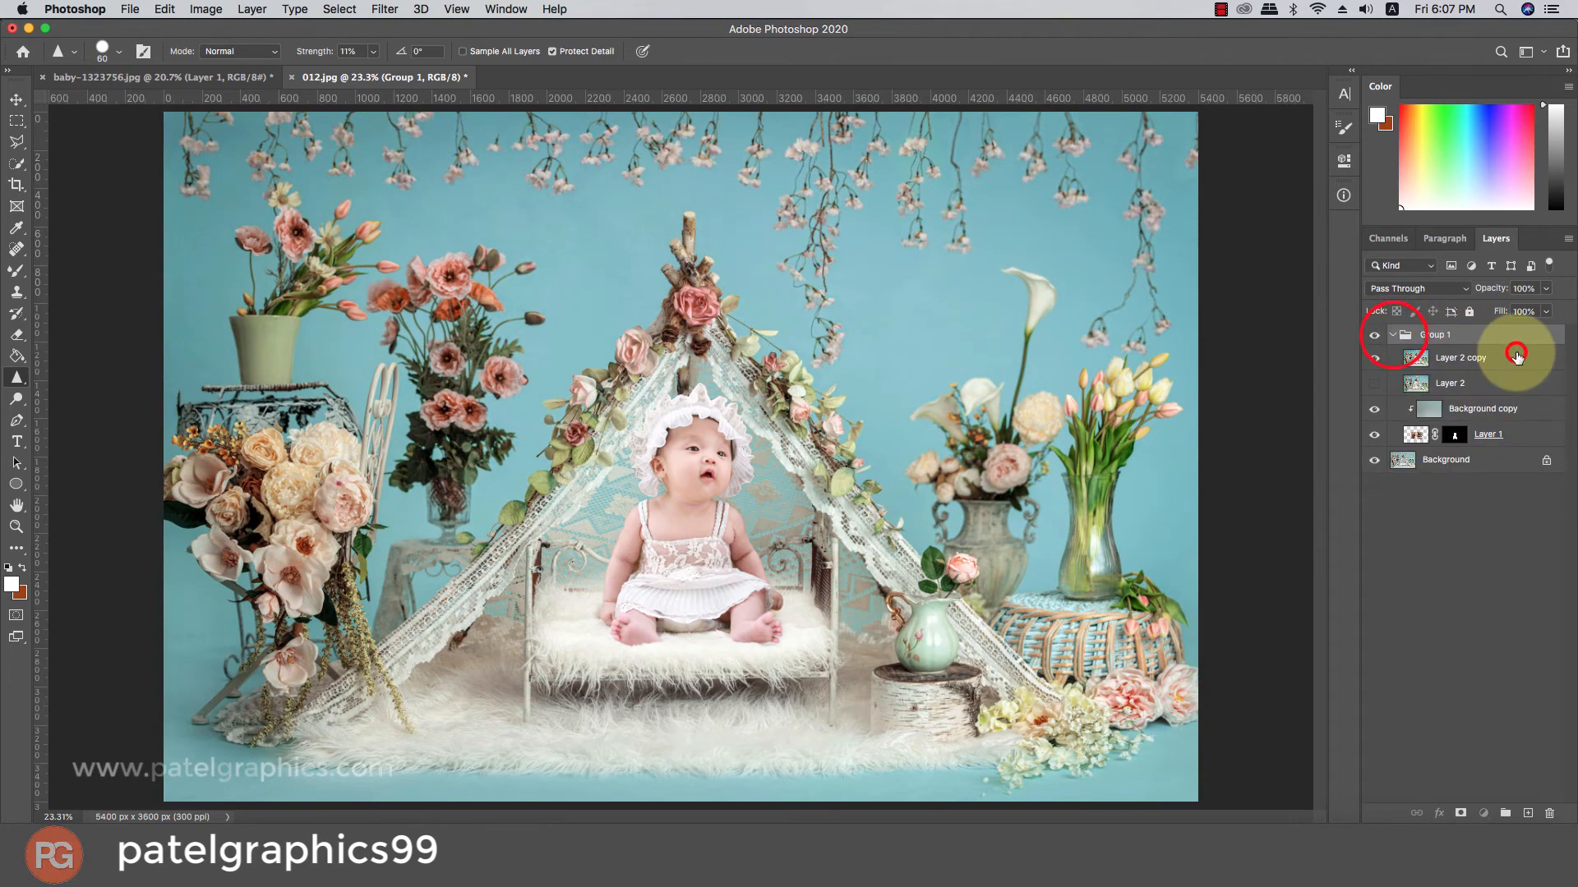
pyautogui.click(1515, 355)
pyautogui.click(1484, 814)
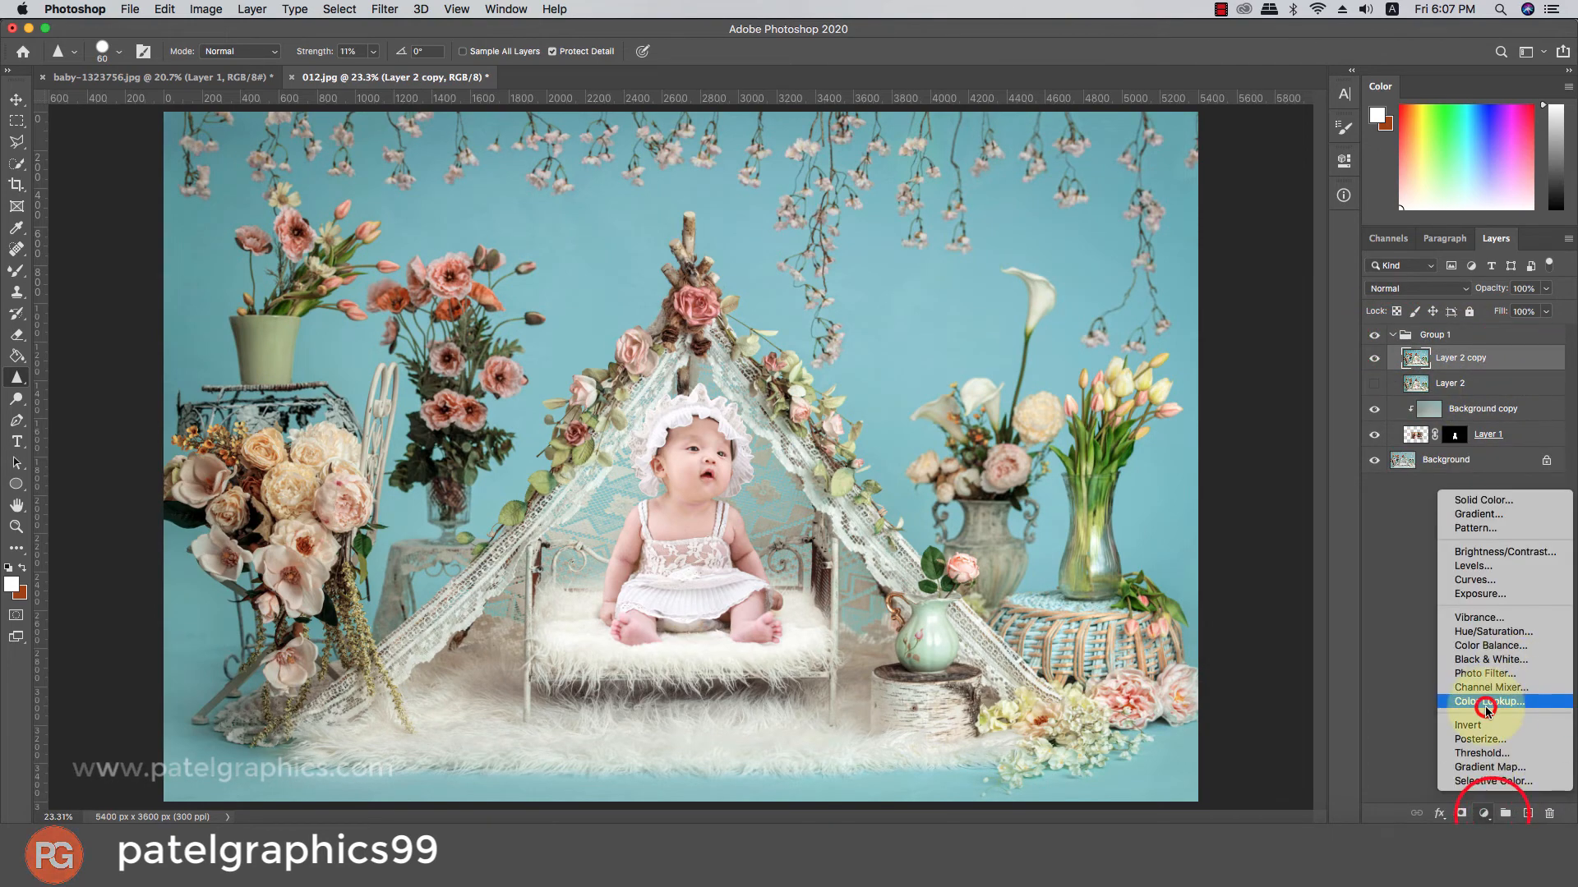
pyautogui.click(1485, 703)
# - Try the 2Strip.look, filmstock_50.3dl and FallColors.look 3D LUTs on the Color Lookup adjustment
pyautogui.click(1193, 207)
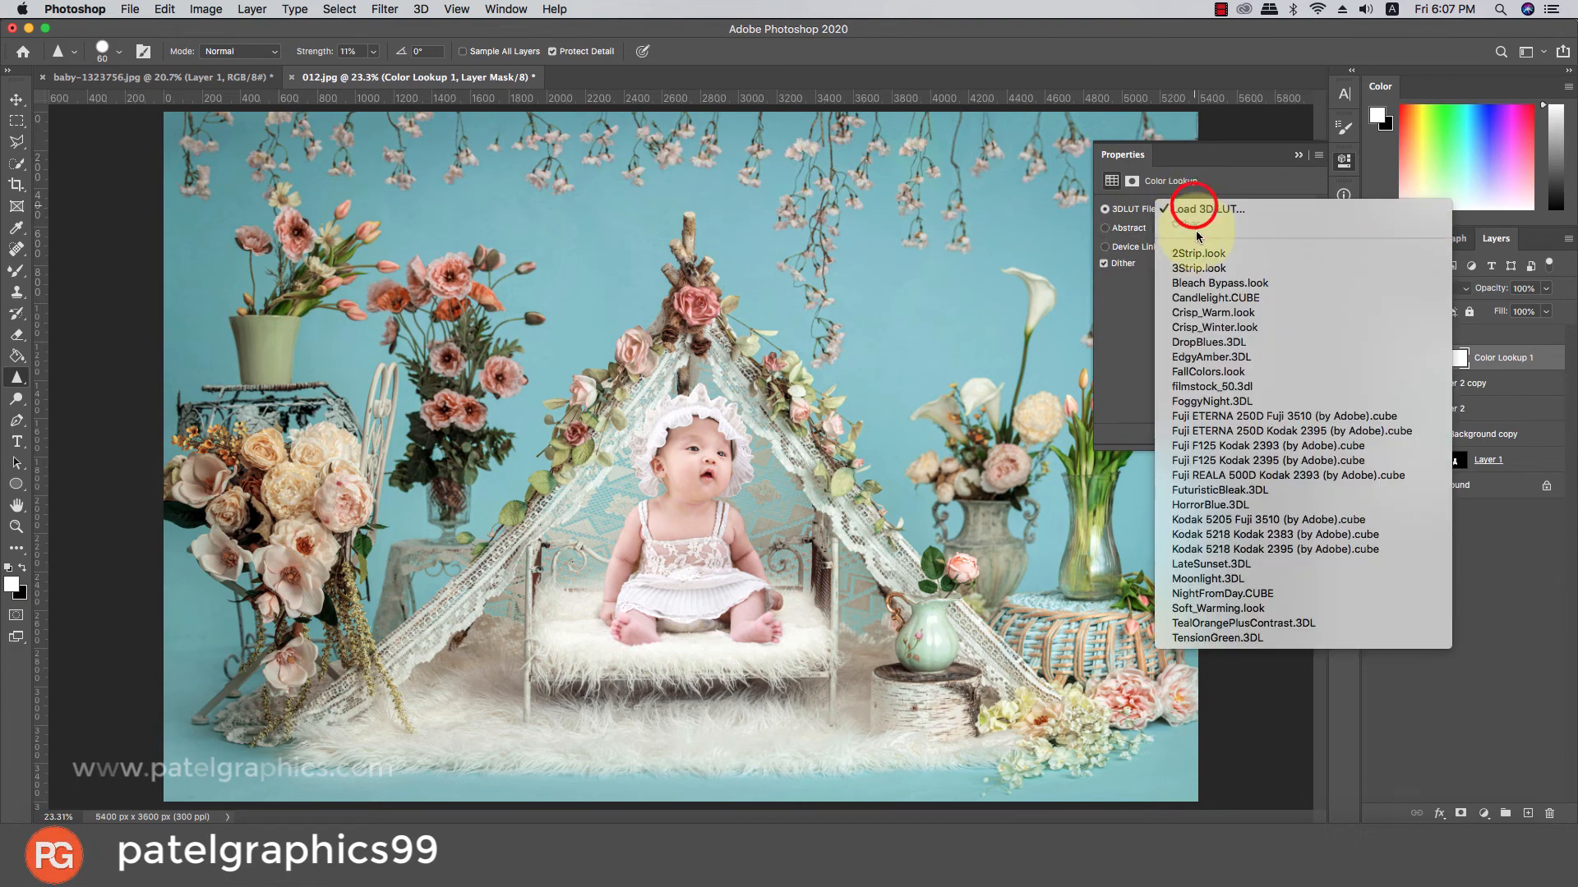
pyautogui.click(1198, 252)
pyautogui.click(1199, 210)
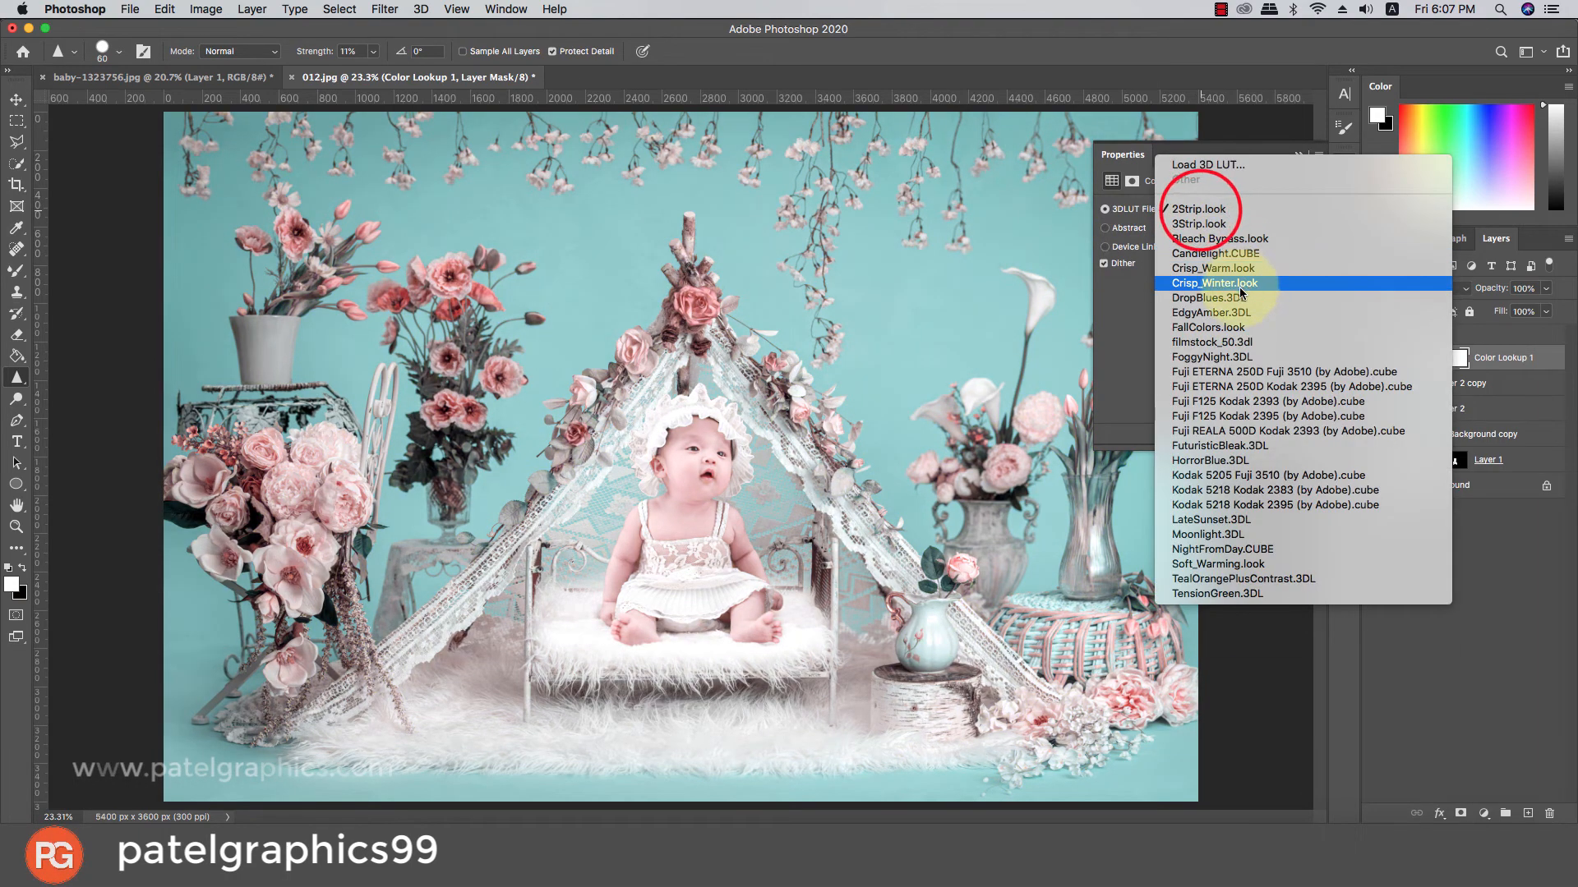
pyautogui.click(1216, 343)
pyautogui.click(1201, 212)
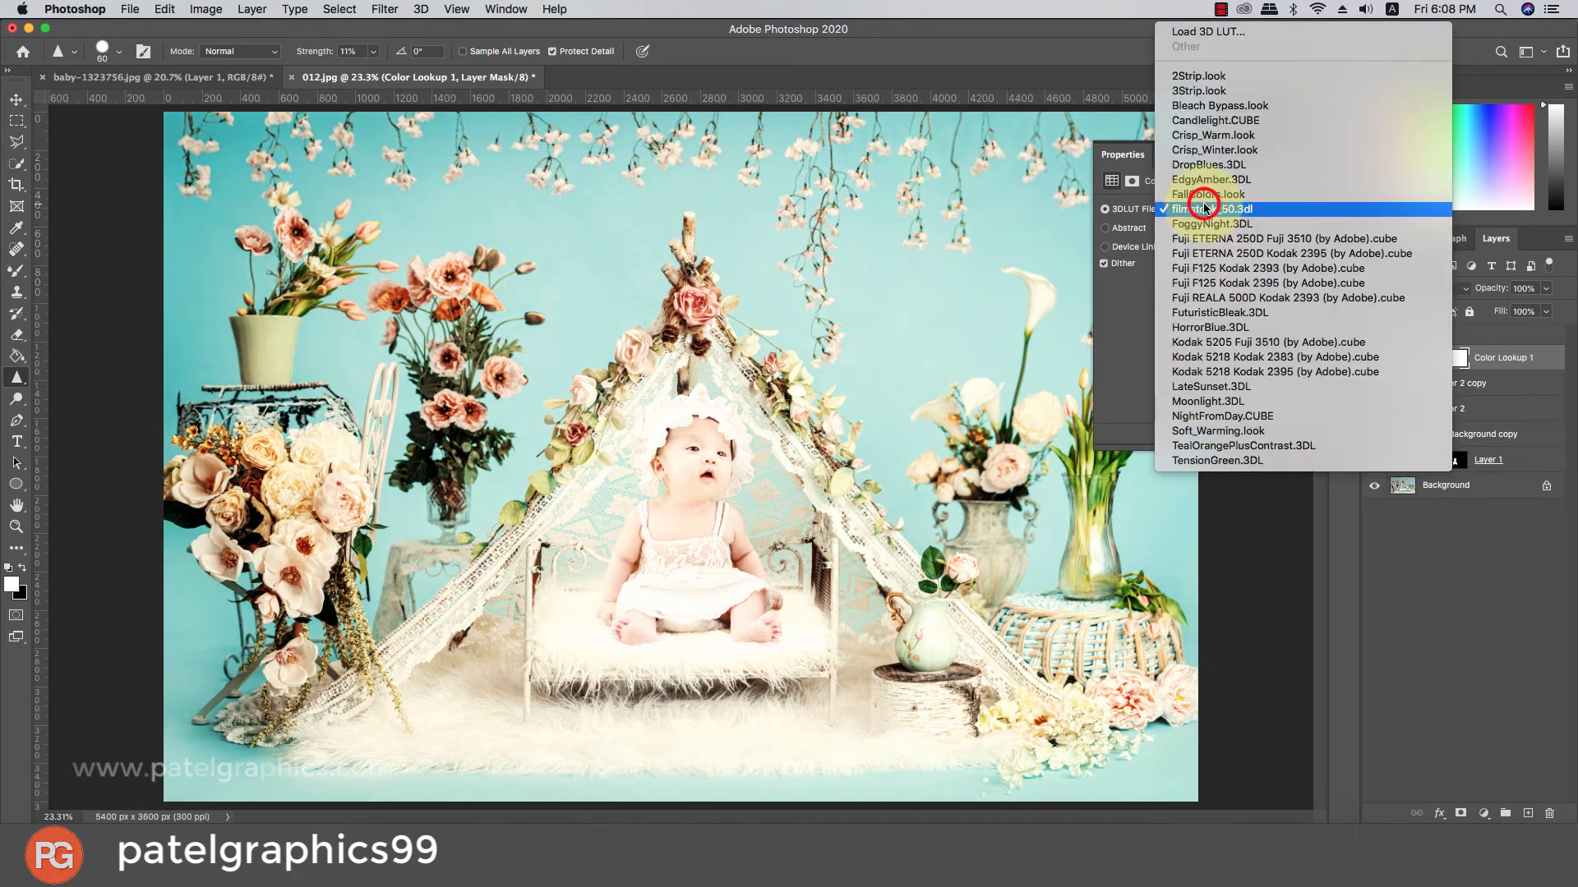
pyautogui.click(1200, 195)
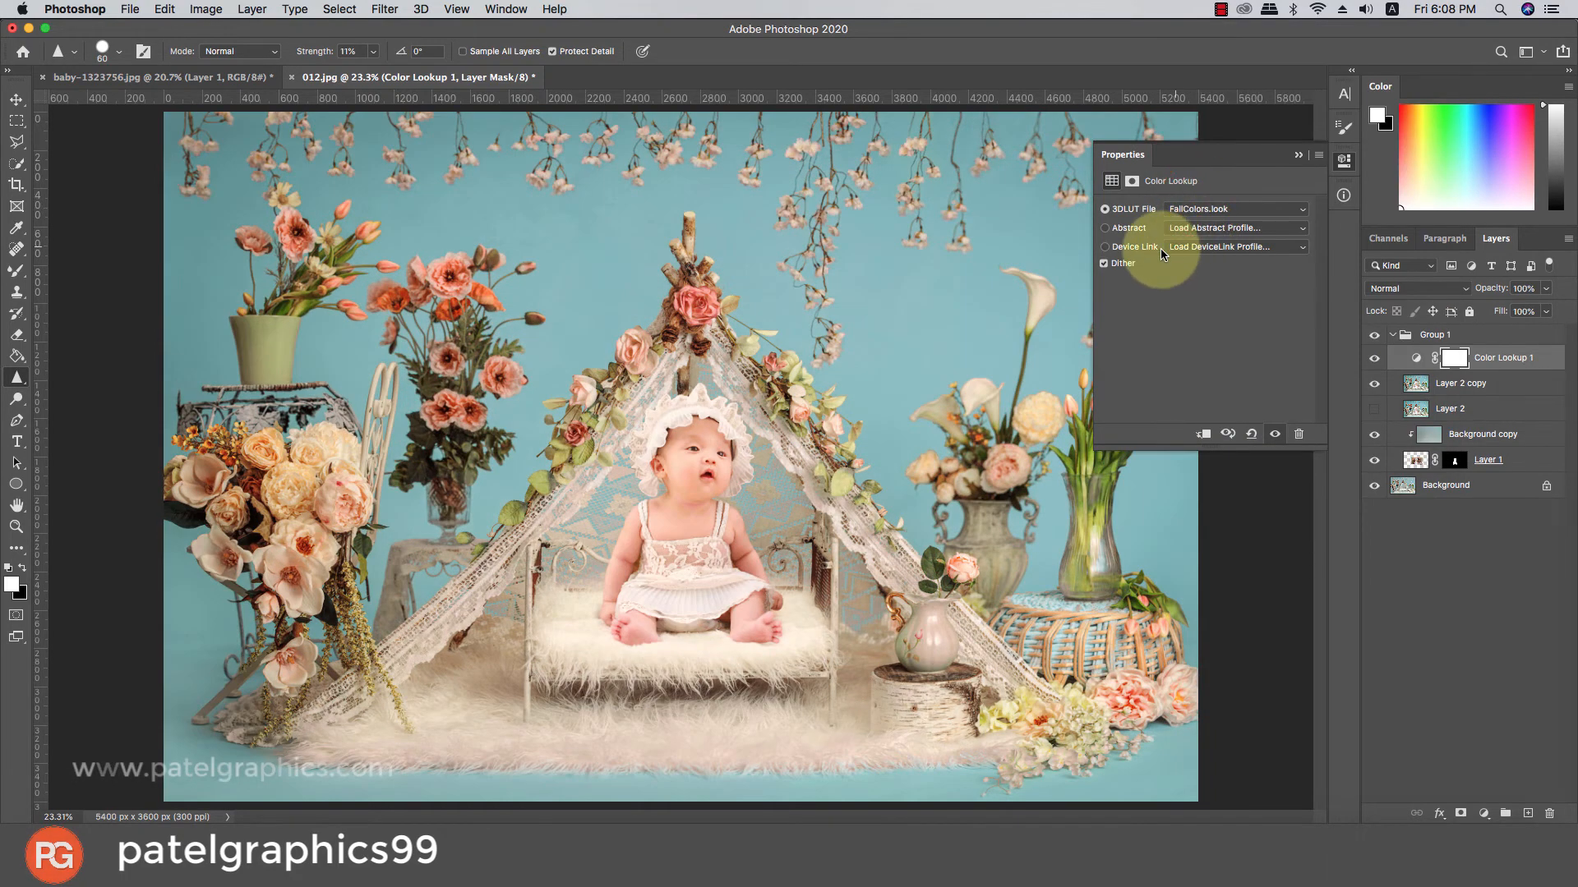
# - Apply the Fuji ETERNA 250D Kodak 2395 3D LUT to the Color Lookup adjustment and toggle the layer to compare its effect
pyautogui.click(1193, 216)
pyautogui.click(1197, 263)
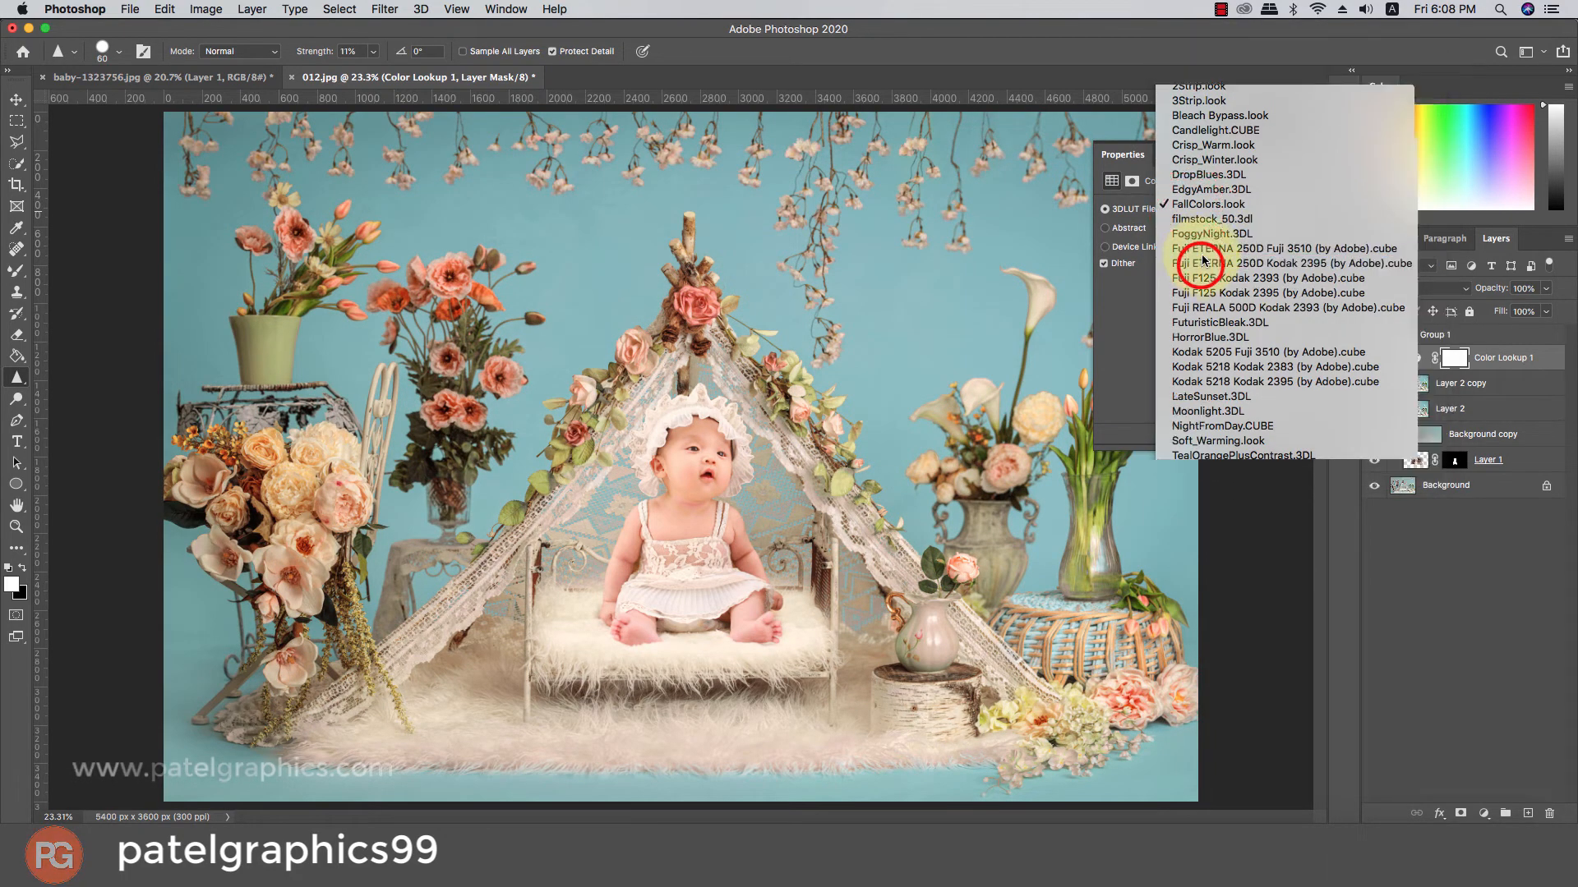
pyautogui.click(1295, 155)
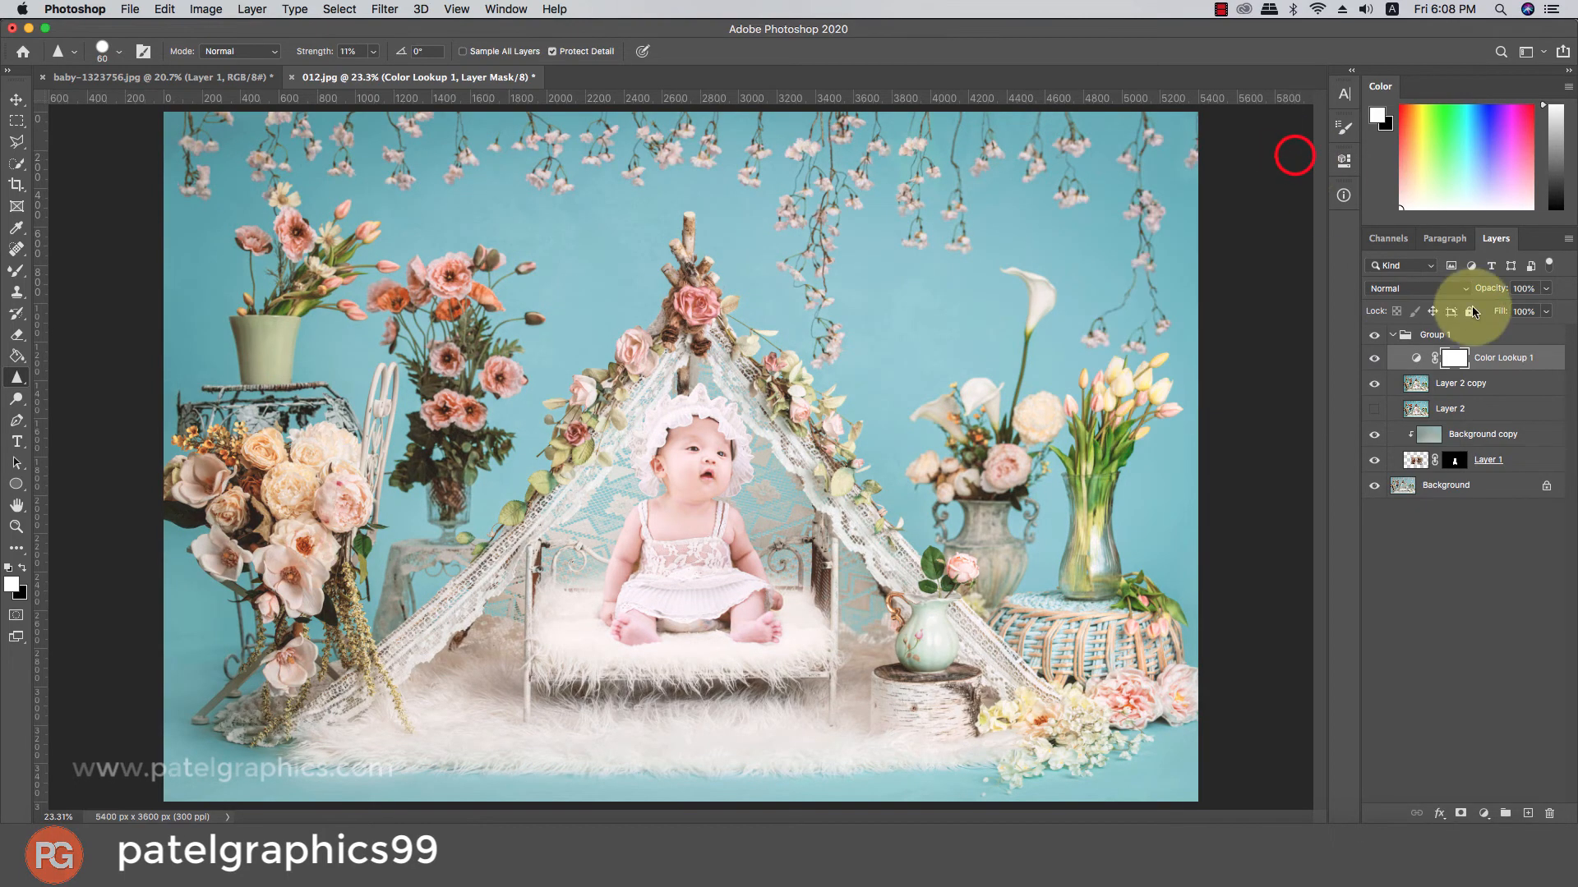
pyautogui.click(1371, 359)
pyautogui.click(1371, 359)
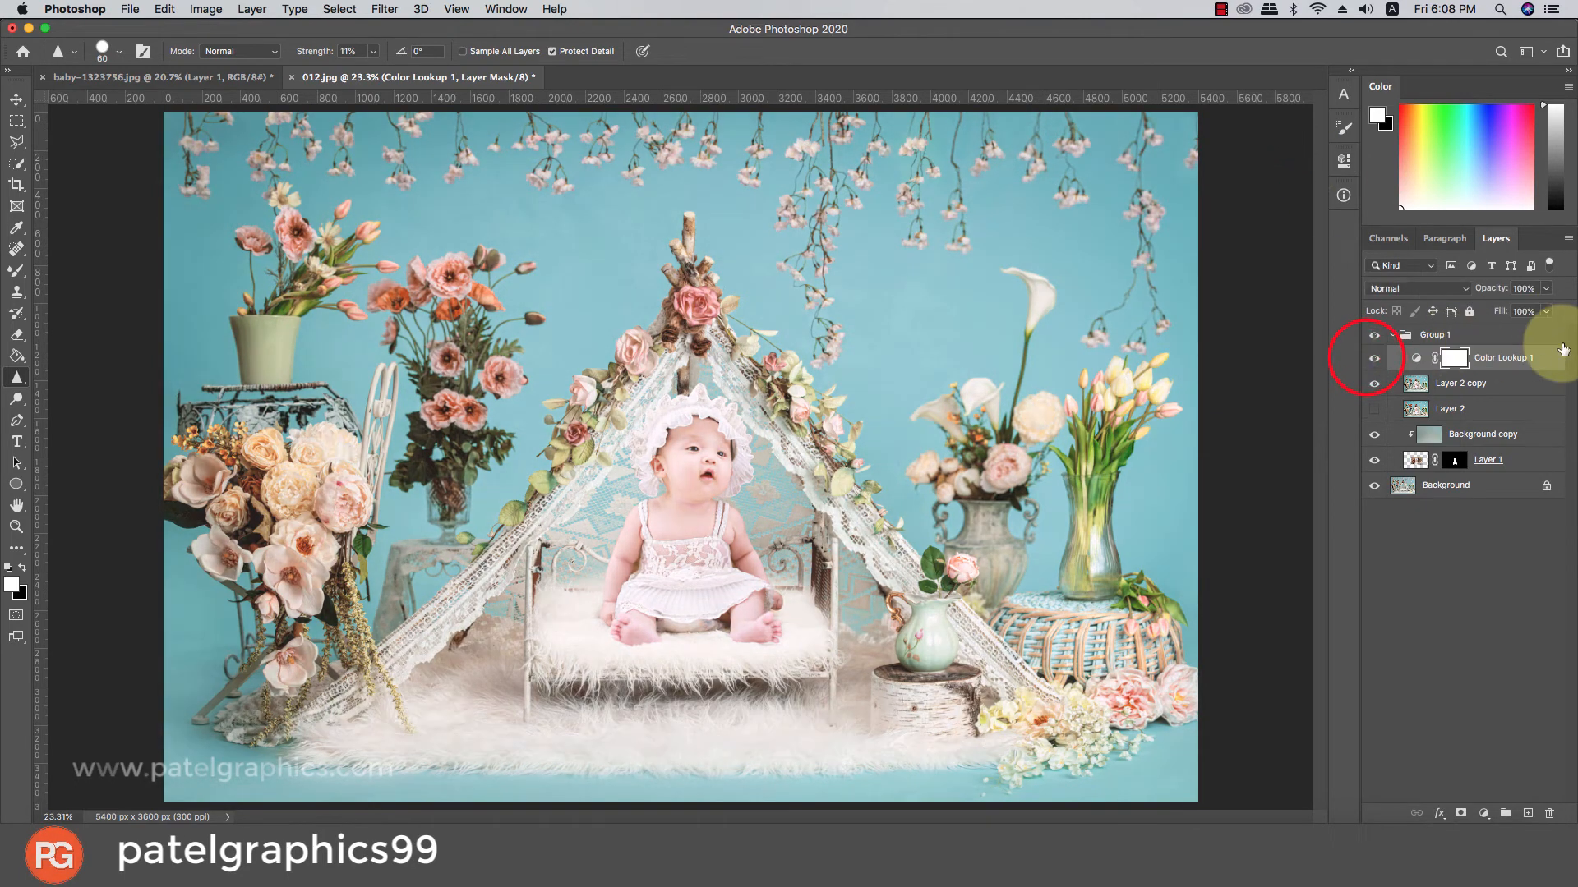
# - Set the Color Lookup layer's opacity to 35% and toggle Group 1 to compare the composite with the original backdrop
pyautogui.moveTo(1520, 310)
pyautogui.mouseDown()
pyautogui.moveTo(1451, 311)
pyautogui.moveTo(1489, 312)
pyautogui.mouseUp()
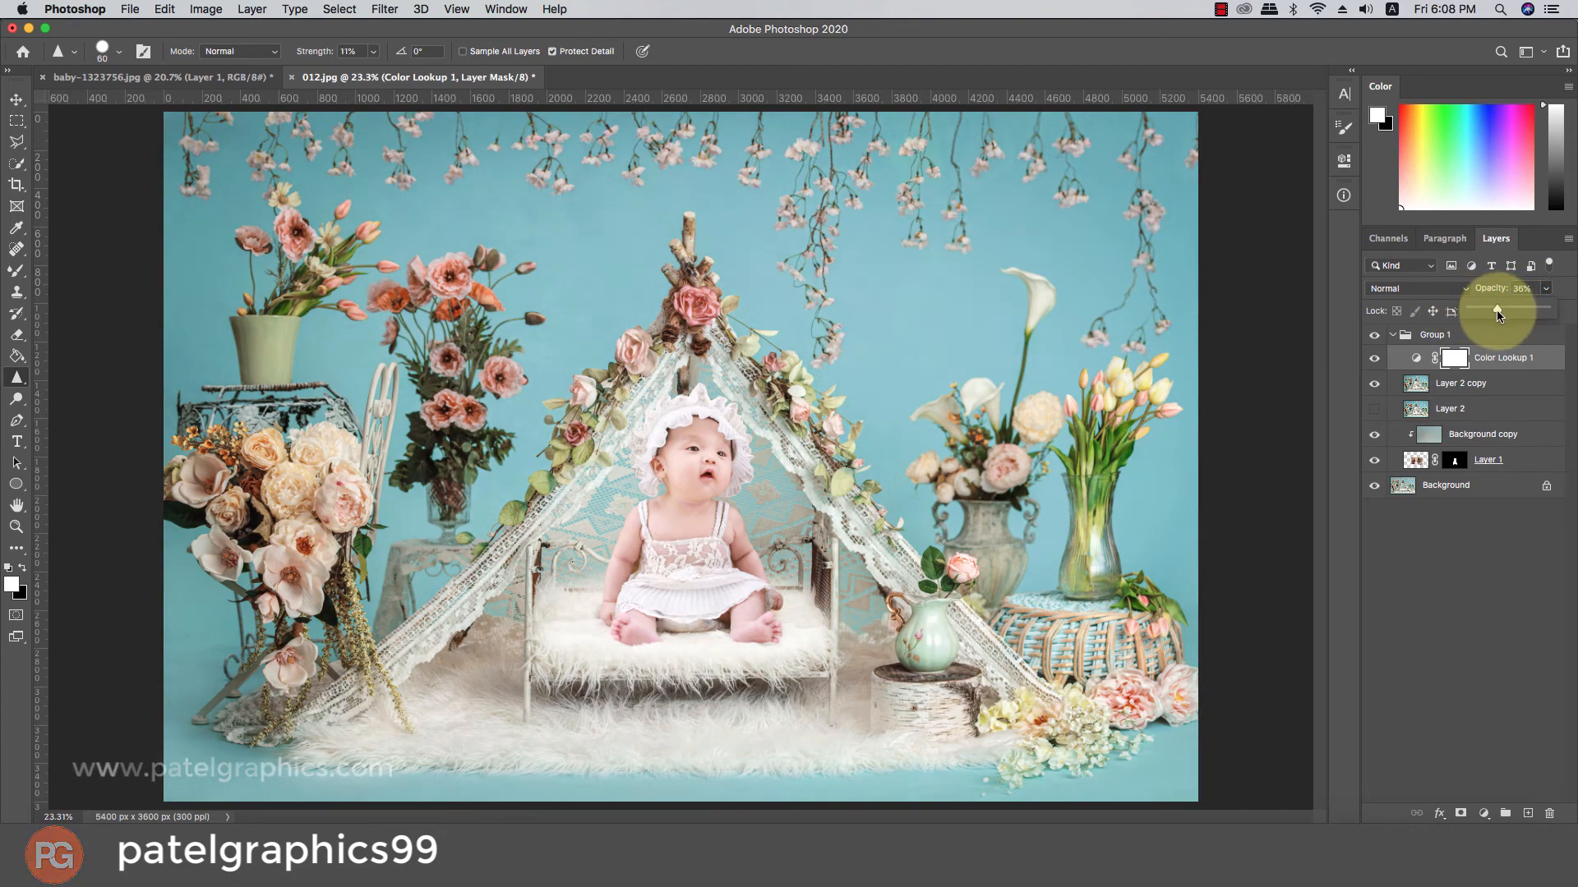
pyautogui.click(1380, 340)
pyautogui.click(1379, 340)
pyautogui.click(1379, 340)
pyautogui.click(1379, 340)
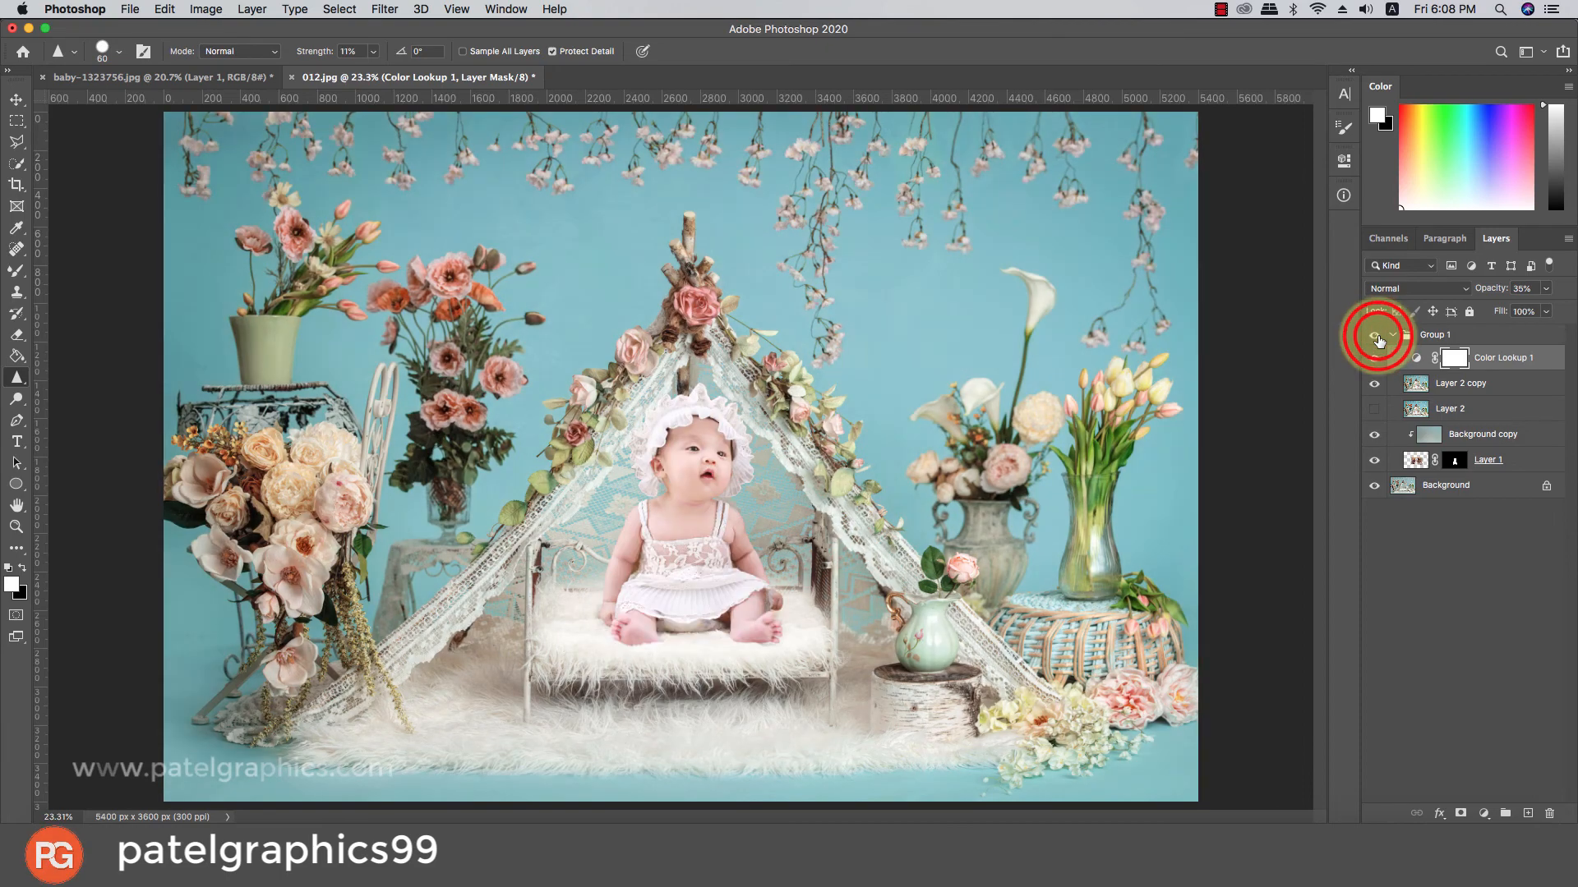